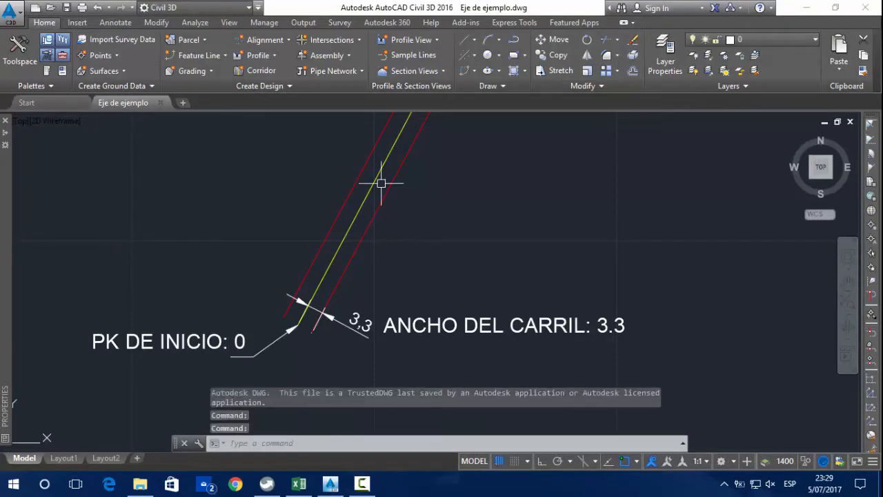
Select the road centreline and examine its starting tangent, first curve and following straight, then clear the selection
{"action": "scroll", "coordinate": [374, 194], "scroll_direction": "down", "scroll_amount": 4}
{"action": "middle_click_drag", "start_coordinate": [372, 195], "coordinate": [320, 276]}
{"action": "scroll", "coordinate": [338, 239], "scroll_direction": "up", "scroll_amount": 4}
{"action": "left_click", "coordinate": [353, 222]}
{"action": "scroll", "coordinate": [384, 220], "scroll_direction": "down", "scroll_amount": 12}
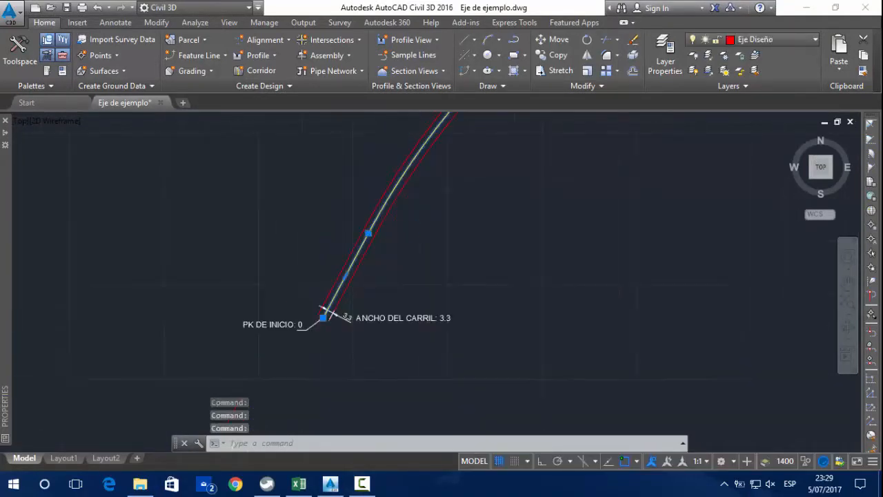
{"action": "middle_click_drag", "start_coordinate": [413, 183], "coordinate": [379, 253]}
{"action": "scroll", "coordinate": [354, 268], "scroll_direction": "up", "scroll_amount": 10}
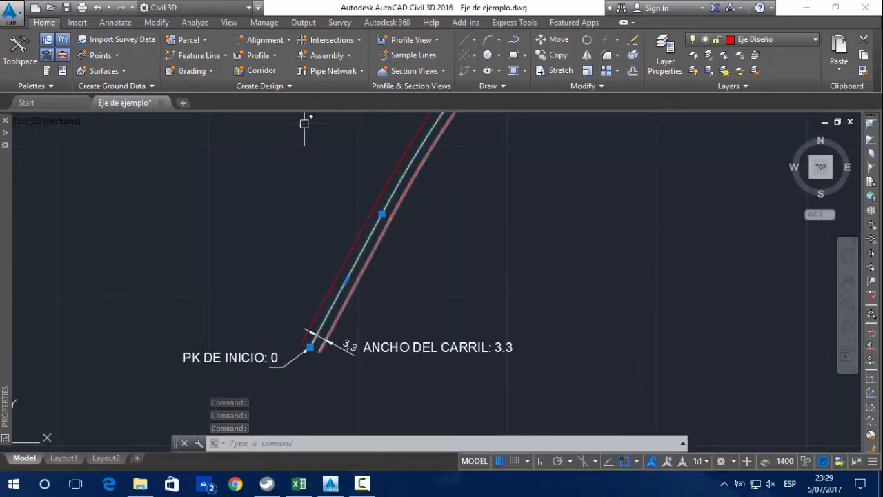
{"action": "scroll", "coordinate": [317, 311], "scroll_direction": "down", "scroll_amount": 6}
{"action": "middle_click_drag", "start_coordinate": [316, 312], "coordinate": [267, 361]}
{"action": "scroll", "coordinate": [484, 195], "scroll_direction": "up", "scroll_amount": 6}
{"action": "scroll", "coordinate": [524, 205], "scroll_direction": "down", "scroll_amount": 4}
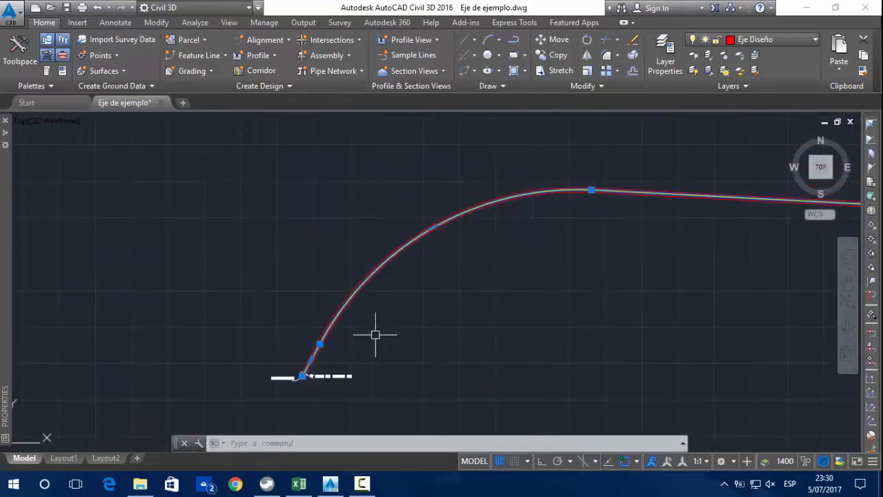
{"action": "scroll", "coordinate": [292, 380], "scroll_direction": "up", "scroll_amount": 5}
{"action": "scroll", "coordinate": [384, 292], "scroll_direction": "down", "scroll_amount": 6}
{"action": "middle_click_drag", "start_coordinate": [339, 285], "coordinate": [180, 353]}
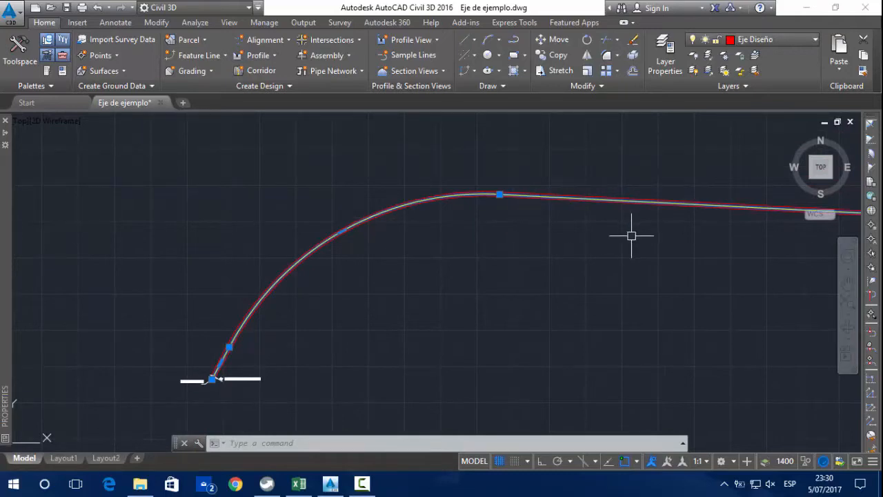
{"action": "middle_click_drag", "start_coordinate": [610, 236], "coordinate": [622, 217]}
{"action": "scroll", "coordinate": [203, 368], "scroll_direction": "up", "scroll_amount": 5}
{"action": "scroll", "coordinate": [322, 296], "scroll_direction": "down", "scroll_amount": 3}
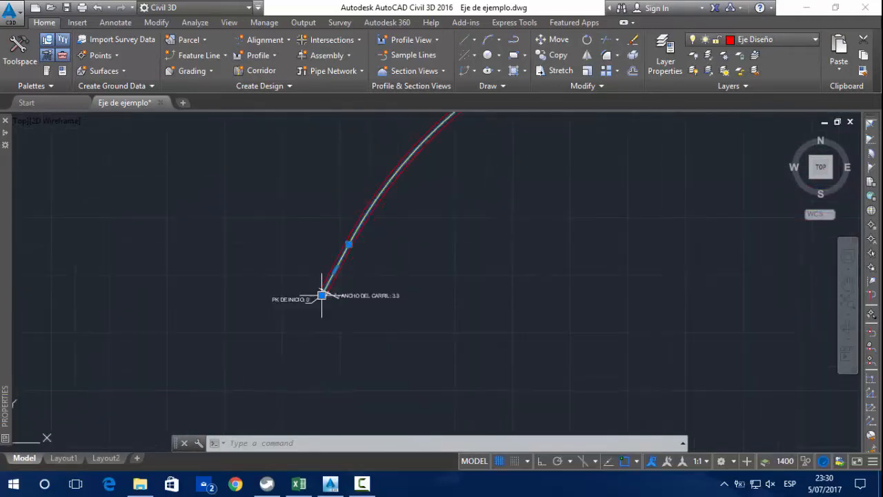
{"action": "scroll", "coordinate": [217, 379], "scroll_direction": "down", "scroll_amount": 3}
{"action": "scroll", "coordinate": [543, 188], "scroll_direction": "up", "scroll_amount": 2}
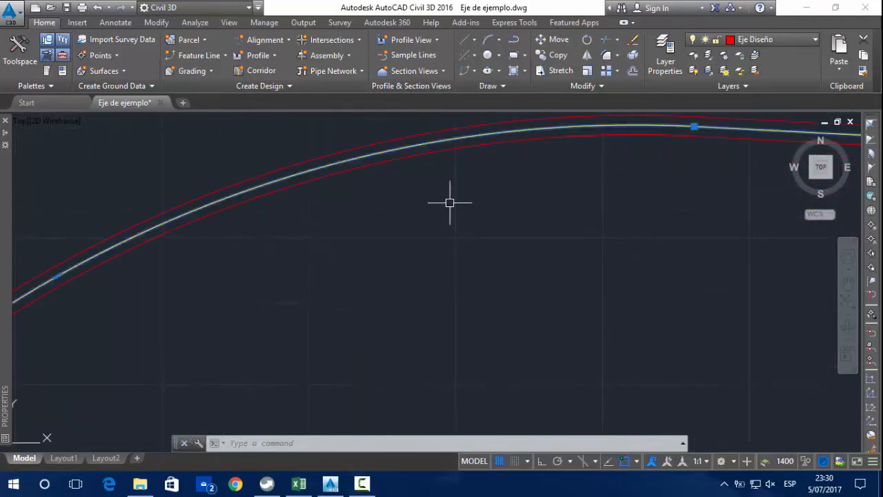
{"action": "scroll", "coordinate": [404, 215], "scroll_direction": "up", "scroll_amount": 3}
{"action": "scroll", "coordinate": [361, 282], "scroll_direction": "down", "scroll_amount": 3}
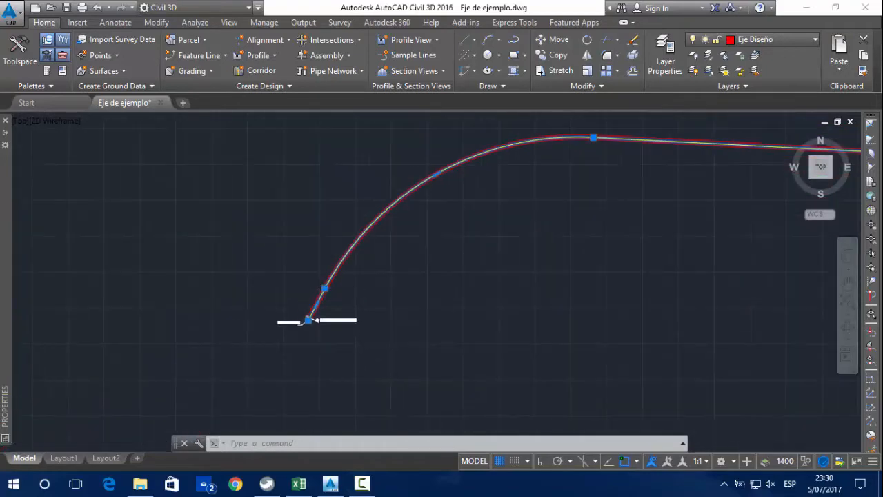
{"action": "scroll", "coordinate": [305, 315], "scroll_direction": "up", "scroll_amount": 4}
{"action": "key", "text": "Escape"}
{"action": "key", "text": "Escape"}
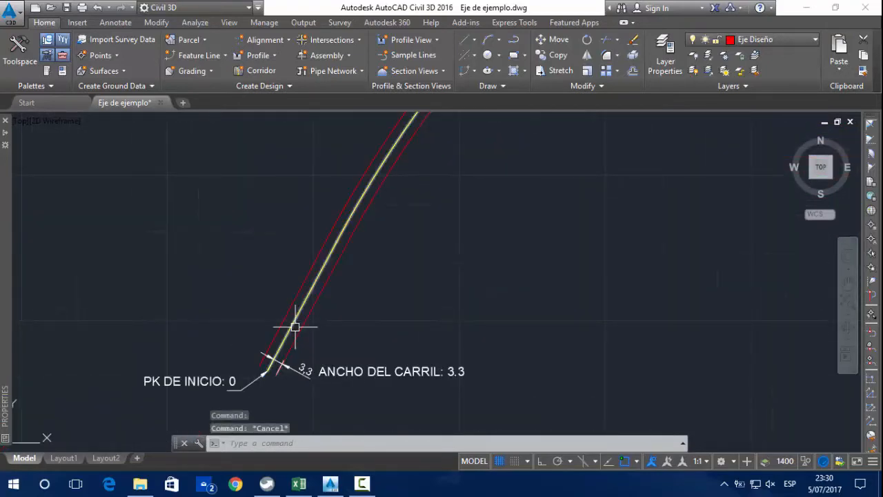
Examine the centreline and both lane edges around the start-station and lane-width annotations
{"action": "scroll", "coordinate": [296, 354], "scroll_direction": "up", "scroll_amount": 4}
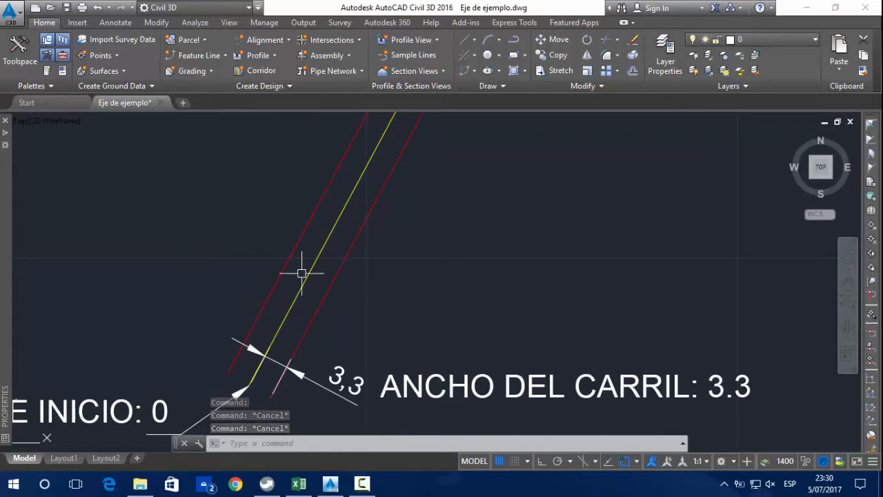
{"action": "scroll", "coordinate": [352, 254], "scroll_direction": "down", "scroll_amount": 6}
{"action": "middle_click_drag", "start_coordinate": [409, 233], "coordinate": [279, 353]}
{"action": "middle_click_drag", "start_coordinate": [360, 245], "coordinate": [326, 225]}
{"action": "scroll", "coordinate": [274, 302], "scroll_direction": "up", "scroll_amount": 3}
{"action": "scroll", "coordinate": [315, 264], "scroll_direction": "down", "scroll_amount": 5}
{"action": "scroll", "coordinate": [227, 356], "scroll_direction": "up", "scroll_amount": 6}
{"action": "scroll", "coordinate": [189, 385], "scroll_direction": "up", "scroll_amount": 2}
{"action": "middle_click_drag", "start_coordinate": [196, 381], "coordinate": [285, 297]}
{"action": "scroll", "coordinate": [254, 296], "scroll_direction": "up", "scroll_amount": 3}
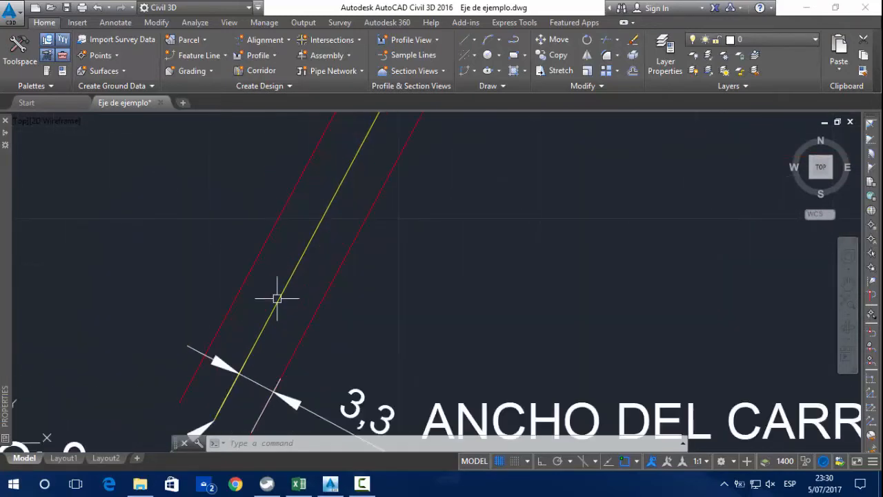
Select the centreline and the outer lane edge in turn to check that each is one continuous line, clearing each selection
{"action": "left_click", "coordinate": [283, 289]}
{"action": "scroll", "coordinate": [299, 282], "scroll_direction": "down", "scroll_amount": 7}
{"action": "middle_click_drag", "start_coordinate": [341, 283], "coordinate": [302, 319]}
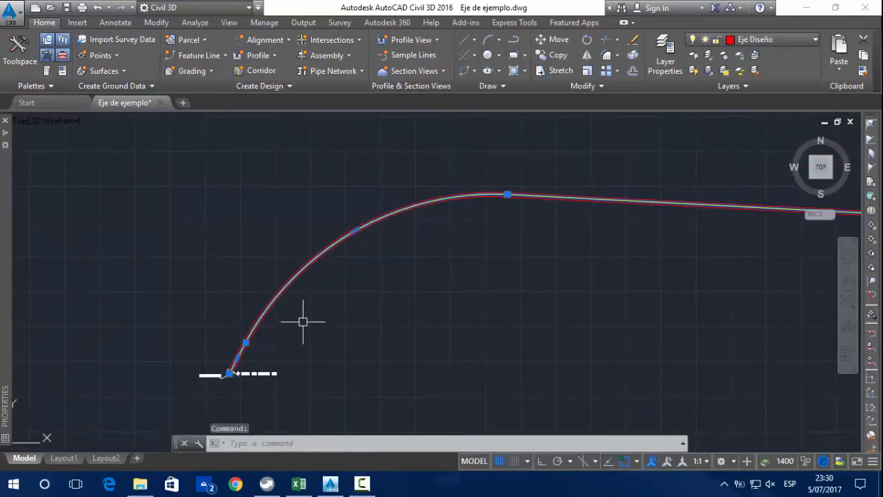
{"action": "scroll", "coordinate": [238, 333], "scroll_direction": "up", "scroll_amount": 3}
{"action": "scroll", "coordinate": [188, 281], "scroll_direction": "up", "scroll_amount": 3}
{"action": "key", "text": "Escape"}
{"action": "key", "text": "Escape"}
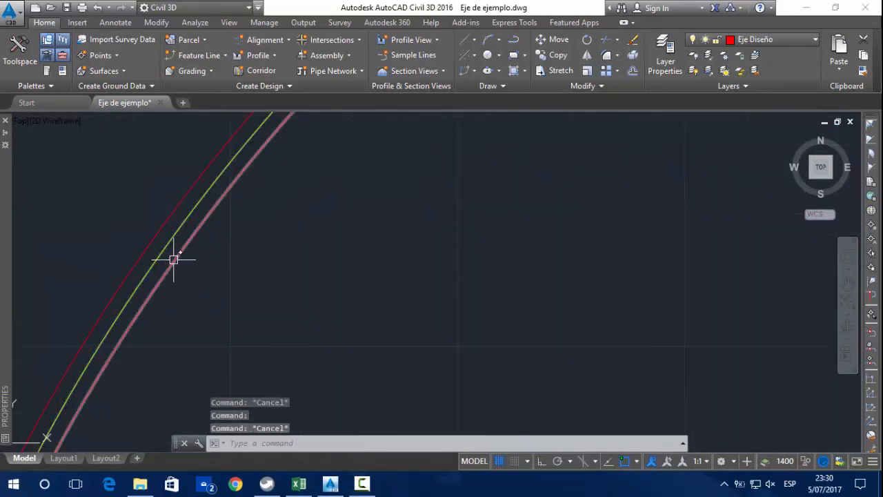
{"action": "key", "text": "Escape"}
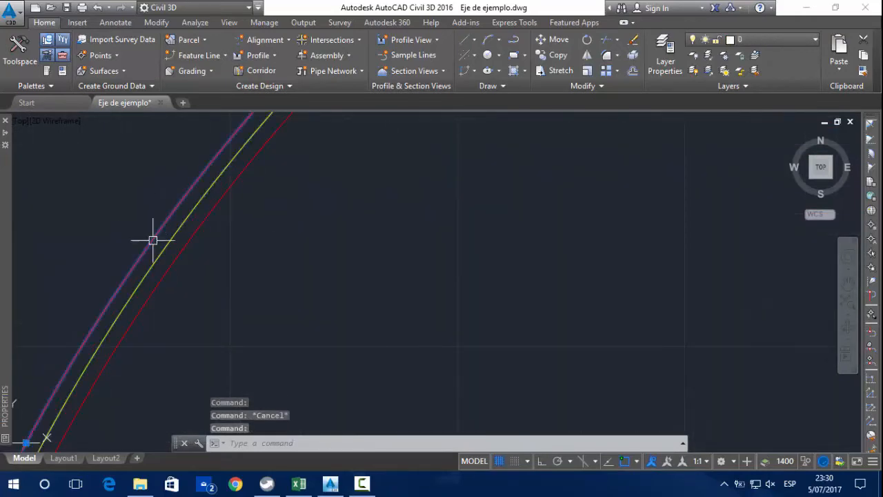
{"action": "scroll", "coordinate": [269, 250], "scroll_direction": "down", "scroll_amount": 4}
{"action": "scroll", "coordinate": [207, 324], "scroll_direction": "up", "scroll_amount": 5}
{"action": "scroll", "coordinate": [187, 383], "scroll_direction": "up", "scroll_amount": 2}
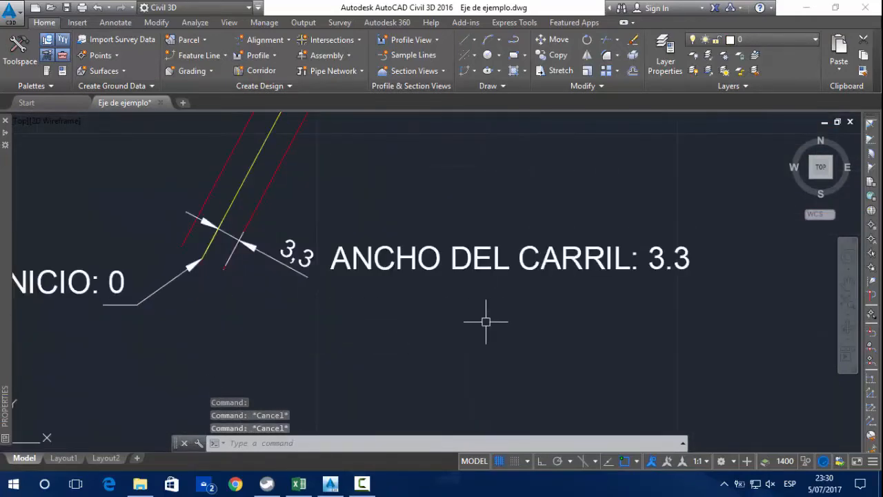
Follow the road alignment from the lane-width annotation through all its curves and inspect its far end
{"action": "scroll", "coordinate": [261, 293], "scroll_direction": "down", "scroll_amount": 6}
{"action": "middle_click_drag", "start_coordinate": [284, 238], "coordinate": [246, 311]}
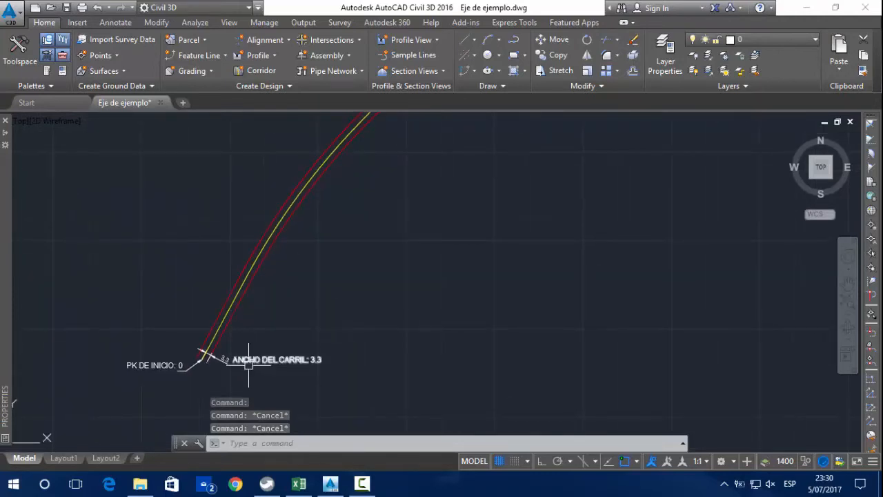
{"action": "scroll", "coordinate": [249, 365], "scroll_direction": "up", "scroll_amount": 4}
{"action": "scroll", "coordinate": [212, 311], "scroll_direction": "down", "scroll_amount": 8}
{"action": "middle_click_drag", "start_coordinate": [230, 269], "coordinate": [134, 360]}
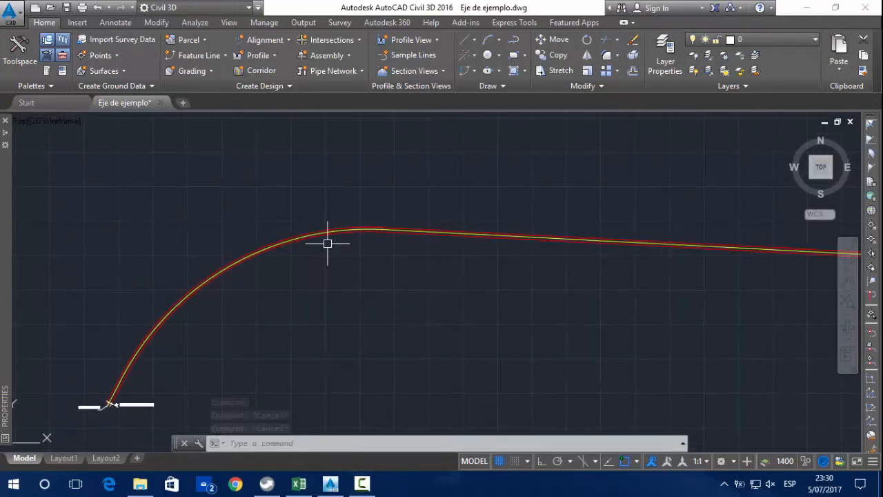
{"action": "scroll", "coordinate": [418, 236], "scroll_direction": "up", "scroll_amount": 5}
{"action": "middle_click_drag", "start_coordinate": [507, 242], "coordinate": [129, 254]}
{"action": "scroll", "coordinate": [463, 258], "scroll_direction": "down", "scroll_amount": 9}
{"action": "middle_click_drag", "start_coordinate": [821, 274], "coordinate": [36, 253]}
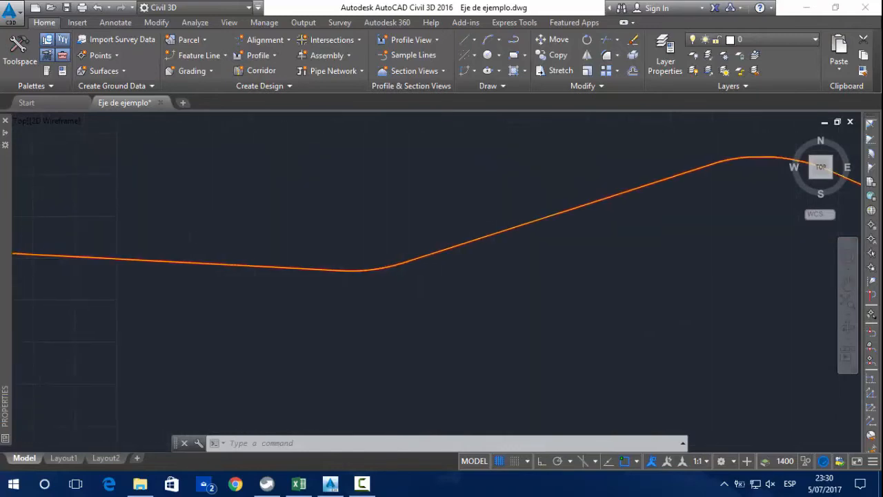
{"action": "scroll", "coordinate": [428, 246], "scroll_direction": "down", "scroll_amount": 12}
{"action": "mouse_move", "coordinate": [431, 271]}
{"action": "middle_mouse_down"}
{"action": "mouse_move", "coordinate": [287, 314]}
{"action": "mouse_move", "coordinate": [49, 348]}
{"action": "middle_mouse_up"}
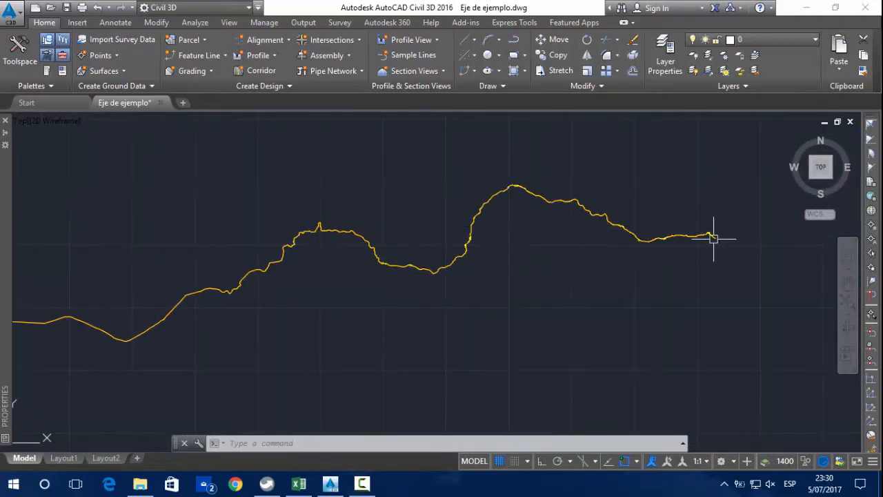
{"action": "scroll", "coordinate": [686, 222], "scroll_direction": "up", "scroll_amount": 10}
{"action": "scroll", "coordinate": [672, 271], "scroll_direction": "up", "scroll_amount": 5}
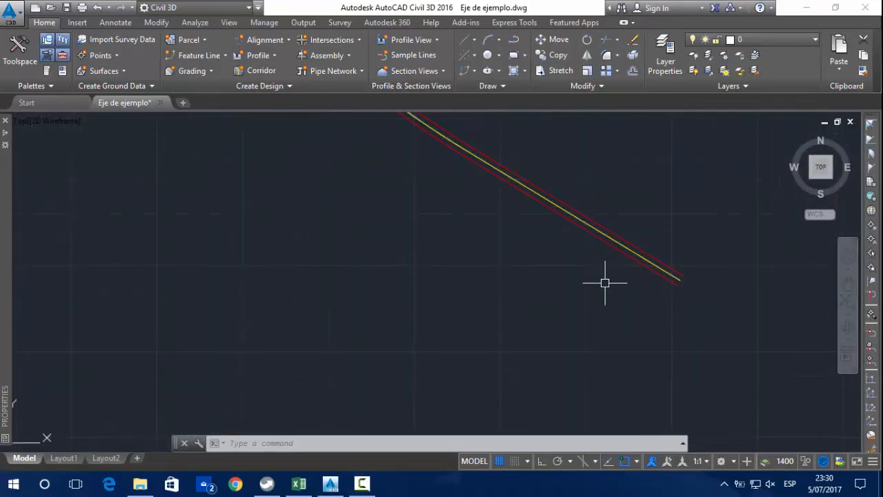
{"action": "scroll", "coordinate": [687, 283], "scroll_direction": "up", "scroll_amount": 5}
{"action": "scroll", "coordinate": [603, 276], "scroll_direction": "down", "scroll_amount": 11}
{"action": "scroll", "coordinate": [476, 248], "scroll_direction": "down", "scroll_amount": 10}
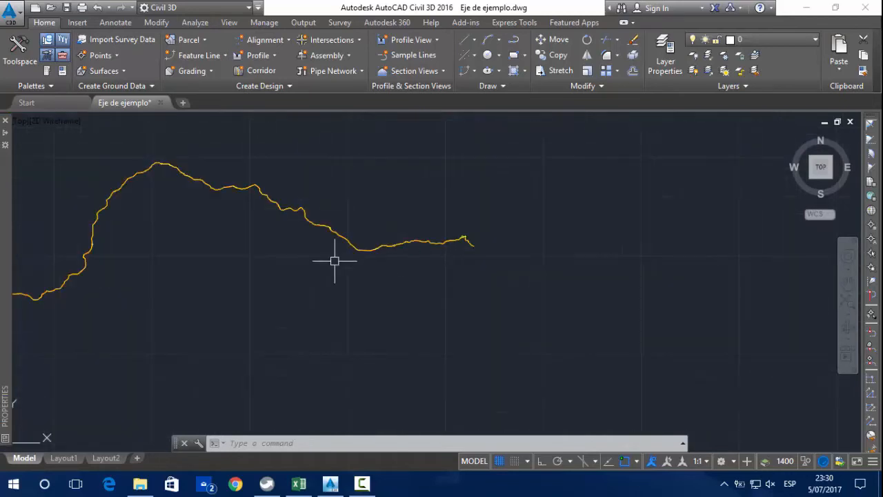
Trace the alignment back to its beginning and inspect the "PK DE INICIO: 0" and "ANCHO DEL CARRIL: 3.3" notes
{"action": "middle_click_drag", "start_coordinate": [112, 275], "coordinate": [731, 190]}
{"action": "middle_click_drag", "start_coordinate": [67, 300], "coordinate": [835, 232]}
{"action": "scroll", "coordinate": [642, 217], "scroll_direction": "up", "scroll_amount": 9}
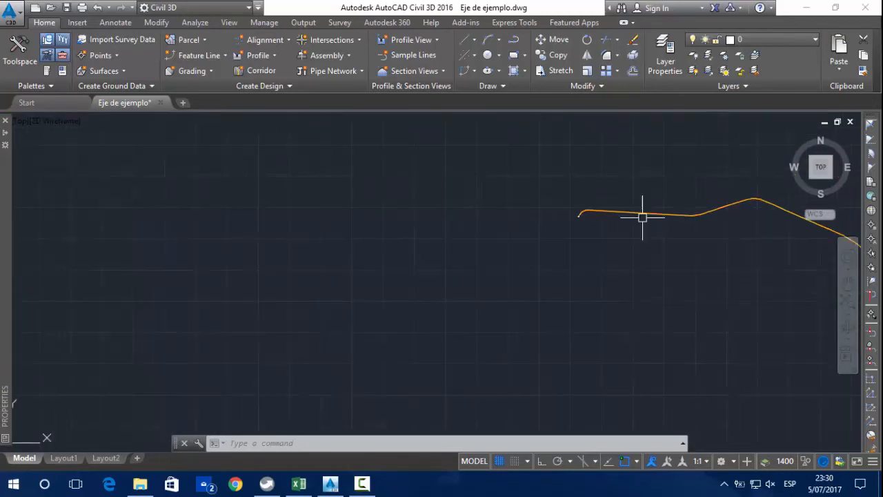
{"action": "scroll", "coordinate": [225, 190], "scroll_direction": "up", "scroll_amount": 8}
{"action": "scroll", "coordinate": [310, 274], "scroll_direction": "up", "scroll_amount": 5}
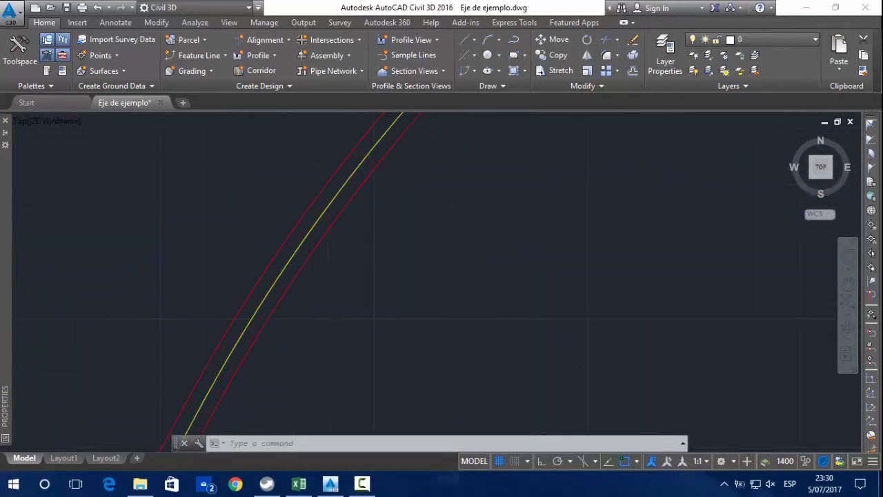
{"action": "scroll", "coordinate": [263, 258], "scroll_direction": "down", "scroll_amount": 8}
{"action": "middle_click_drag", "start_coordinate": [253, 300], "coordinate": [331, 268]}
{"action": "scroll", "coordinate": [294, 278], "scroll_direction": "up", "scroll_amount": 7}
{"action": "scroll", "coordinate": [345, 231], "scroll_direction": "up", "scroll_amount": 5}
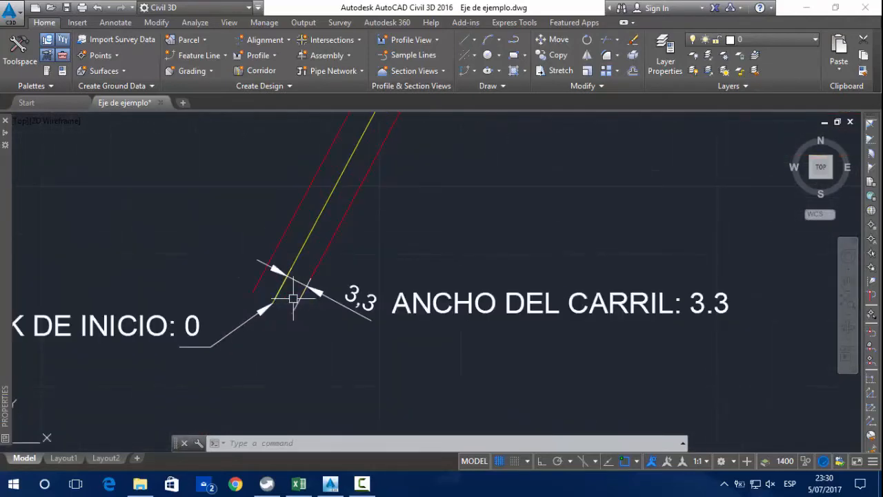
Switch to File Explorer and copy the SobreanchosVias AutoLISP file from the "2_Dibujar los sobreanchos en CAD" folder
{"action": "left_click", "coordinate": [141, 484]}
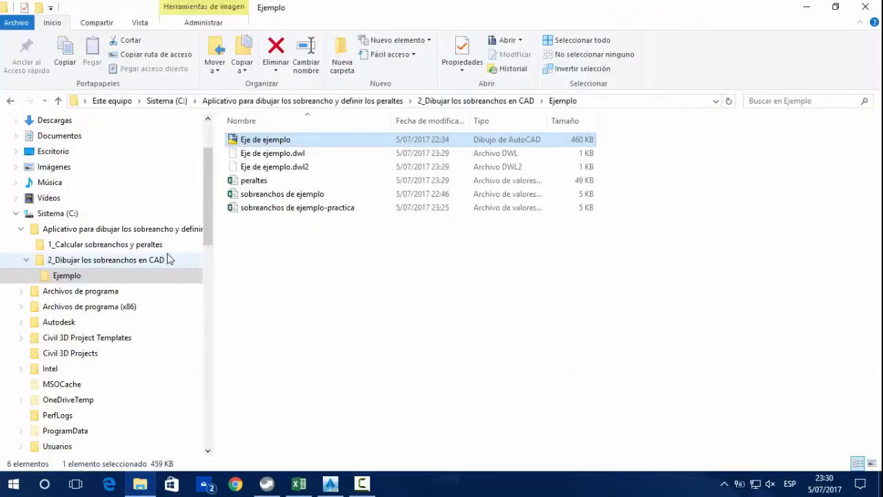
{"action": "left_click", "coordinate": [76, 246]}
{"action": "left_click", "coordinate": [87, 262]}
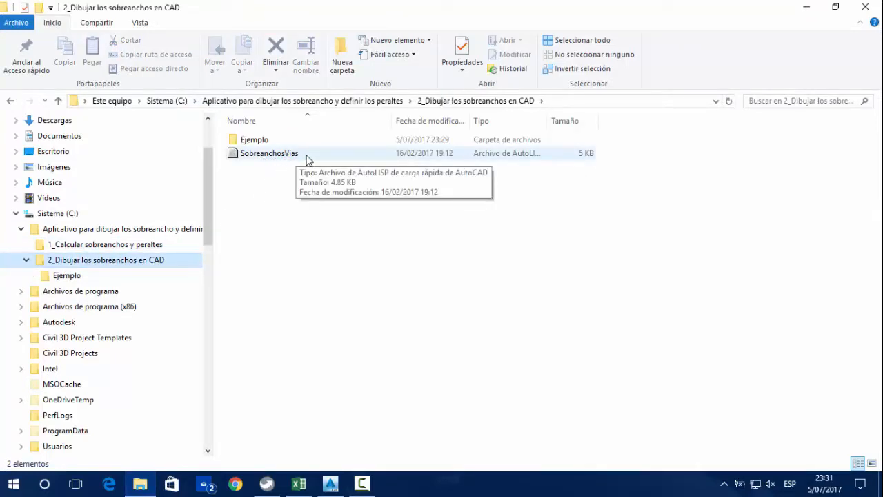
{"action": "right_click", "coordinate": [276, 160]}
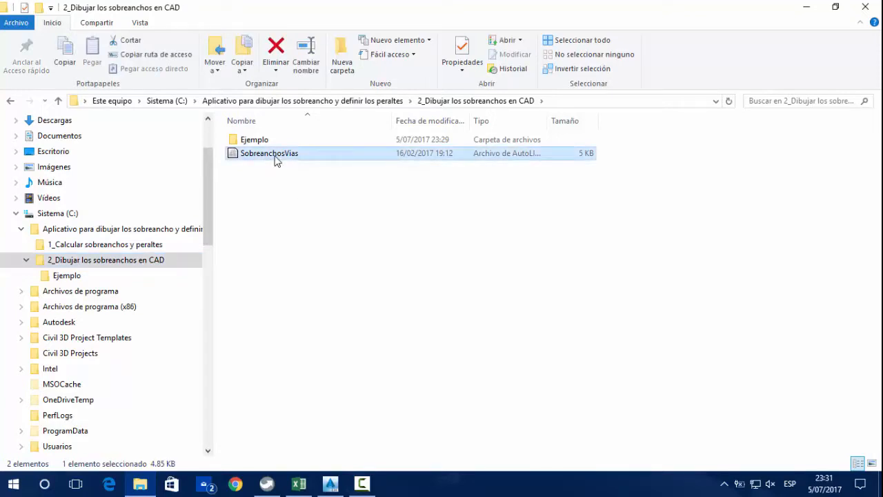
{"action": "left_click", "coordinate": [304, 303]}
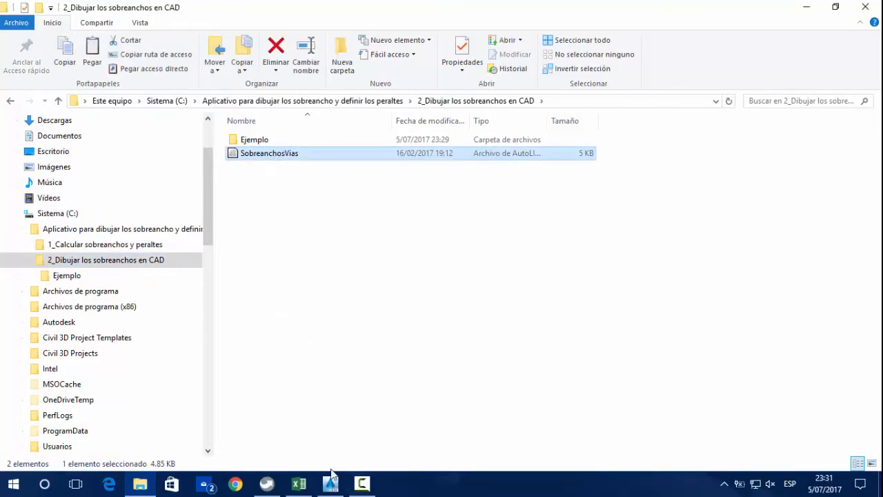
Switch back to Civil 3D, select the centreline to examine its start and first curve, and clear the selection
{"action": "left_click", "coordinate": [342, 485]}
{"action": "scroll", "coordinate": [334, 202], "scroll_direction": "down", "scroll_amount": 3}
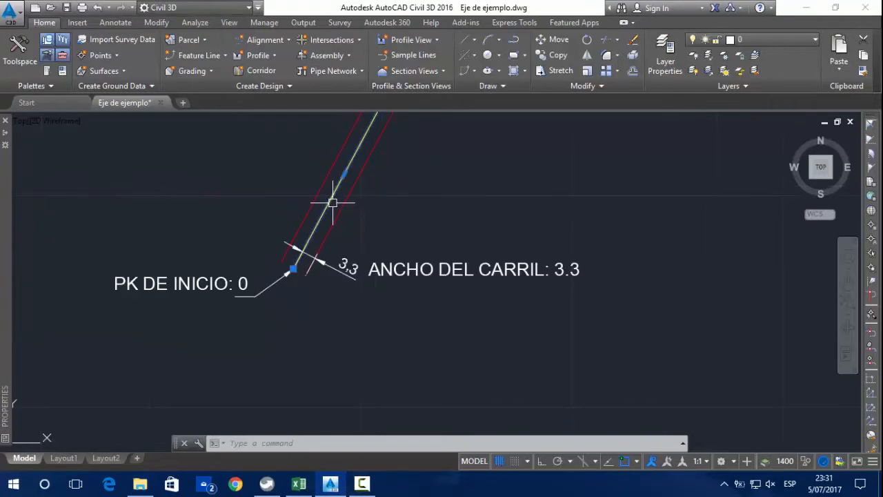
{"action": "middle_click_drag", "start_coordinate": [406, 190], "coordinate": [286, 310]}
{"action": "scroll", "coordinate": [377, 183], "scroll_direction": "down", "scroll_amount": 4}
{"action": "middle_click_drag", "start_coordinate": [394, 182], "coordinate": [317, 282]}
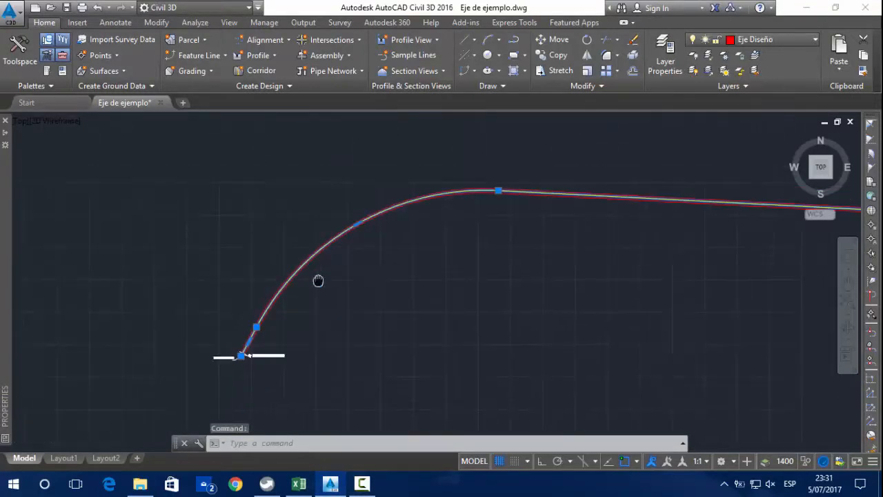
{"action": "middle_click_drag", "start_coordinate": [253, 332], "coordinate": [335, 272]}
{"action": "scroll", "coordinate": [314, 285], "scroll_direction": "up", "scroll_amount": 6}
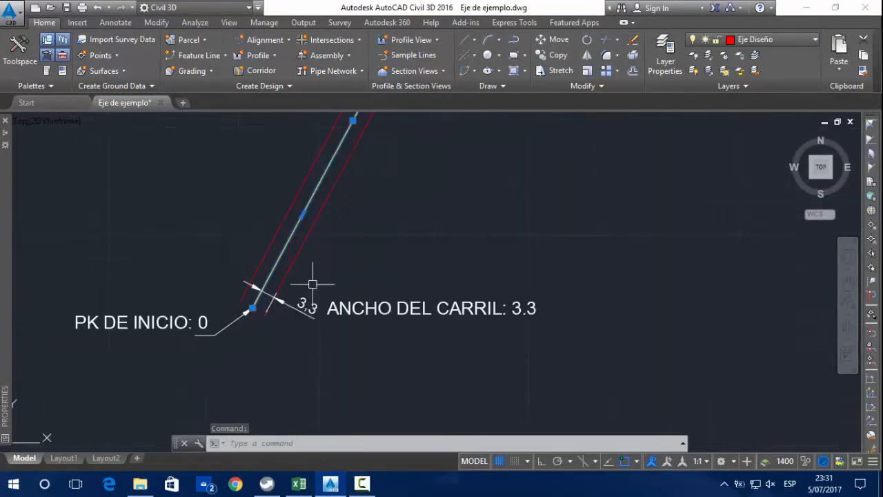
{"action": "key", "text": "Escape"}
{"action": "scroll", "coordinate": [330, 285], "scroll_direction": "down", "scroll_amount": 4}
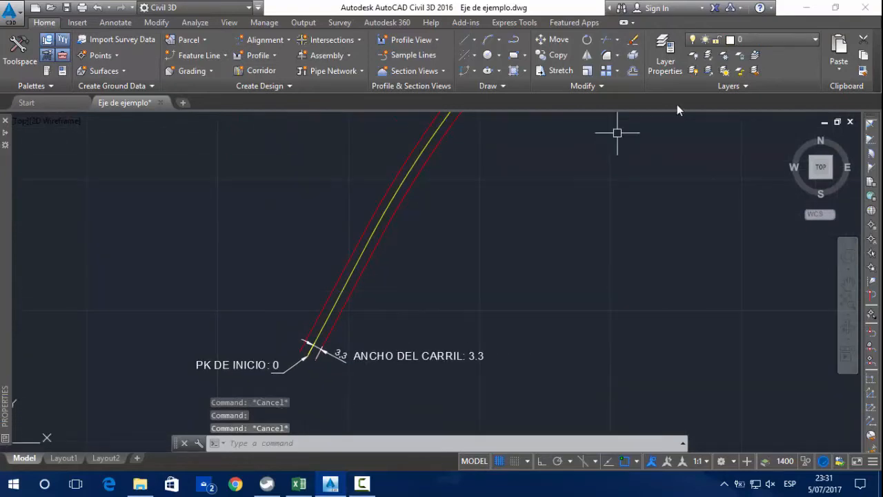
Paste the copied SobreanchosVias.fas file into the drawing and allow the unsigned routine to load
{"action": "left_click", "coordinate": [839, 48]}
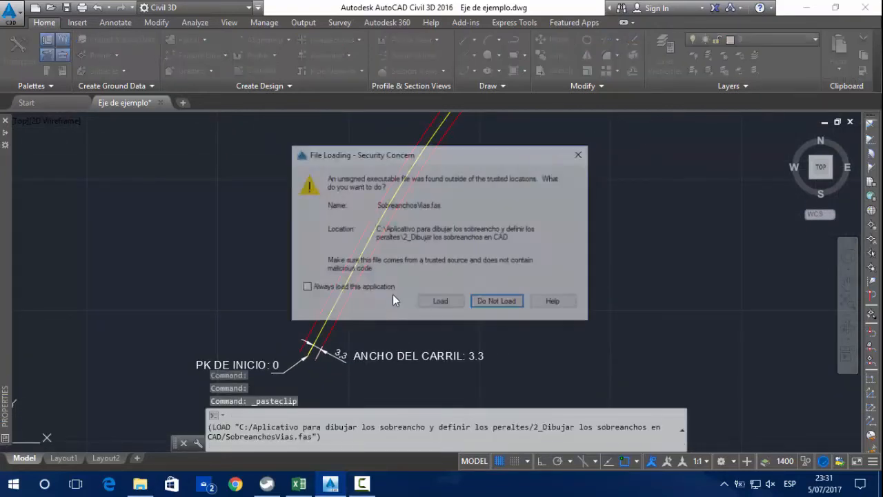
{"action": "left_click", "coordinate": [441, 303]}
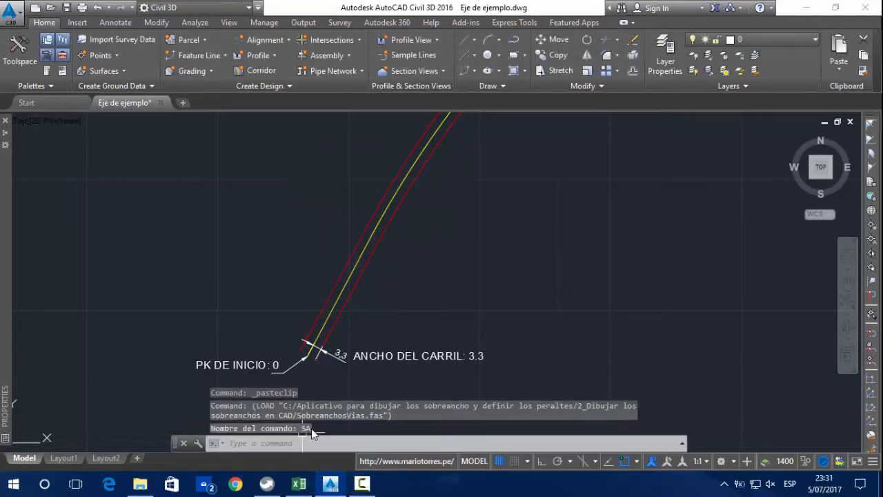
Run the SA command on the yellow centreline with initial station 0 and lane width 3.3
{"action": "type", "text": "sa"}
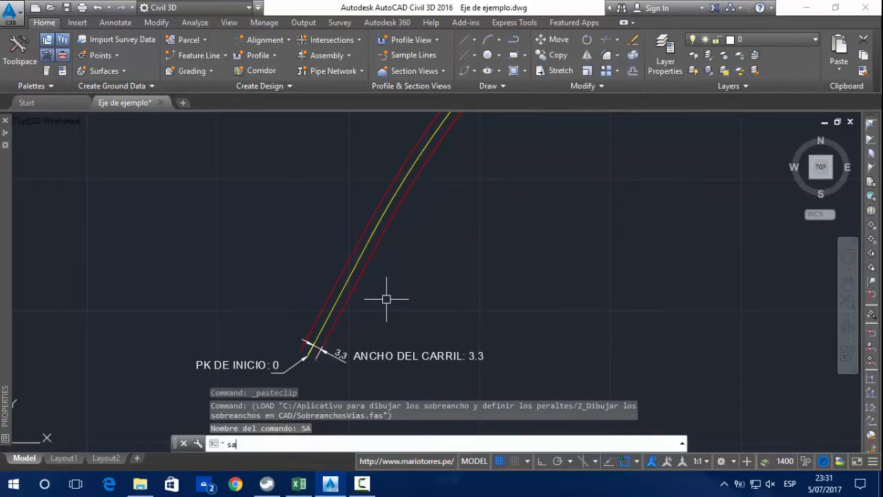
{"action": "key", "text": "Return"}
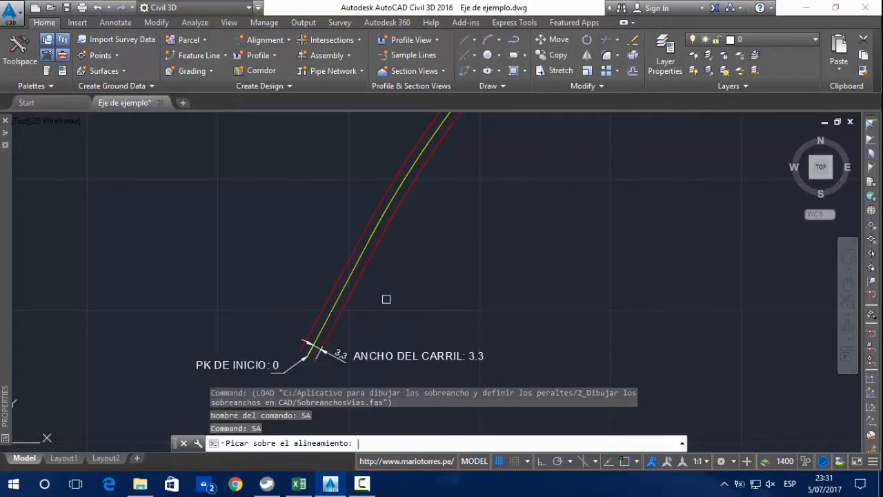
{"action": "scroll", "coordinate": [321, 311], "scroll_direction": "up", "scroll_amount": 3}
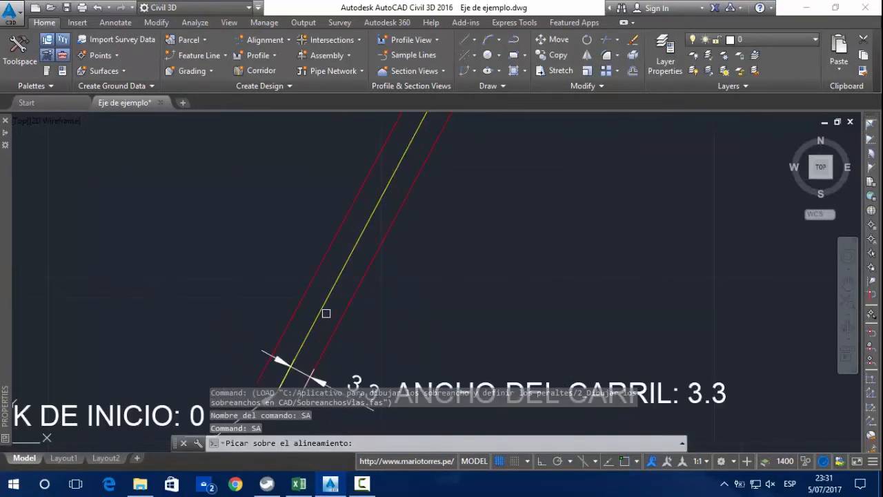
{"action": "left_click", "coordinate": [317, 311]}
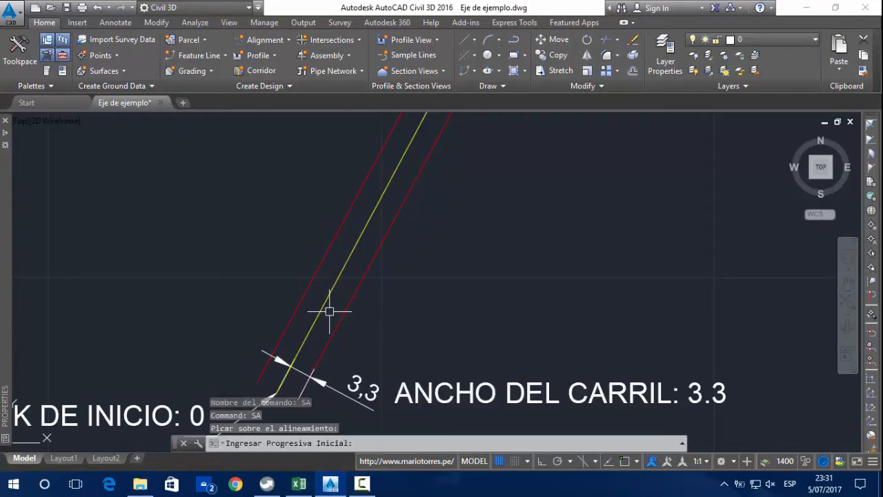
{"action": "scroll", "coordinate": [335, 310], "scroll_direction": "down", "scroll_amount": 2}
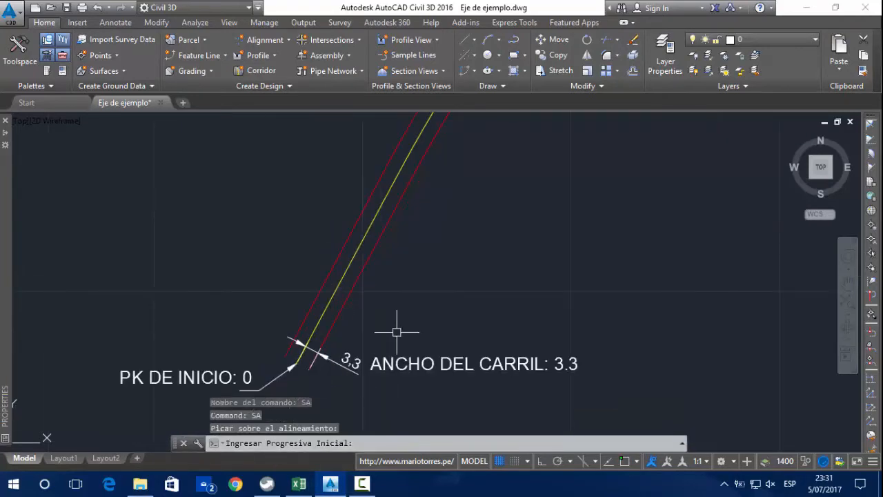
{"action": "type", "text": "0"}
{"action": "key", "text": "Return"}
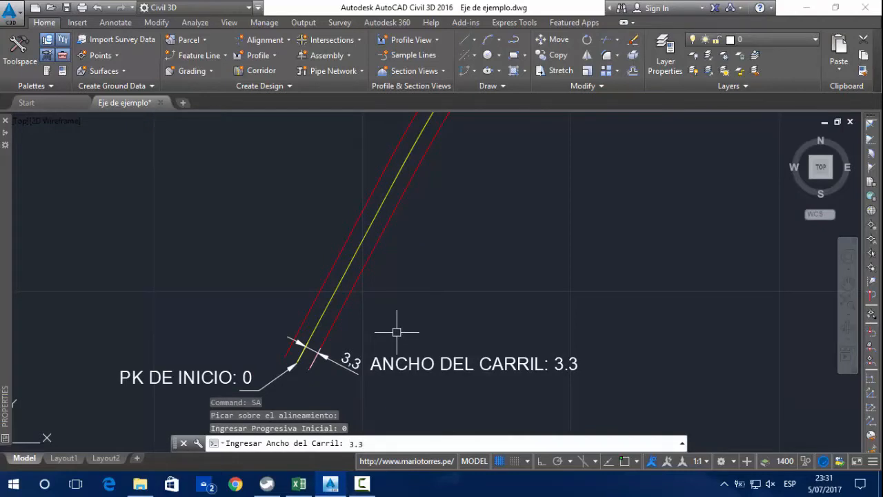
{"action": "key", "text": "Return"}
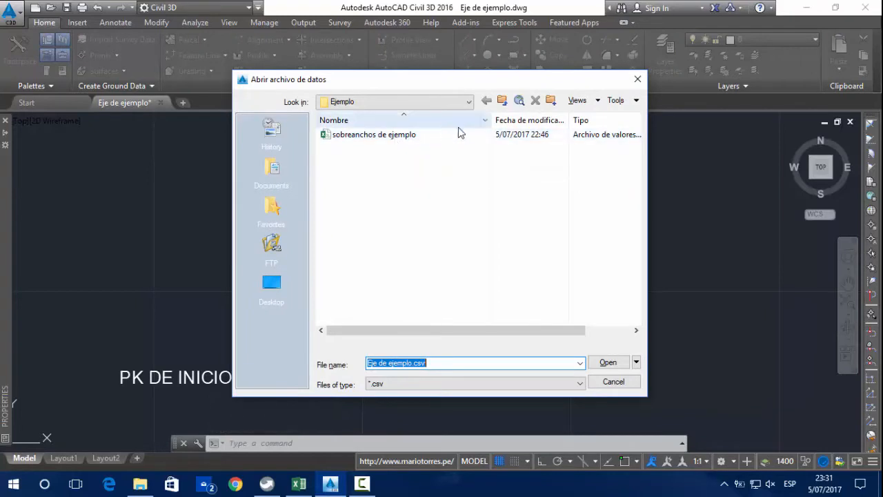
Load "sobreanchos de ejemplo-practica" from the Ejemplo folder of "2_Dibujar los sobreanchos en CAD" on drive C: as the widening data and acknowledge completion
{"action": "left_click", "coordinate": [423, 103]}
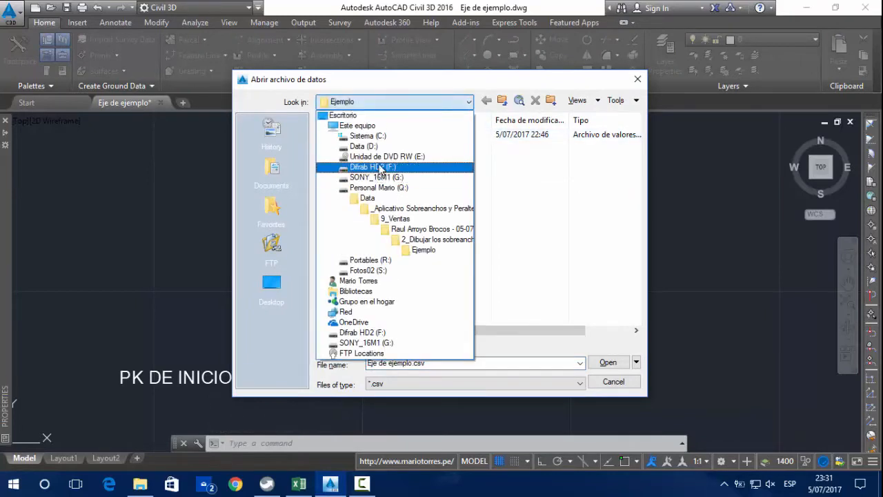
{"action": "left_click", "coordinate": [414, 134]}
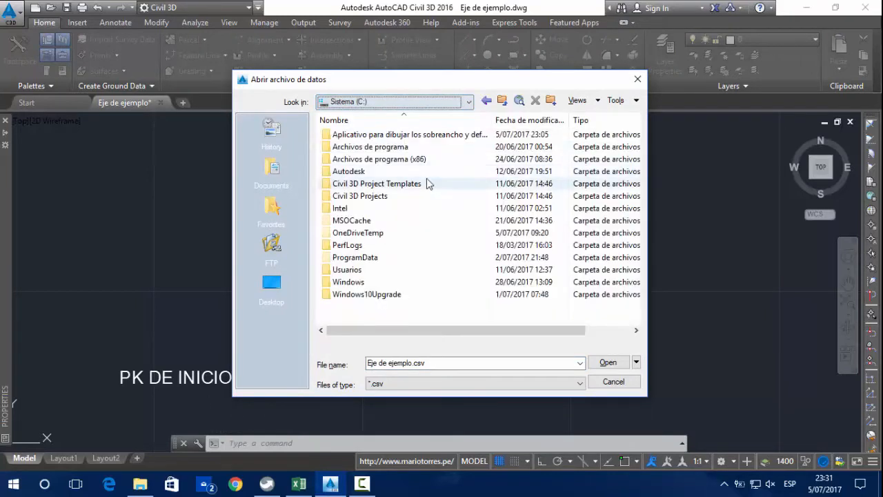
{"action": "double_click", "coordinate": [390, 134]}
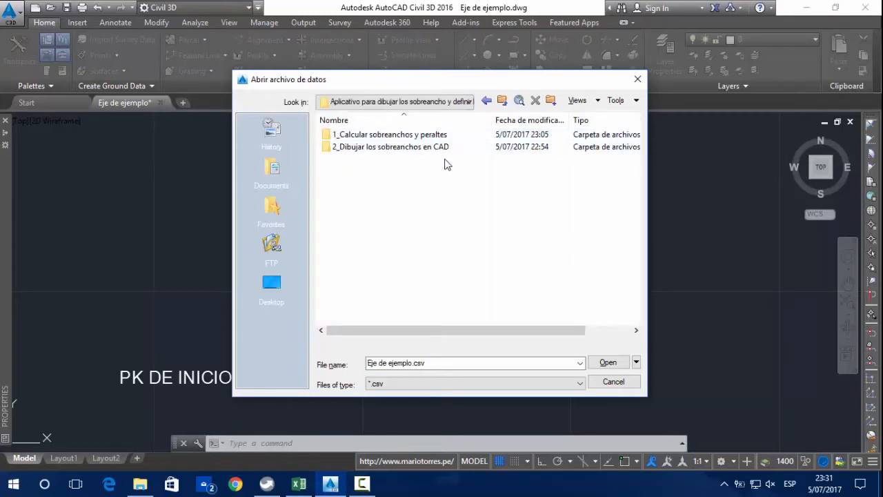
{"action": "double_click", "coordinate": [402, 147]}
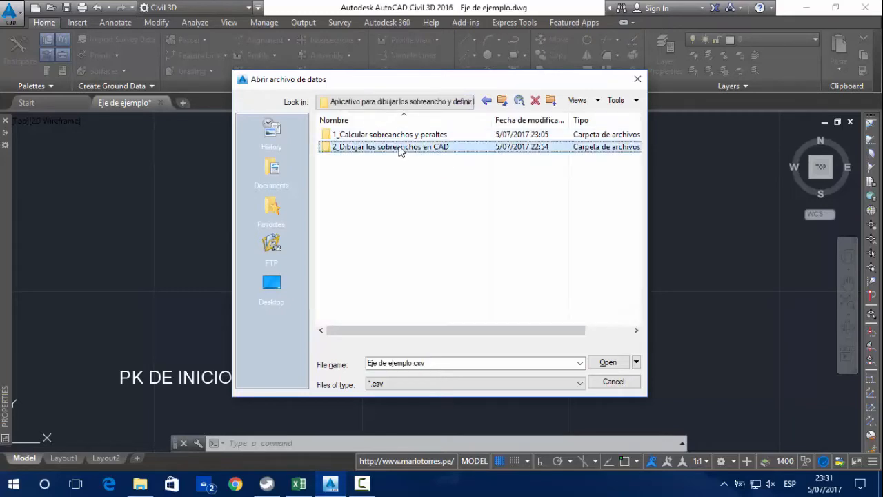
{"action": "left_click", "coordinate": [361, 135]}
{"action": "double_click", "coordinate": [361, 135]}
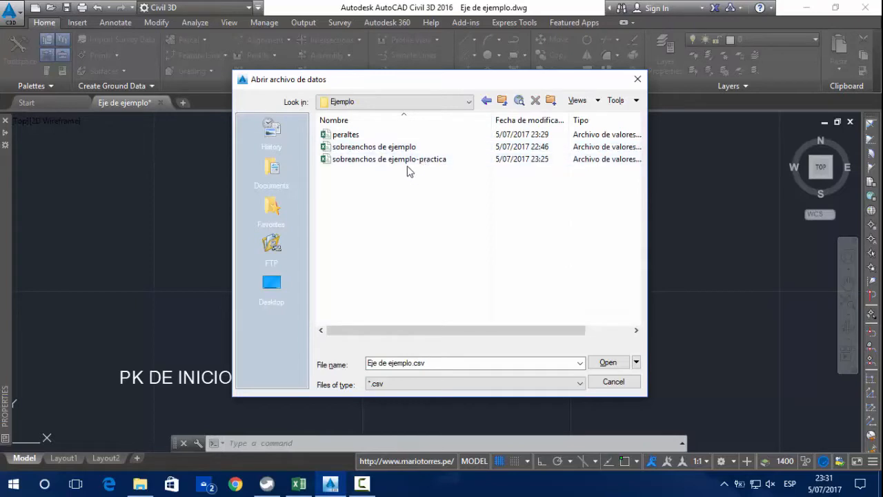
{"action": "left_click", "coordinate": [370, 160]}
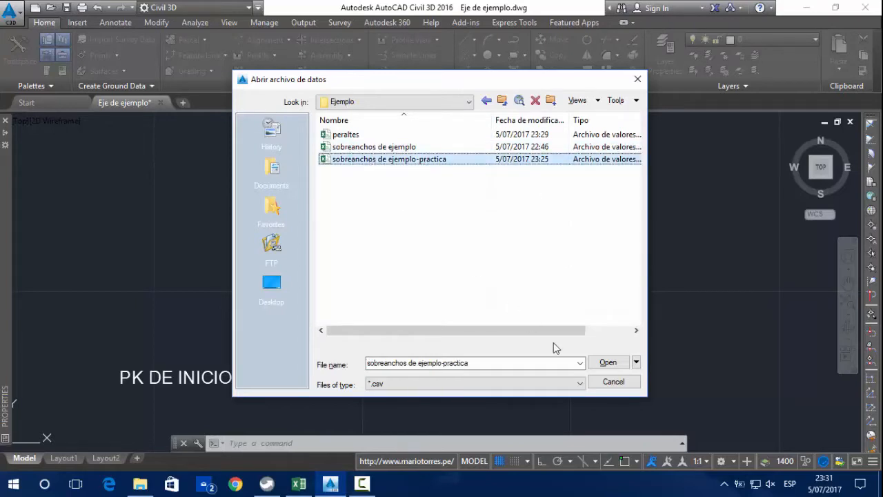
{"action": "left_click", "coordinate": [607, 363]}
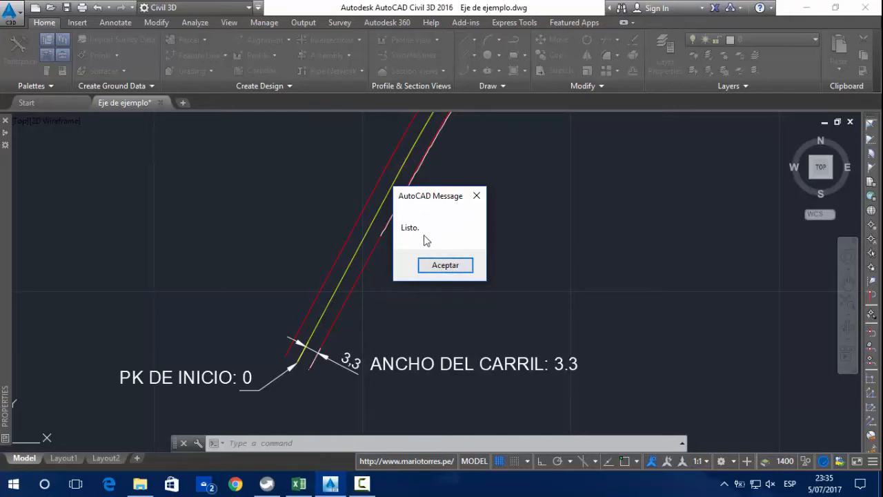
{"action": "left_click", "coordinate": [447, 266]}
Follow the first curve from the alignment's start and examine the white widening line beside the outer red lane edge
{"action": "scroll", "coordinate": [374, 267], "scroll_direction": "down", "scroll_amount": 4}
{"action": "middle_click_drag", "start_coordinate": [380, 252], "coordinate": [269, 358]}
{"action": "scroll", "coordinate": [339, 249], "scroll_direction": "up", "scroll_amount": 4}
{"action": "middle_click_drag", "start_coordinate": [352, 223], "coordinate": [278, 346]}
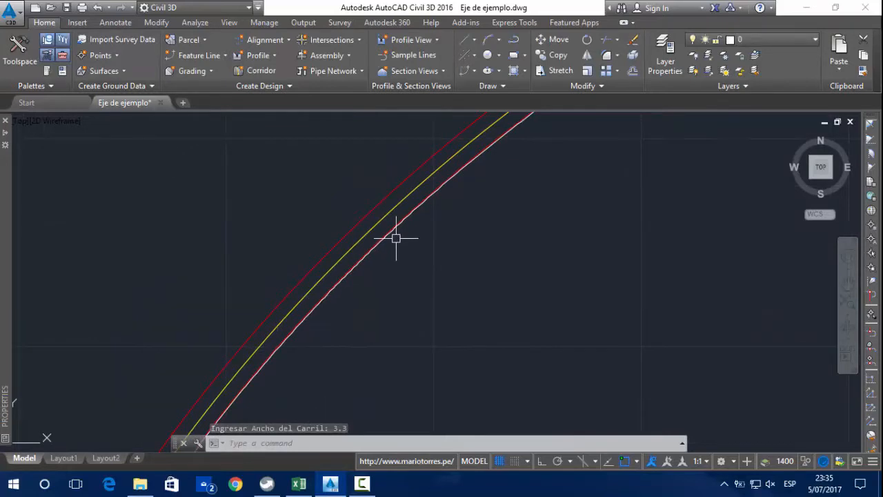
{"action": "mouse_move", "coordinate": [396, 239]}
{"action": "middle_mouse_down"}
{"action": "mouse_move", "coordinate": [236, 384]}
{"action": "mouse_move", "coordinate": [246, 358]}
{"action": "middle_mouse_up"}
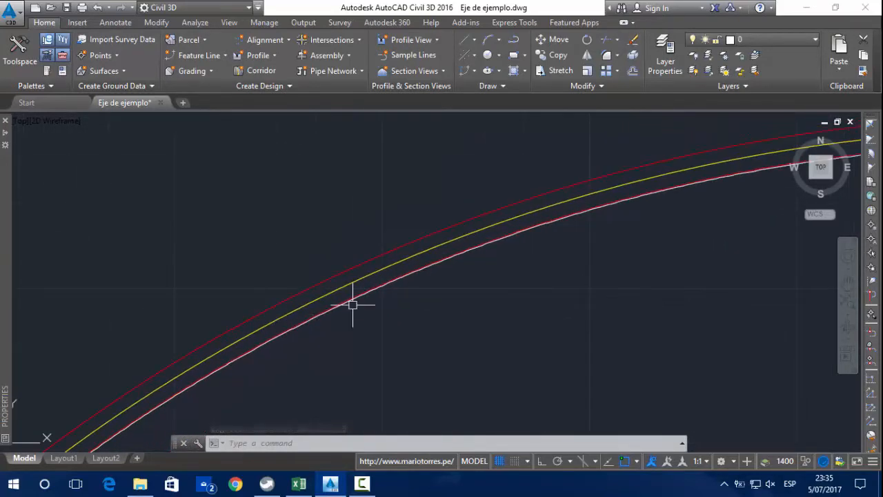
{"action": "scroll", "coordinate": [386, 290], "scroll_direction": "up", "scroll_amount": 5}
{"action": "scroll", "coordinate": [378, 226], "scroll_direction": "down", "scroll_amount": 3}
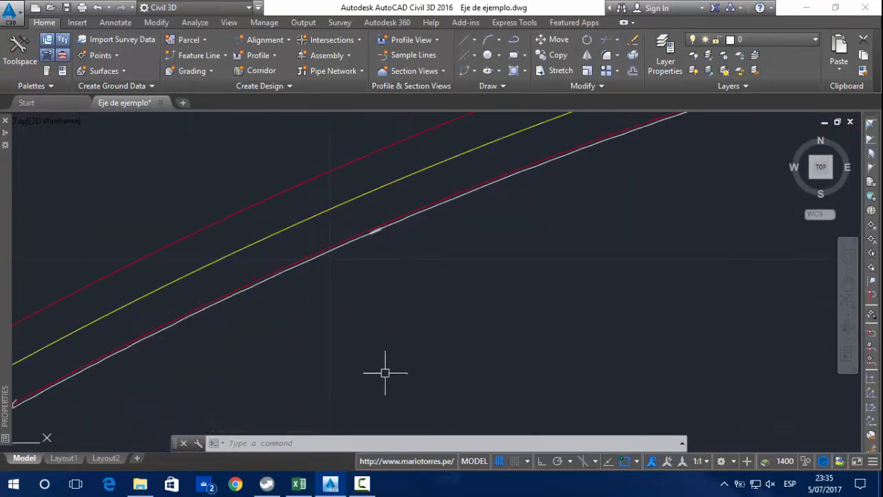
Switch to Excel, check the SOBREANCHO (DATO) value for curve 1 in the Datos sheet, and return to Civil 3D
{"action": "left_click", "coordinate": [299, 483]}
{"action": "left_click", "coordinate": [734, 259]}
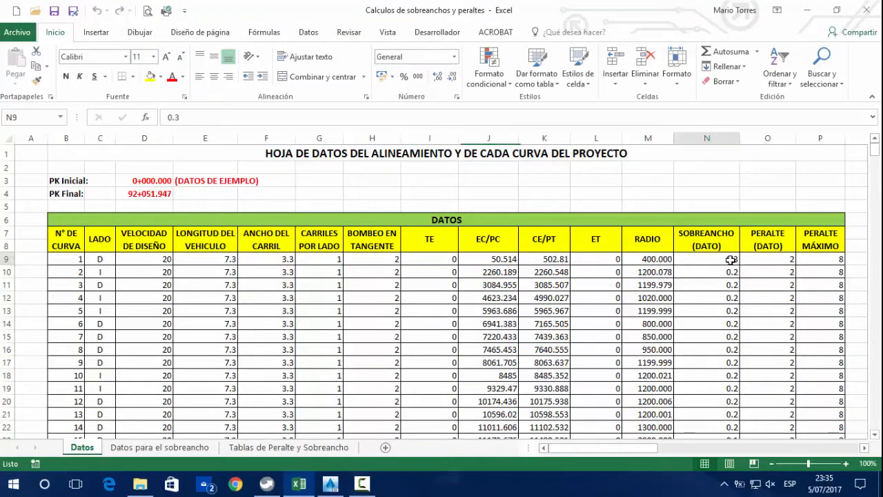
{"action": "left_click", "coordinate": [805, 9]}
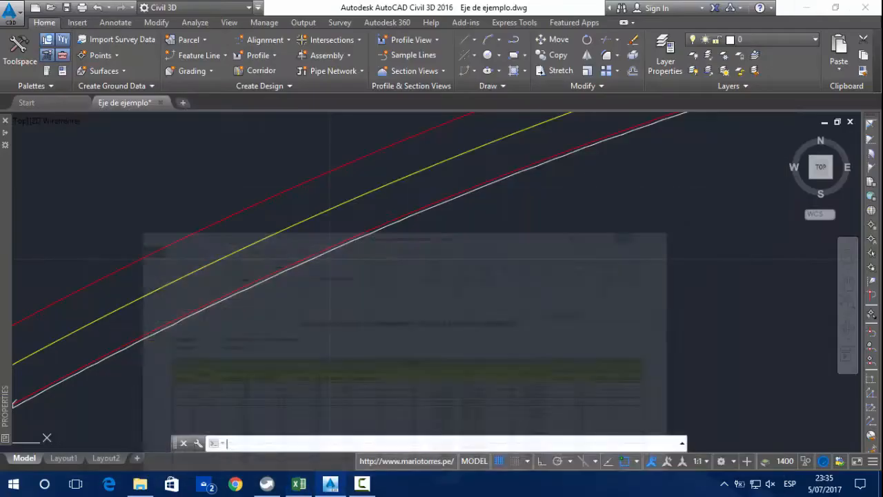
Place an aligned dimension from the white widening line perpendicular to the adjacent red lane edge on the first curve, with Ortho on
{"action": "left_click", "coordinate": [122, 22]}
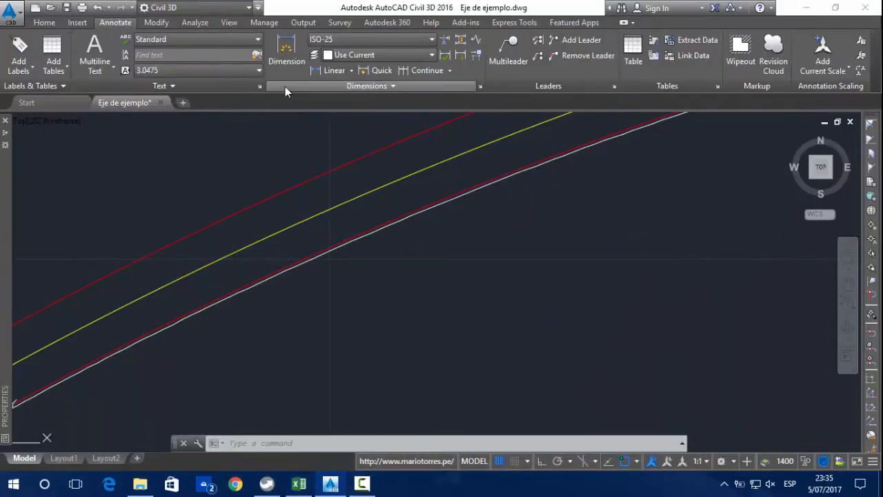
{"action": "left_click", "coordinate": [351, 70]}
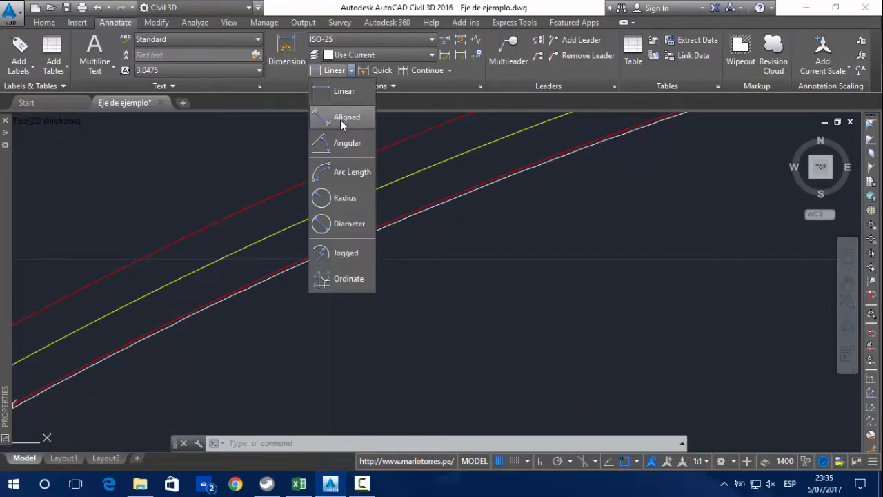
{"action": "left_click", "coordinate": [340, 118]}
{"action": "scroll", "coordinate": [407, 261], "scroll_direction": "down", "scroll_amount": 4}
{"action": "scroll", "coordinate": [405, 262], "scroll_direction": "up", "scroll_amount": 5}
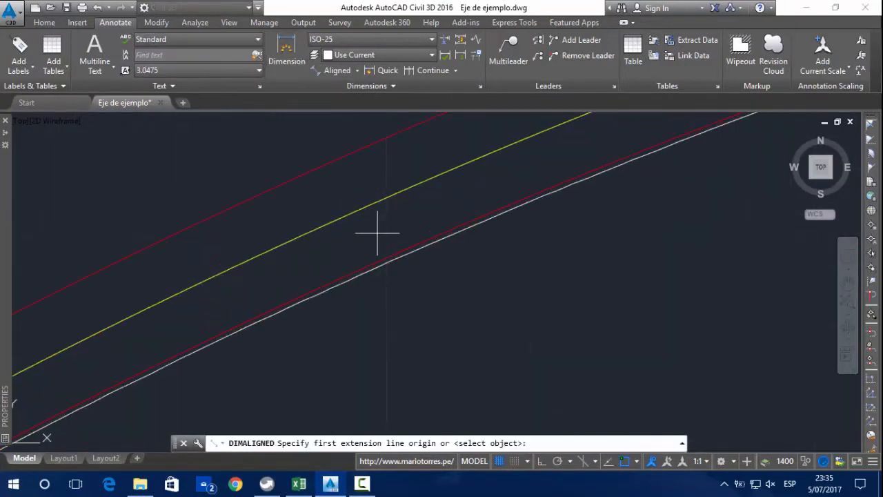
{"action": "left_click", "coordinate": [387, 261]}
{"action": "scroll", "coordinate": [412, 246], "scroll_direction": "up", "scroll_amount": 2}
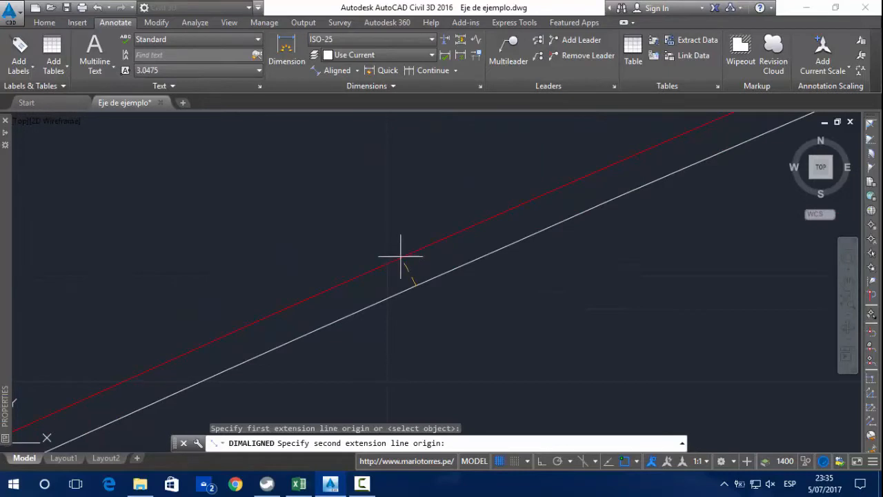
{"action": "left_click", "coordinate": [544, 460]}
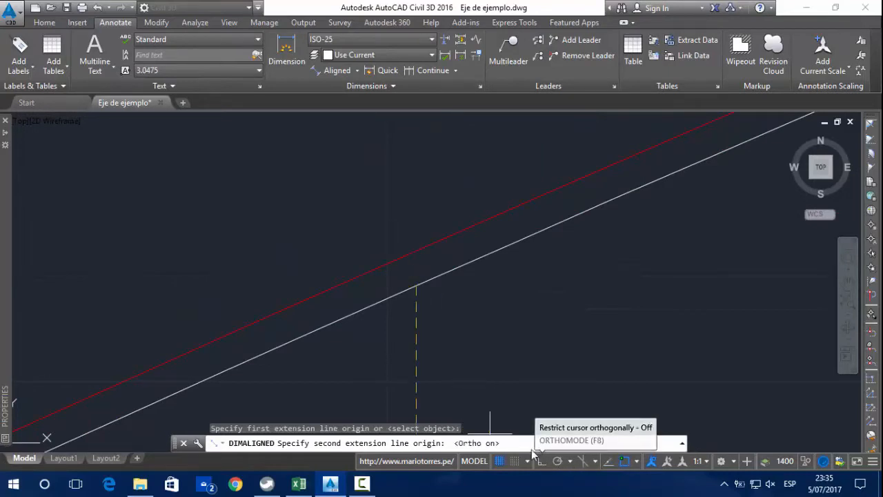
{"action": "right_click", "coordinate": [403, 262], "text": "shift"}
{"action": "left_click", "coordinate": [449, 369]}
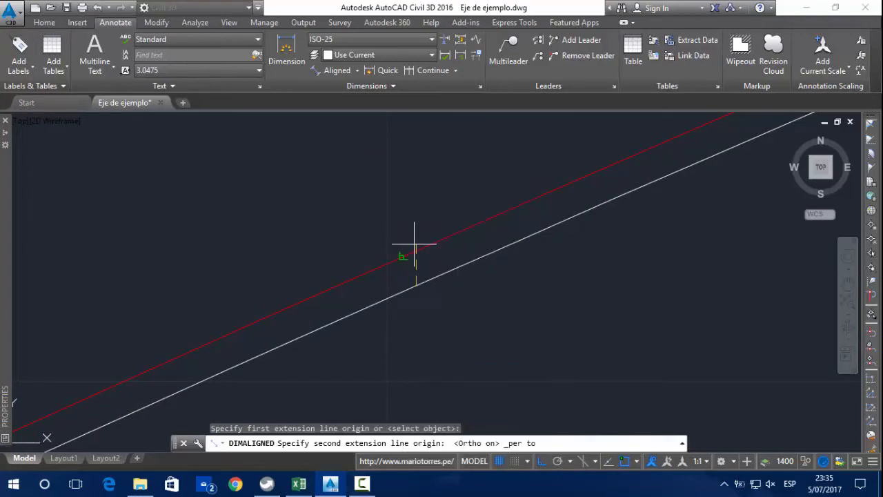
{"action": "left_click", "coordinate": [406, 254]}
{"action": "left_click", "coordinate": [428, 261]}
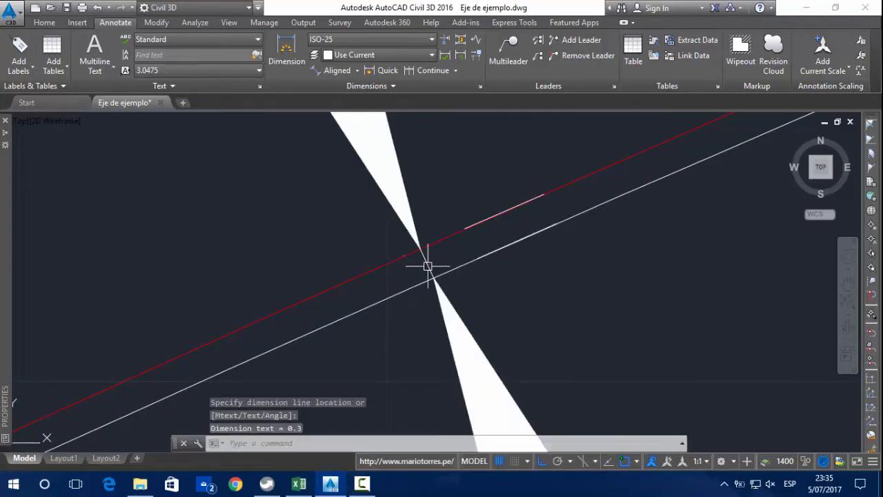
Delete the aligned dimension placed across the widening on the first curve
{"action": "scroll", "coordinate": [424, 275], "scroll_direction": "up", "scroll_amount": 3}
{"action": "scroll", "coordinate": [424, 276], "scroll_direction": "down", "scroll_amount": 3}
{"action": "scroll", "coordinate": [424, 276], "scroll_direction": "up", "scroll_amount": 2}
{"action": "left_click", "coordinate": [409, 241]}
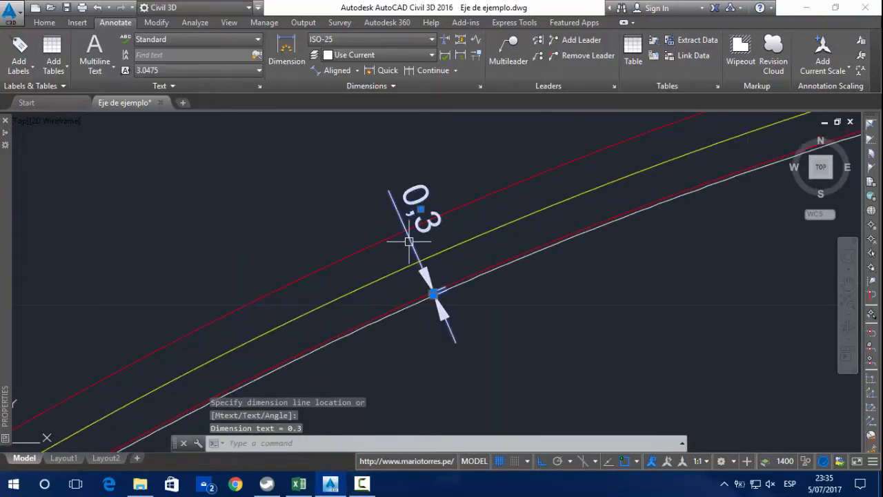
{"action": "key", "text": "Delete"}
Follow the widening line to its end past the first curve, and review its whole run from the alignment's start
{"action": "scroll", "coordinate": [405, 242], "scroll_direction": "down", "scroll_amount": 4}
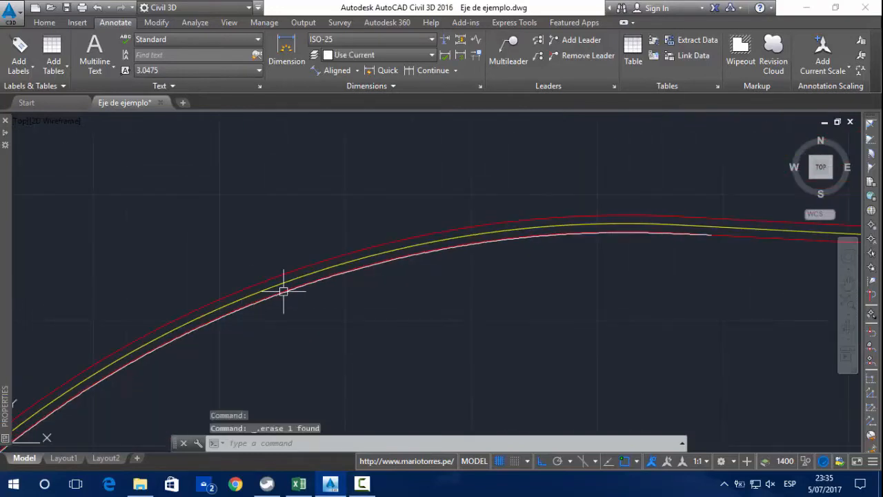
{"action": "middle_click_drag", "start_coordinate": [363, 266], "coordinate": [167, 310]}
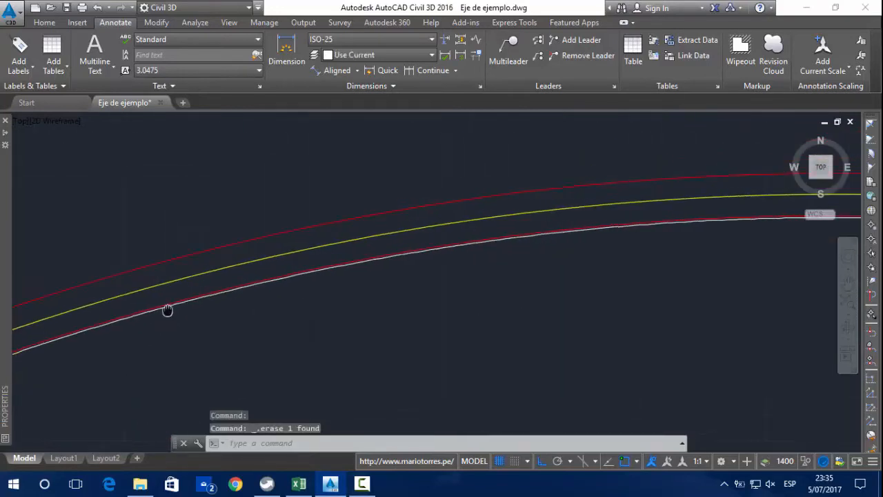
{"action": "middle_click_drag", "start_coordinate": [391, 260], "coordinate": [128, 302]}
{"action": "middle_click_drag", "start_coordinate": [412, 267], "coordinate": [276, 268]}
{"action": "scroll", "coordinate": [349, 263], "scroll_direction": "up", "scroll_amount": 4}
{"action": "middle_click_drag", "start_coordinate": [729, 264], "coordinate": [146, 267]}
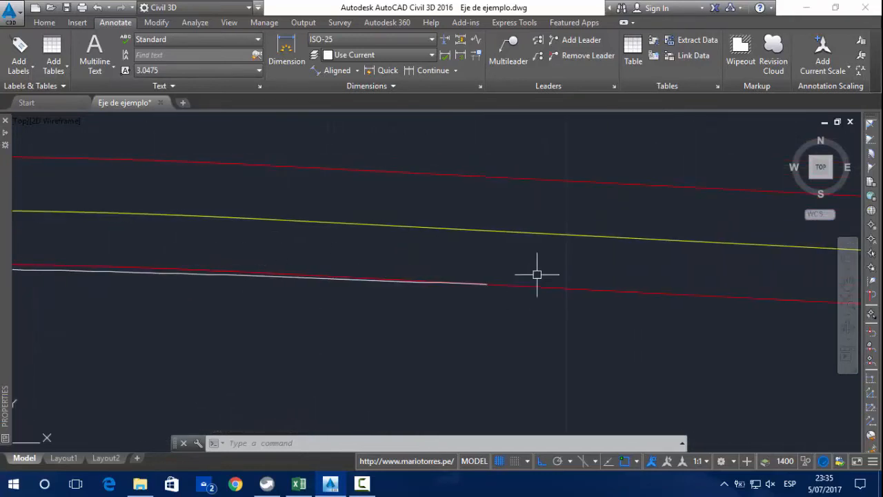
{"action": "scroll", "coordinate": [537, 274], "scroll_direction": "down", "scroll_amount": 8}
{"action": "middle_click_drag", "start_coordinate": [231, 374], "coordinate": [320, 235]}
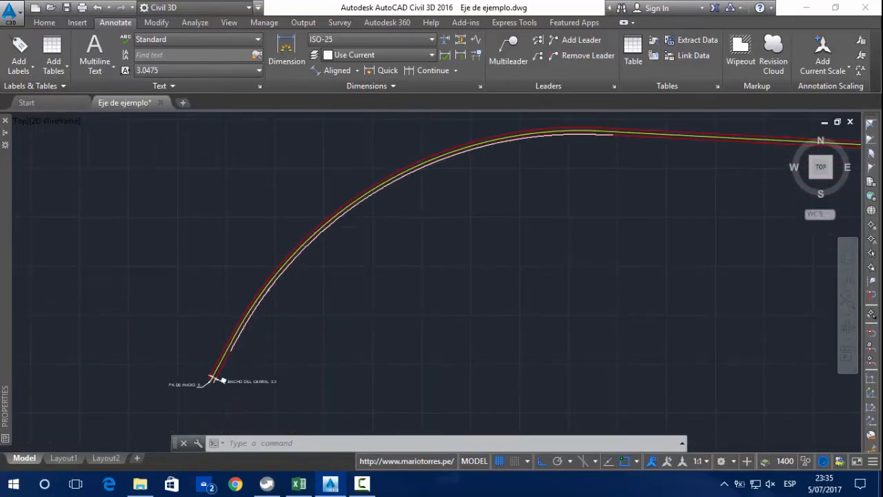
{"action": "scroll", "coordinate": [239, 346], "scroll_direction": "up", "scroll_amount": 8}
{"action": "middle_click_drag", "start_coordinate": [268, 277], "coordinate": [191, 409]}
{"action": "scroll", "coordinate": [245, 304], "scroll_direction": "down", "scroll_amount": 8}
{"action": "middle_click_drag", "start_coordinate": [363, 160], "coordinate": [247, 265]}
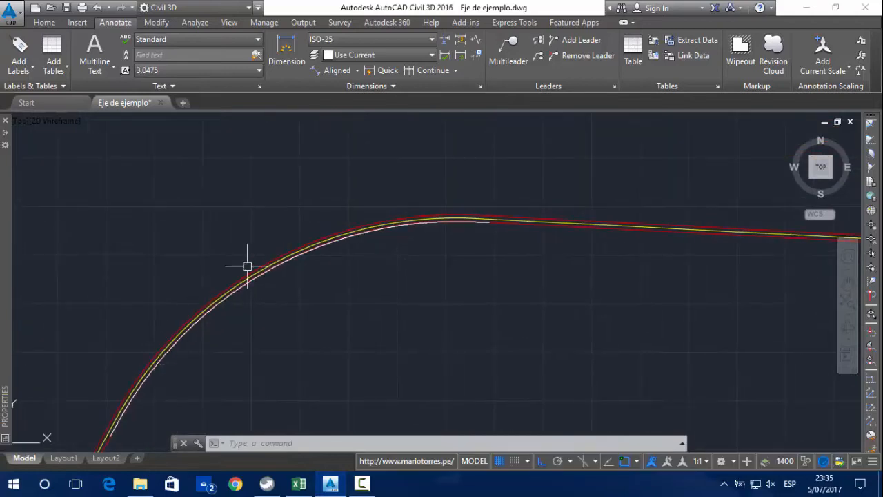
{"action": "scroll", "coordinate": [469, 218], "scroll_direction": "up", "scroll_amount": 4}
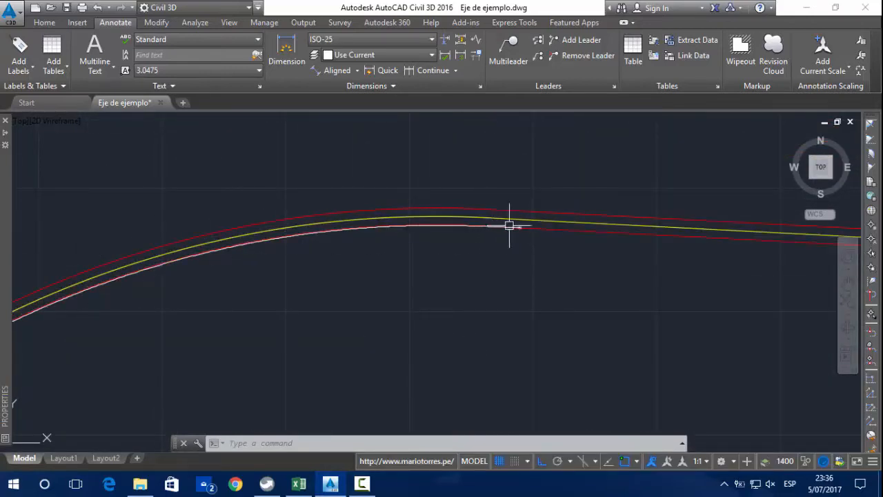
Follow the road past the first curve to the short white widening lines on the upper edge of the long straight
{"action": "middle_click_drag", "start_coordinate": [465, 235], "coordinate": [370, 266]}
{"action": "scroll", "coordinate": [373, 268], "scroll_direction": "down", "scroll_amount": 6}
{"action": "middle_click_drag", "start_coordinate": [485, 276], "coordinate": [114, 245]}
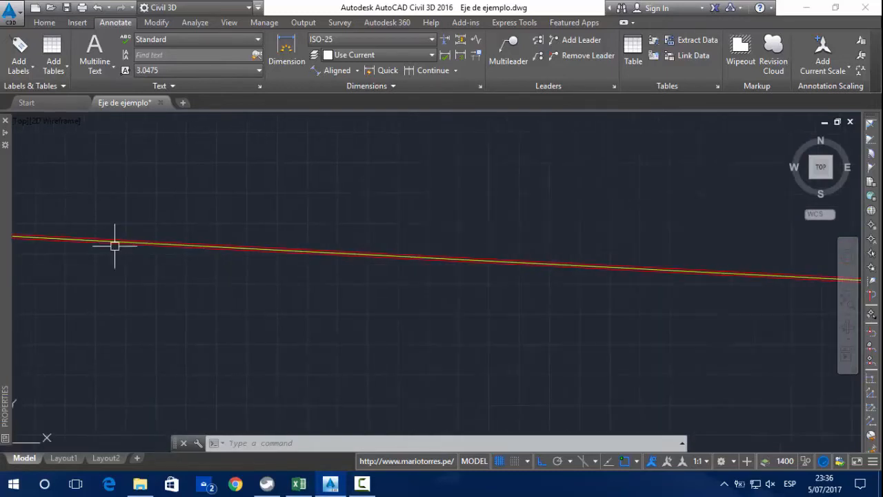
{"action": "middle_click_drag", "start_coordinate": [607, 266], "coordinate": [200, 253]}
{"action": "middle_click_drag", "start_coordinate": [580, 287], "coordinate": [433, 266]}
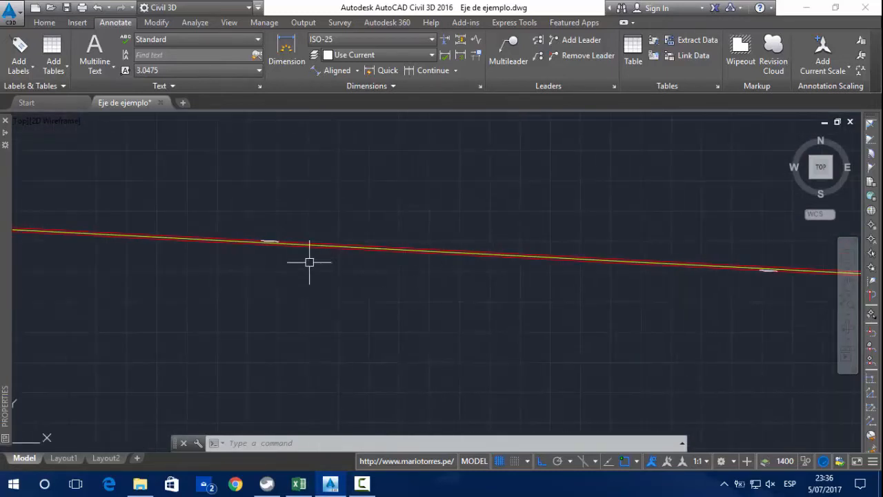
{"action": "middle_click_drag", "start_coordinate": [268, 244], "coordinate": [276, 186]}
{"action": "scroll", "coordinate": [277, 186], "scroll_direction": "up", "scroll_amount": 7}
{"action": "scroll", "coordinate": [276, 186], "scroll_direction": "up", "scroll_amount": 6}
{"action": "middle_click_drag", "start_coordinate": [293, 219], "coordinate": [297, 286]}
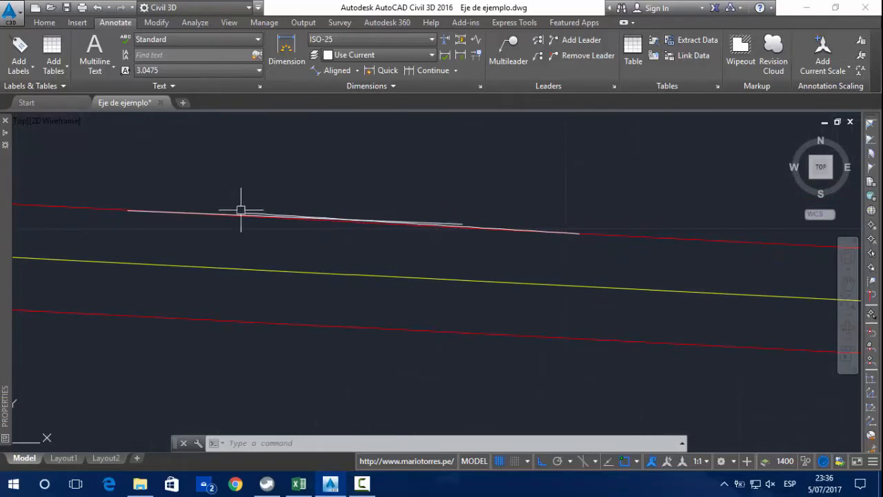
Inspect how the short widening lines overlap along the upper red lane edge
{"action": "scroll", "coordinate": [336, 211], "scroll_direction": "up", "scroll_amount": 2}
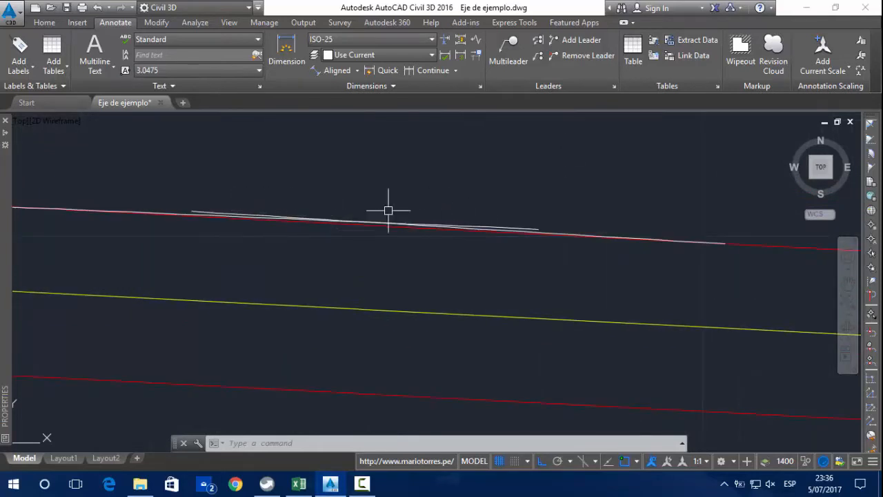
{"action": "scroll", "coordinate": [623, 249], "scroll_direction": "down", "scroll_amount": 3}
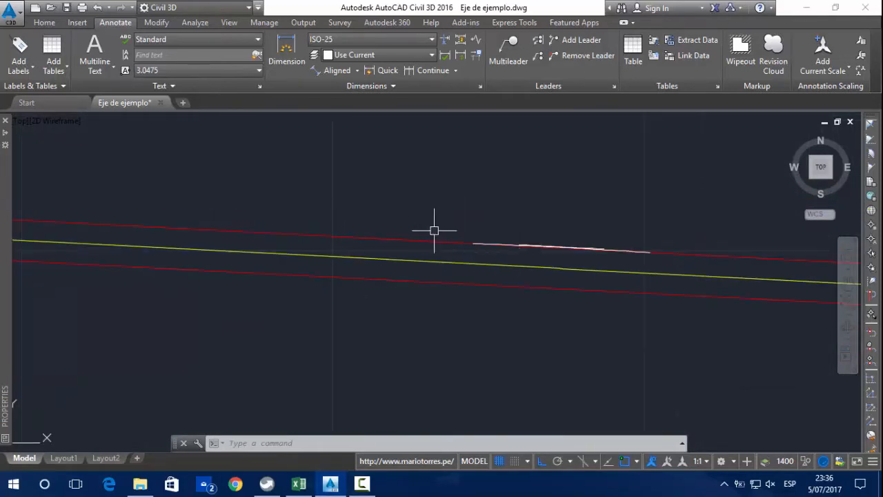
{"action": "scroll", "coordinate": [612, 244], "scroll_direction": "down", "scroll_amount": 2}
{"action": "scroll", "coordinate": [612, 244], "scroll_direction": "down", "scroll_amount": 2}
{"action": "scroll", "coordinate": [114, 255], "scroll_direction": "up", "scroll_amount": 4}
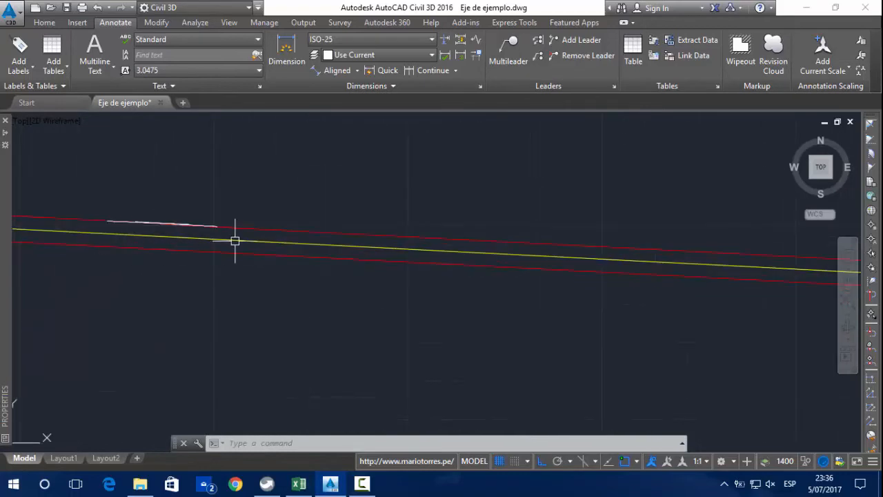
{"action": "scroll", "coordinate": [152, 222], "scroll_direction": "up", "scroll_amount": 4}
{"action": "middle_click_drag", "start_coordinate": [182, 223], "coordinate": [415, 248]}
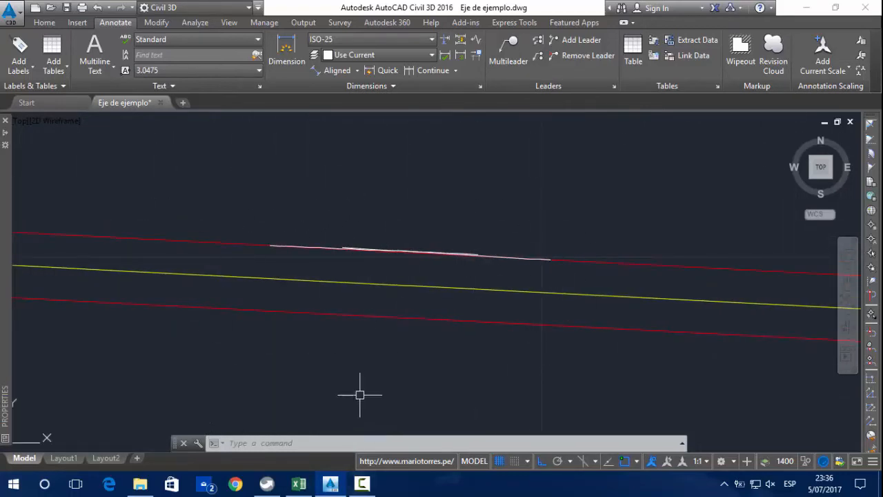
Switch to Excel and examine the SOBREANCHO (CALCULADO) formula for curve 1 and the values down column Z of the Datos sheet
{"action": "key", "text": "alt+Tab"}
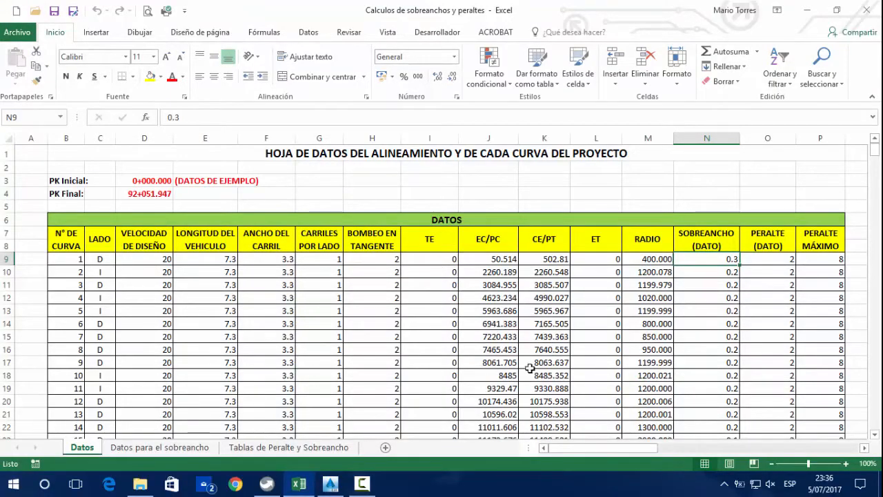
{"action": "left_click_drag", "start_coordinate": [632, 448], "coordinate": [781, 449]}
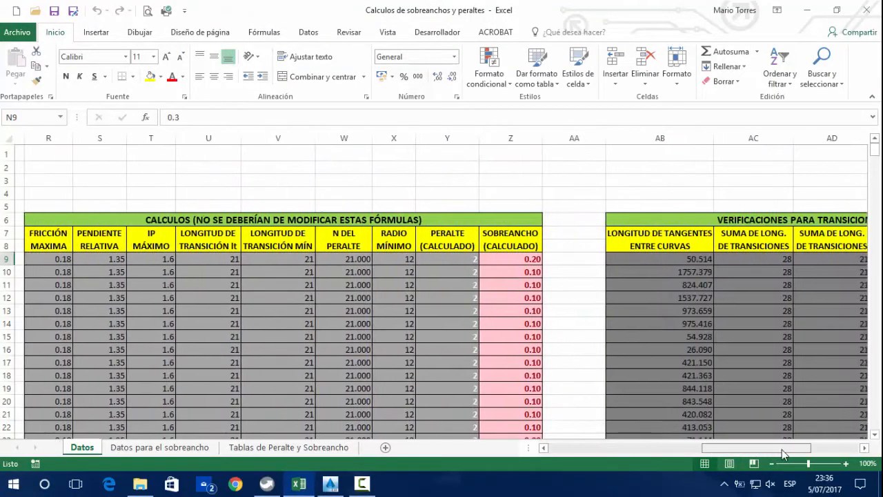
{"action": "left_click", "coordinate": [508, 265]}
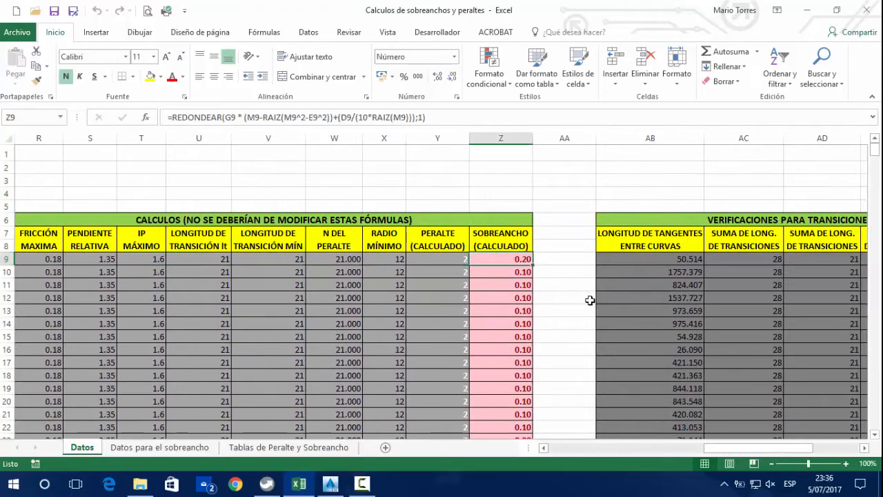
{"action": "scroll", "coordinate": [589, 300], "scroll_direction": "down", "scroll_amount": 3}
{"action": "scroll", "coordinate": [589, 294], "scroll_direction": "down", "scroll_amount": 8}
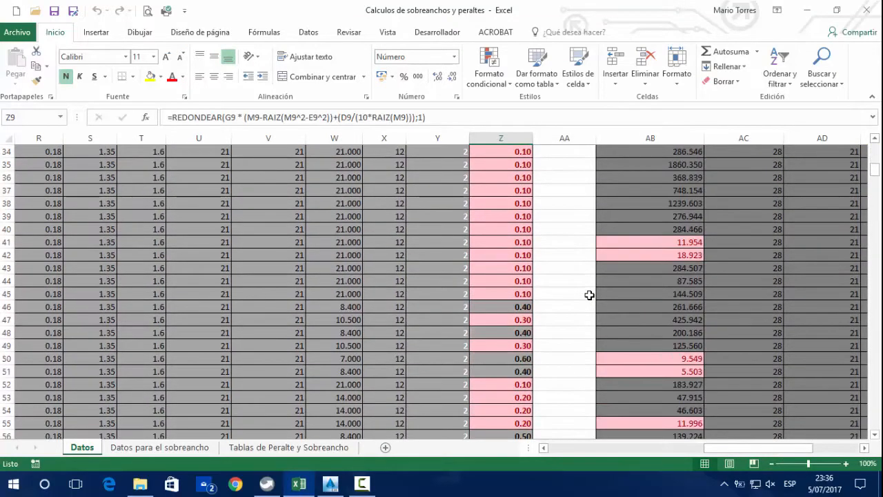
{"action": "scroll", "coordinate": [531, 295], "scroll_direction": "down", "scroll_amount": 9}
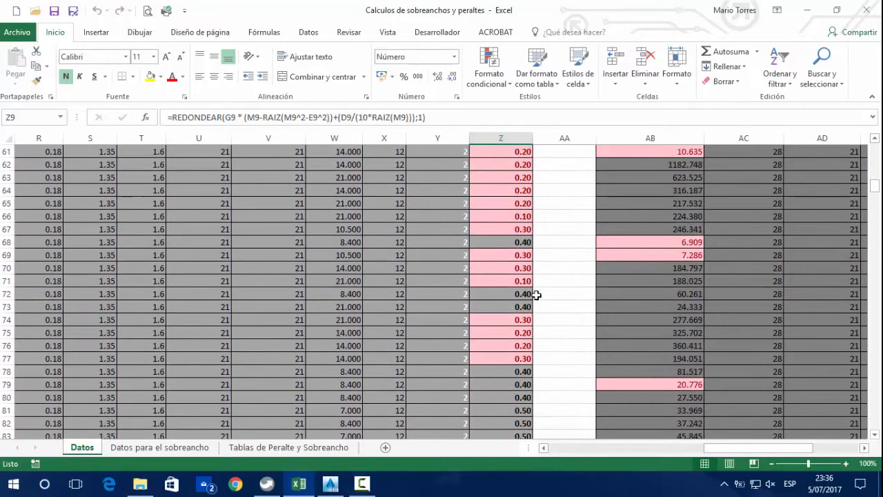
{"action": "scroll", "coordinate": [537, 295], "scroll_direction": "up", "scroll_amount": 4}
{"action": "scroll", "coordinate": [537, 295], "scroll_direction": "up", "scroll_amount": 16}
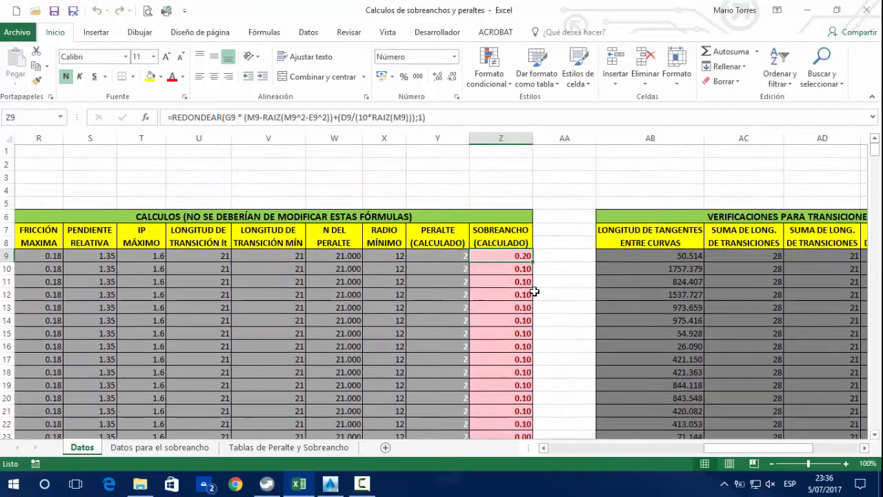
Check the calculated widening in cells Z46, Z48, Z50, Z51 and Z52 of the Datos sheet
{"action": "scroll", "coordinate": [528, 335], "scroll_direction": "down", "scroll_amount": 15}
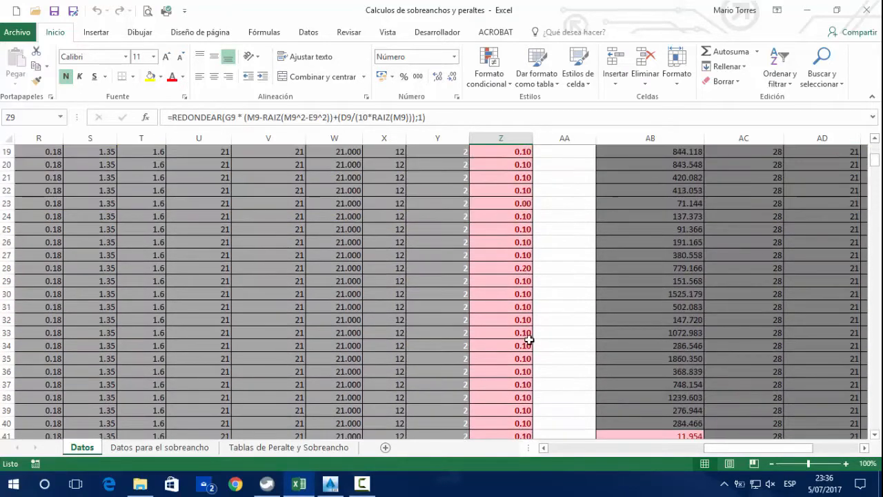
{"action": "left_click", "coordinate": [523, 153]}
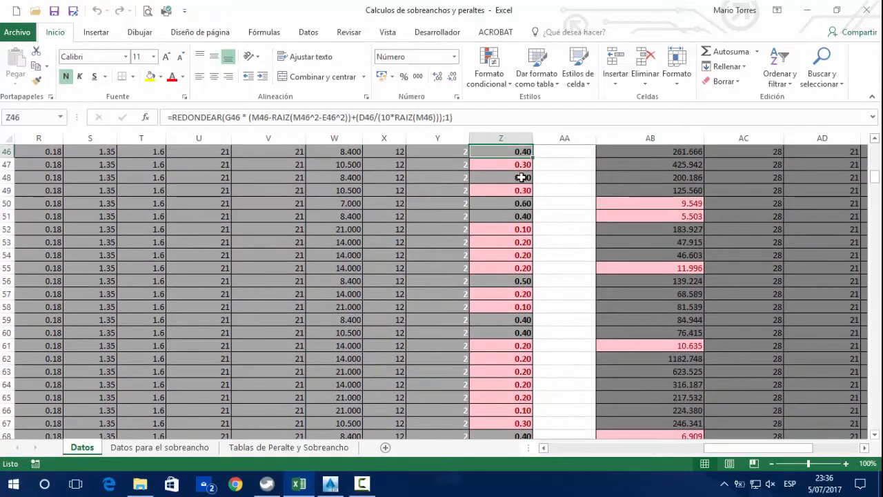
{"action": "left_click", "coordinate": [522, 177]}
{"action": "left_click", "coordinate": [523, 204]}
{"action": "left_click", "coordinate": [519, 216]}
{"action": "left_click", "coordinate": [522, 230]}
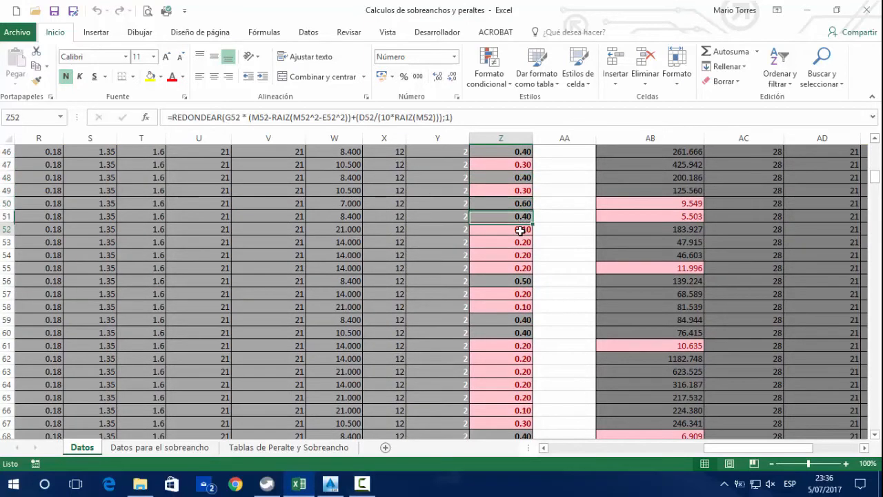
Compare the calculated widenings of the curves beyond row 52 with those of the first curves
{"action": "scroll", "coordinate": [508, 274], "scroll_direction": "down", "scroll_amount": 1}
{"action": "scroll", "coordinate": [508, 275], "scroll_direction": "down", "scroll_amount": 1}
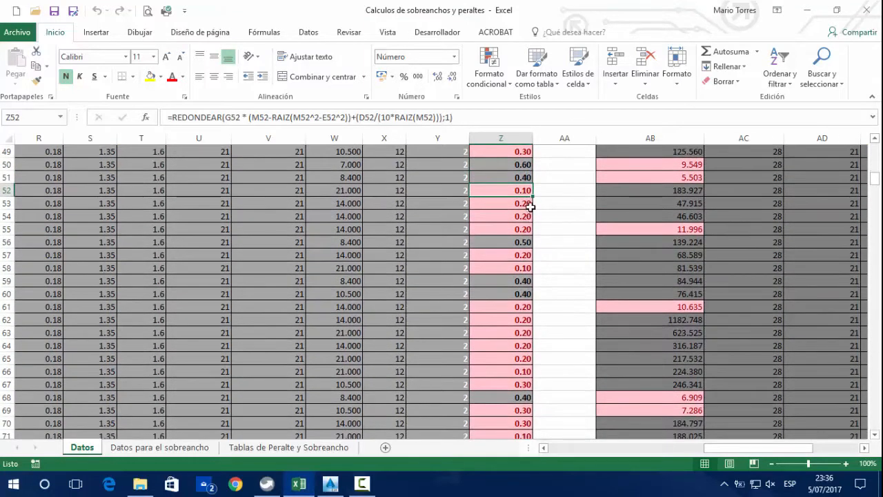
{"action": "scroll", "coordinate": [545, 352], "scroll_direction": "down", "scroll_amount": 8}
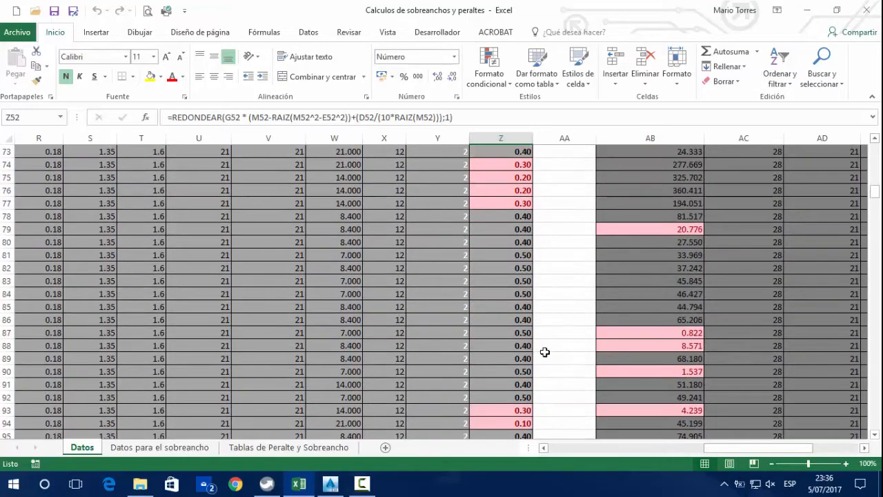
{"action": "scroll", "coordinate": [544, 352], "scroll_direction": "up", "scroll_amount": 3}
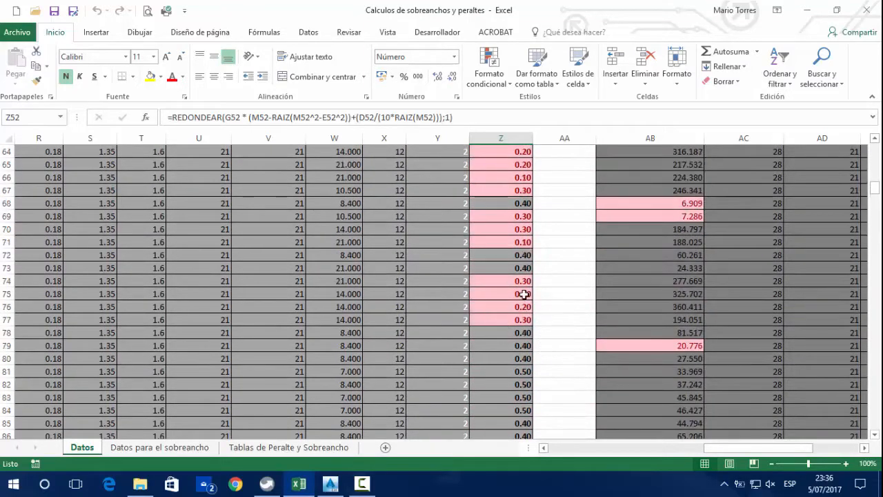
{"action": "scroll", "coordinate": [525, 294], "scroll_direction": "up", "scroll_amount": 20}
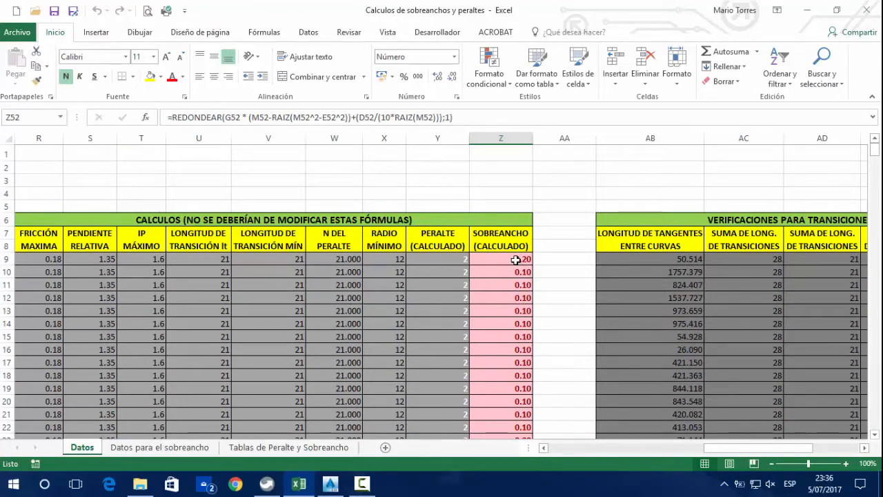
{"action": "scroll", "coordinate": [516, 331], "scroll_direction": "down", "scroll_amount": 19}
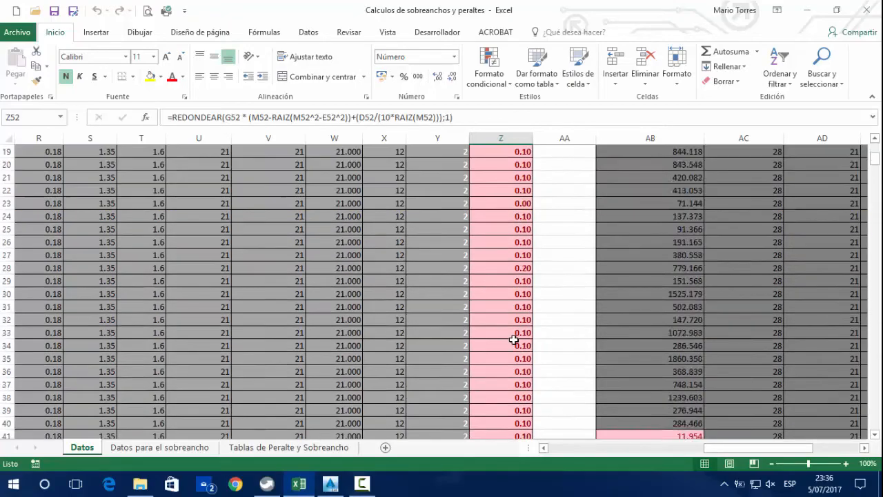
Return to Civil 3D and follow the road to the next long curve, examining the widening along its upper lane edge
{"action": "left_click", "coordinate": [814, 7]}
{"action": "scroll", "coordinate": [548, 282], "scroll_direction": "down", "scroll_amount": 12}
{"action": "middle_click_drag", "start_coordinate": [548, 282], "coordinate": [245, 233]}
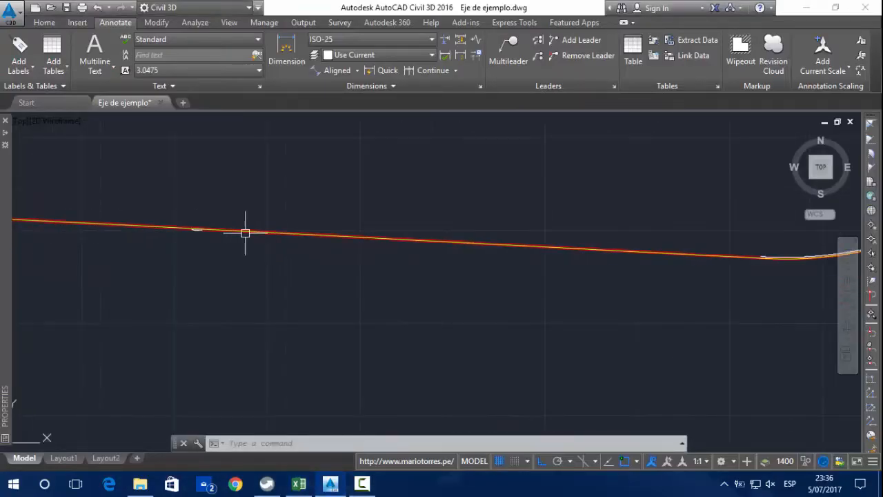
{"action": "scroll", "coordinate": [185, 227], "scroll_direction": "up", "scroll_amount": 7}
{"action": "scroll", "coordinate": [280, 240], "scroll_direction": "down", "scroll_amount": 5}
{"action": "middle_click_drag", "start_coordinate": [506, 265], "coordinate": [93, 271]}
{"action": "mouse_move", "coordinate": [725, 289]}
{"action": "middle_mouse_down"}
{"action": "mouse_move", "coordinate": [458, 289]}
{"action": "mouse_move", "coordinate": [63, 190]}
{"action": "middle_mouse_up"}
{"action": "scroll", "coordinate": [654, 218], "scroll_direction": "up", "scroll_amount": 7}
{"action": "scroll", "coordinate": [466, 204], "scroll_direction": "down", "scroll_amount": 4}
{"action": "middle_click_drag", "start_coordinate": [497, 194], "coordinate": [45, 289]}
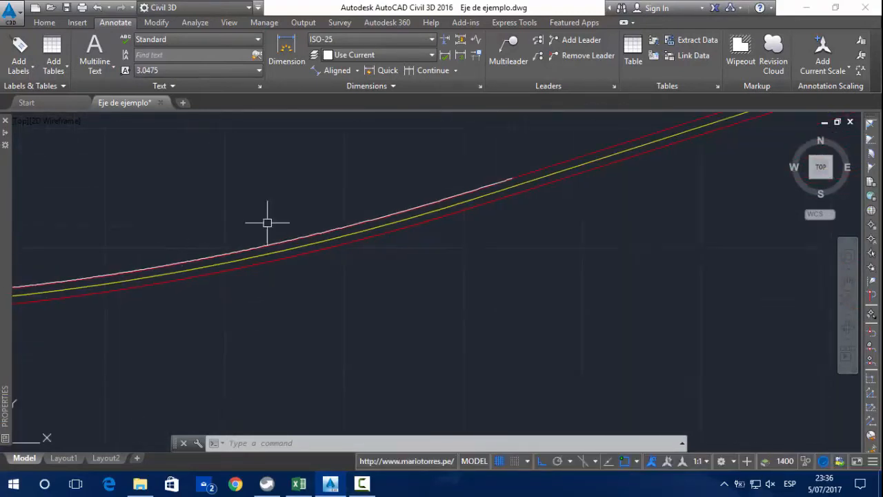
Examine the widening lines on the lower lane edge of the two neighbouring crest curves that follow
{"action": "middle_click_drag", "start_coordinate": [569, 170], "coordinate": [96, 294]}
{"action": "scroll", "coordinate": [455, 266], "scroll_direction": "down", "scroll_amount": 8}
{"action": "middle_click_drag", "start_coordinate": [563, 269], "coordinate": [353, 316]}
{"action": "scroll", "coordinate": [376, 261], "scroll_direction": "up", "scroll_amount": 8}
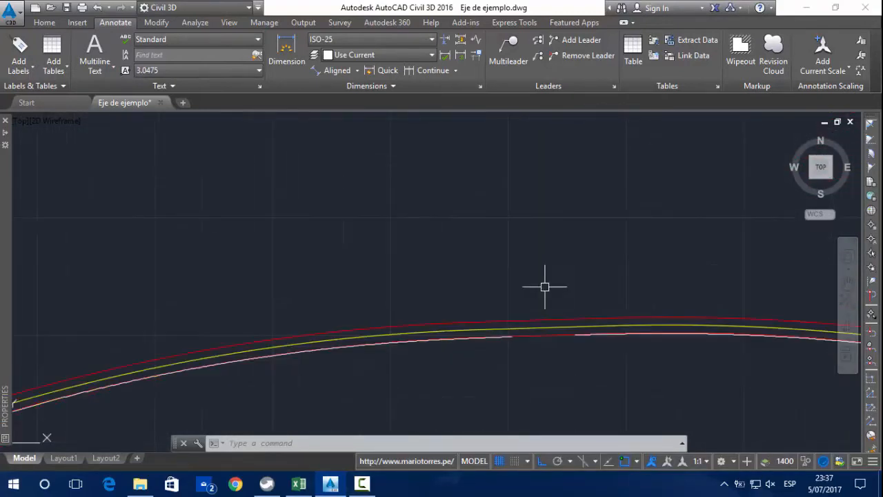
{"action": "middle_click_drag", "start_coordinate": [363, 362], "coordinate": [136, 317]}
{"action": "scroll", "coordinate": [136, 317], "scroll_direction": "up", "scroll_amount": 2}
{"action": "middle_click_drag", "start_coordinate": [584, 321], "coordinate": [4, 331]}
{"action": "scroll", "coordinate": [424, 319], "scroll_direction": "up", "scroll_amount": 2}
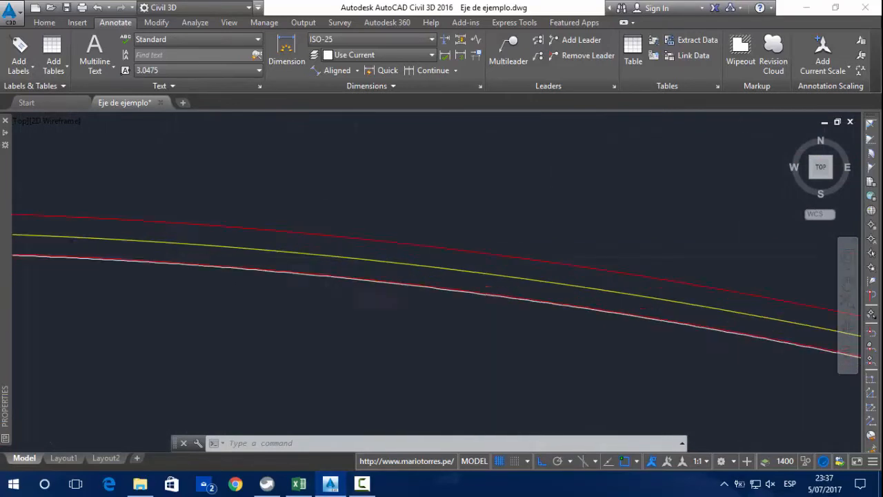
Follow the descending stretch of road and inspect the widening on the inner edge of the valley curve
{"action": "scroll", "coordinate": [282, 214], "scroll_direction": "down", "scroll_amount": 10}
{"action": "middle_click_drag", "start_coordinate": [522, 297], "coordinate": [246, 141]}
{"action": "middle_click_drag", "start_coordinate": [645, 358], "coordinate": [172, 144]}
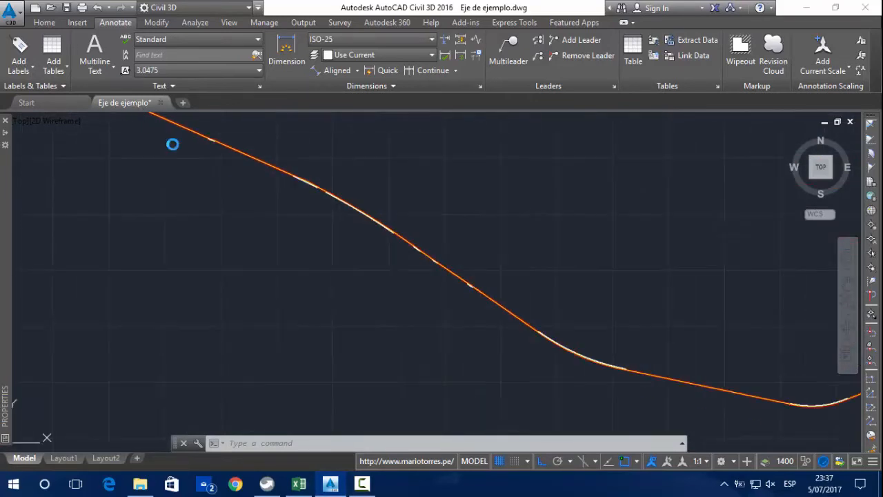
{"action": "scroll", "coordinate": [173, 145], "scroll_direction": "down", "scroll_amount": 6}
{"action": "scroll", "coordinate": [372, 211], "scroll_direction": "up", "scroll_amount": 8}
{"action": "scroll", "coordinate": [116, 172], "scroll_direction": "up", "scroll_amount": 6}
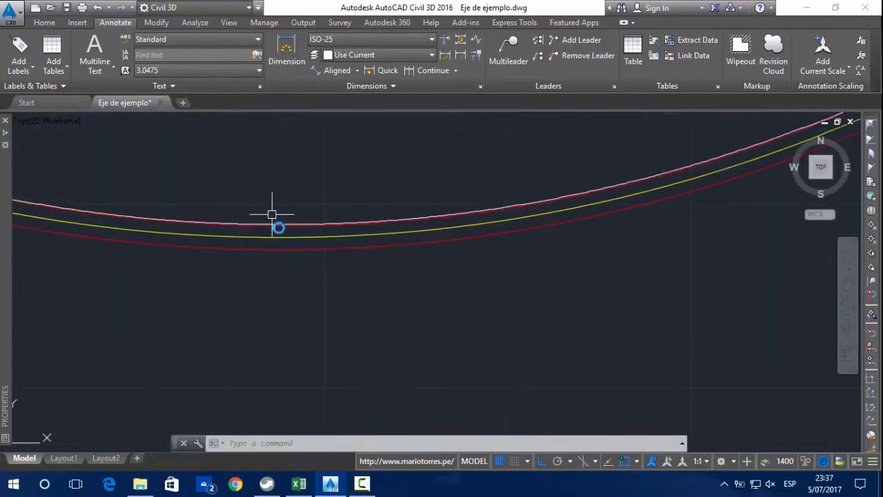
Follow the road up to the northeast and inspect the widening on the inner side of the rising curve
{"action": "scroll", "coordinate": [362, 246], "scroll_direction": "down", "scroll_amount": 10}
{"action": "middle_click_drag", "start_coordinate": [483, 205], "coordinate": [150, 357]}
{"action": "scroll", "coordinate": [317, 208], "scroll_direction": "up", "scroll_amount": 6}
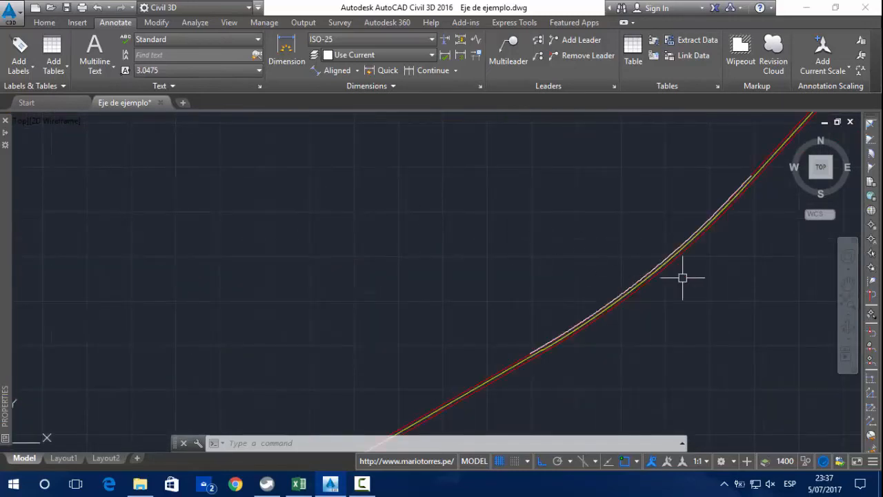
{"action": "scroll", "coordinate": [709, 273], "scroll_direction": "up", "scroll_amount": 5}
{"action": "scroll", "coordinate": [605, 274], "scroll_direction": "down", "scroll_amount": 8}
{"action": "middle_click_drag", "start_coordinate": [548, 271], "coordinate": [346, 329]}
{"action": "scroll", "coordinate": [352, 326], "scroll_direction": "down", "scroll_amount": 8}
{"action": "middle_click_drag", "start_coordinate": [473, 266], "coordinate": [400, 307]}
{"action": "scroll", "coordinate": [403, 274], "scroll_direction": "up", "scroll_amount": 8}
Check the widenings on the next curves along the ascent, and review the winding stretch ahead in overview
{"action": "scroll", "coordinate": [370, 240], "scroll_direction": "up", "scroll_amount": 4}
{"action": "middle_click_drag", "start_coordinate": [369, 236], "coordinate": [329, 198]}
{"action": "scroll", "coordinate": [329, 209], "scroll_direction": "up", "scroll_amount": 5}
{"action": "scroll", "coordinate": [308, 235], "scroll_direction": "down", "scroll_amount": 7}
{"action": "mouse_move", "coordinate": [307, 235]}
{"action": "middle_mouse_down"}
{"action": "mouse_move", "coordinate": [67, 334]}
{"action": "mouse_move", "coordinate": [74, 399]}
{"action": "middle_mouse_up"}
{"action": "scroll", "coordinate": [521, 222], "scroll_direction": "up", "scroll_amount": 8}
{"action": "scroll", "coordinate": [519, 221], "scroll_direction": "down", "scroll_amount": 10}
{"action": "middle_click_drag", "start_coordinate": [520, 221], "coordinate": [409, 281]}
{"action": "scroll", "coordinate": [510, 273], "scroll_direction": "down", "scroll_amount": 4}
{"action": "middle_click_drag", "start_coordinate": [510, 273], "coordinate": [414, 263]}
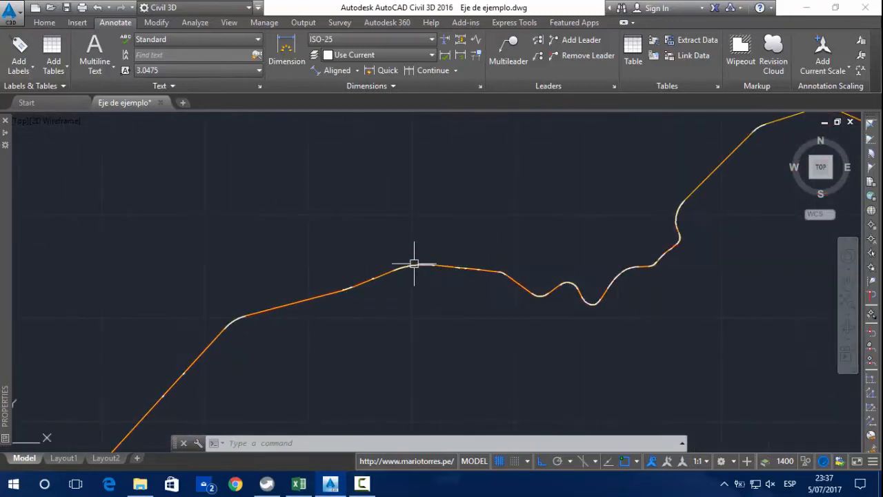
Examine the widenings from the crest curve, past the short pieces on the straight, to the bend before the descent
{"action": "scroll", "coordinate": [415, 264], "scroll_direction": "up", "scroll_amount": 12}
{"action": "scroll", "coordinate": [514, 279], "scroll_direction": "down", "scroll_amount": 6}
{"action": "middle_click_drag", "start_coordinate": [514, 280], "coordinate": [177, 255]}
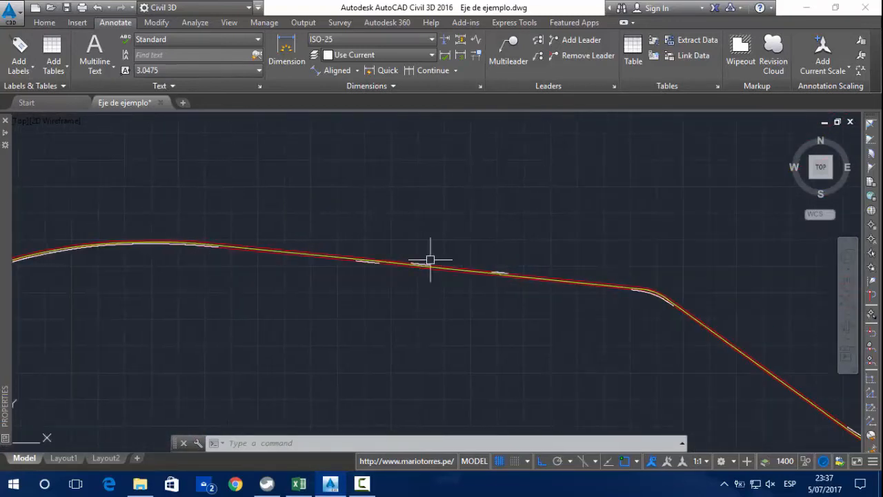
{"action": "scroll", "coordinate": [428, 266], "scroll_direction": "up", "scroll_amount": 6}
{"action": "scroll", "coordinate": [536, 286], "scroll_direction": "down", "scroll_amount": 6}
{"action": "middle_click_drag", "start_coordinate": [536, 285], "coordinate": [123, 158]}
{"action": "scroll", "coordinate": [295, 201], "scroll_direction": "up", "scroll_amount": 7}
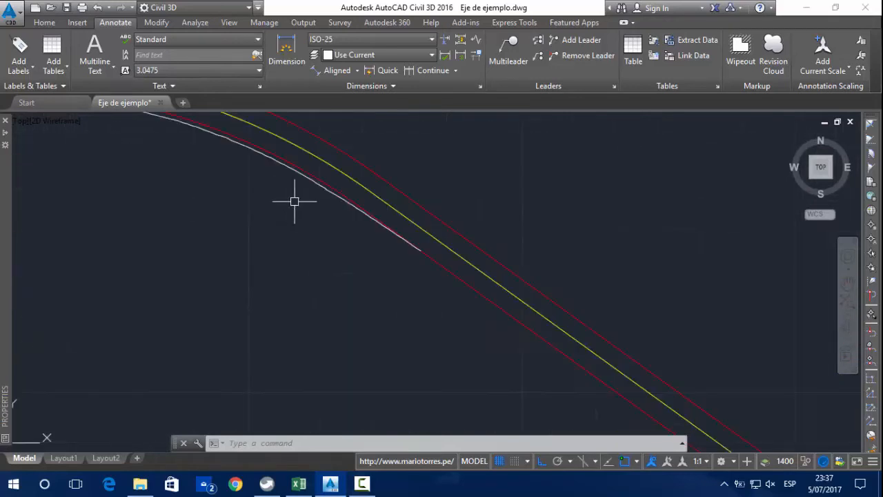
Inspect the wider widening lines on the inner edges of the tight valley curve and the crest curve after it
{"action": "scroll", "coordinate": [345, 220], "scroll_direction": "down", "scroll_amount": 7}
{"action": "middle_click_drag", "start_coordinate": [487, 294], "coordinate": [222, 128]}
{"action": "scroll", "coordinate": [431, 279], "scroll_direction": "up", "scroll_amount": 7}
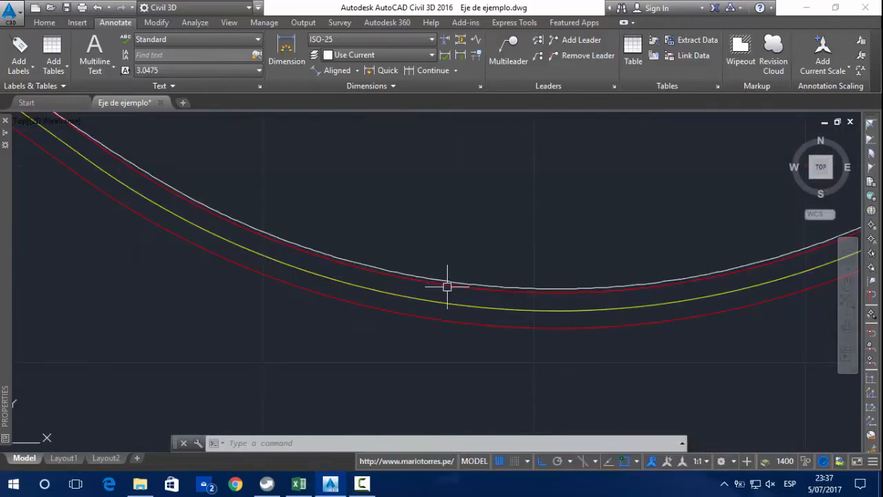
{"action": "scroll", "coordinate": [407, 298], "scroll_direction": "down", "scroll_amount": 5}
{"action": "scroll", "coordinate": [386, 292], "scroll_direction": "down", "scroll_amount": 3}
{"action": "middle_click_drag", "start_coordinate": [436, 284], "coordinate": [161, 331]}
{"action": "scroll", "coordinate": [397, 229], "scroll_direction": "up", "scroll_amount": 8}
{"action": "middle_click_drag", "start_coordinate": [374, 232], "coordinate": [236, 325]}
{"action": "middle_click_drag", "start_coordinate": [554, 314], "coordinate": [382, 172]}
{"action": "middle_click_drag", "start_coordinate": [496, 254], "coordinate": [713, 346]}
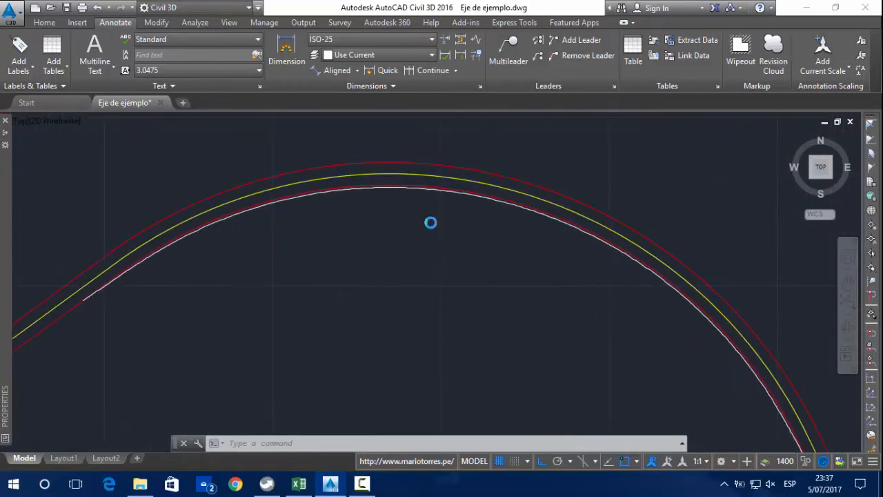
Inspect the next valley curve where the transitions of adjacent widening lines overlap and cross the red lane edge
{"action": "scroll", "coordinate": [429, 222], "scroll_direction": "down", "scroll_amount": 7}
{"action": "middle_click_drag", "start_coordinate": [614, 289], "coordinate": [353, 283]}
{"action": "scroll", "coordinate": [316, 334], "scroll_direction": "up", "scroll_amount": 8}
{"action": "middle_click_drag", "start_coordinate": [313, 334], "coordinate": [570, 285]}
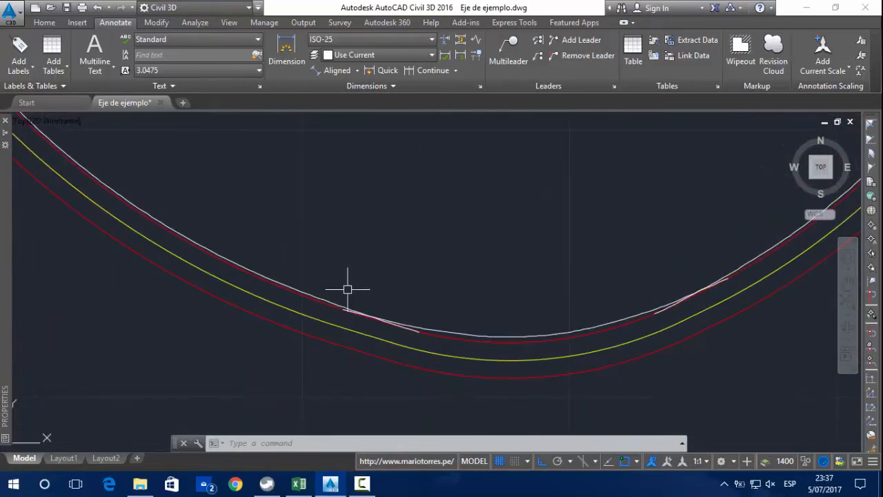
{"action": "scroll", "coordinate": [330, 293], "scroll_direction": "down", "scroll_amount": 2}
{"action": "middle_click_drag", "start_coordinate": [329, 286], "coordinate": [454, 370]}
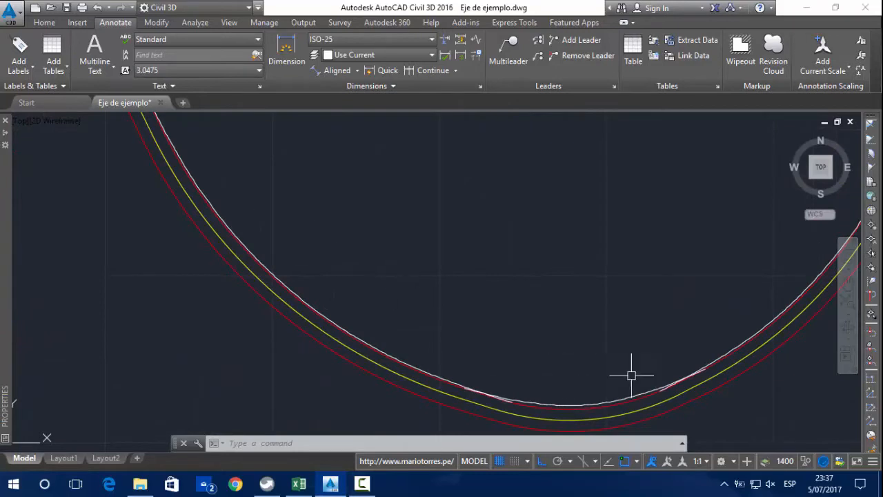
Examine the overlap of the two adjacent transition lines on the inner edge of the valley curve, close up and in overview
{"action": "scroll", "coordinate": [644, 329], "scroll_direction": "down", "scroll_amount": 2}
{"action": "middle_click_drag", "start_coordinate": [644, 329], "coordinate": [605, 320]}
{"action": "scroll", "coordinate": [476, 356], "scroll_direction": "up", "scroll_amount": 5}
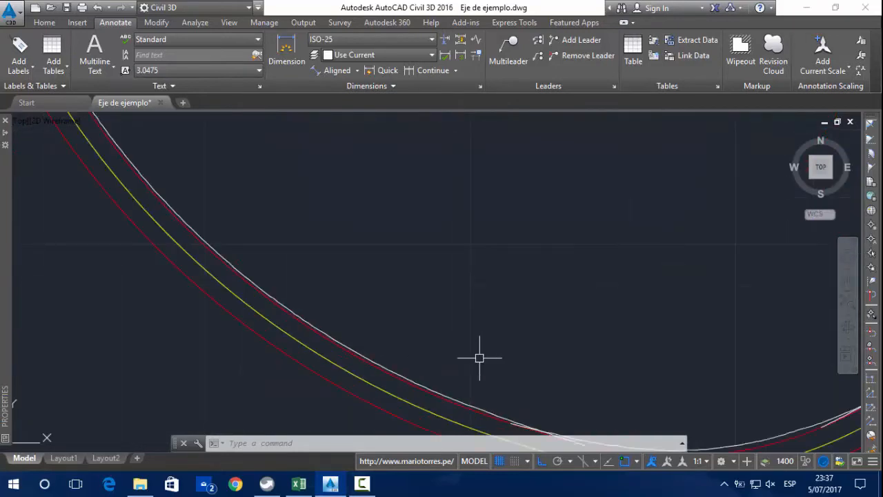
{"action": "scroll", "coordinate": [306, 175], "scroll_direction": "down", "scroll_amount": 5}
{"action": "scroll", "coordinate": [368, 278], "scroll_direction": "up", "scroll_amount": 1}
{"action": "scroll", "coordinate": [349, 261], "scroll_direction": "up", "scroll_amount": 5}
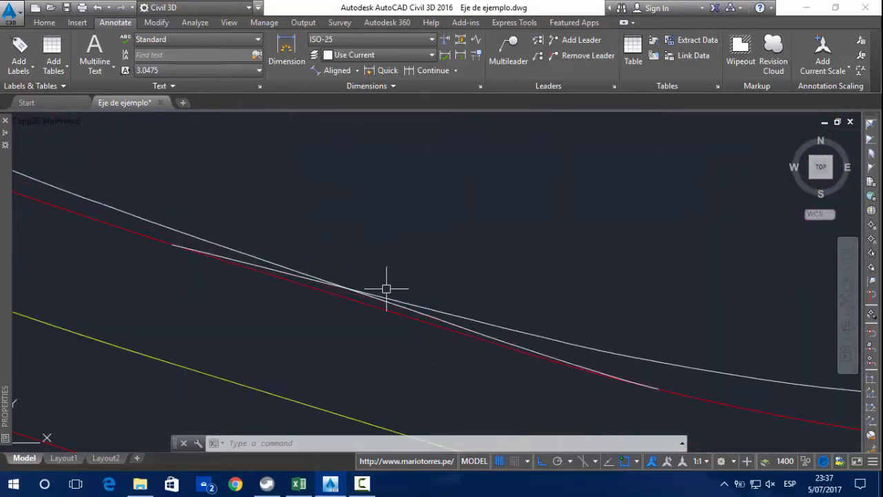
{"action": "scroll", "coordinate": [400, 296], "scroll_direction": "down", "scroll_amount": 2}
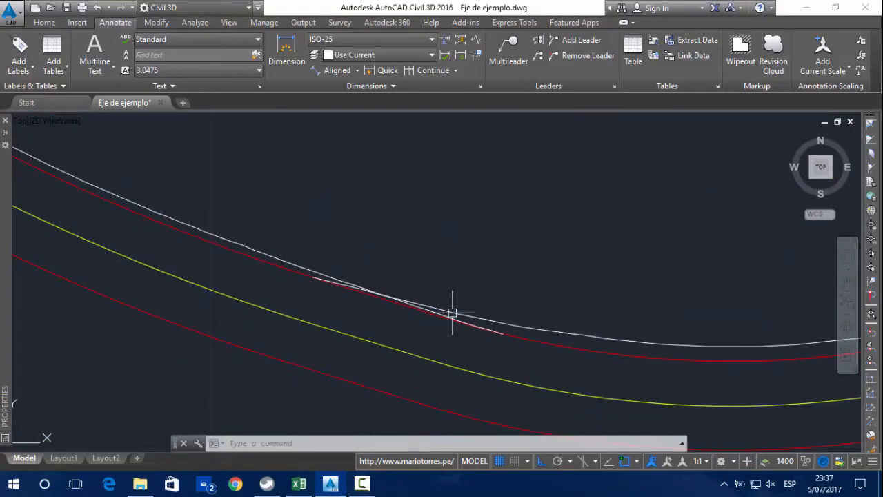
{"action": "scroll", "coordinate": [548, 321], "scroll_direction": "down", "scroll_amount": 2}
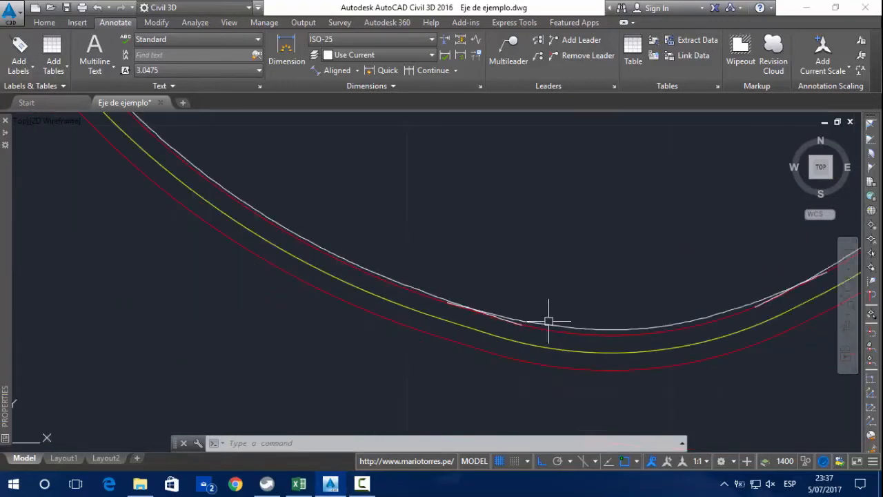
{"action": "middle_click_drag", "start_coordinate": [609, 332], "coordinate": [566, 356]}
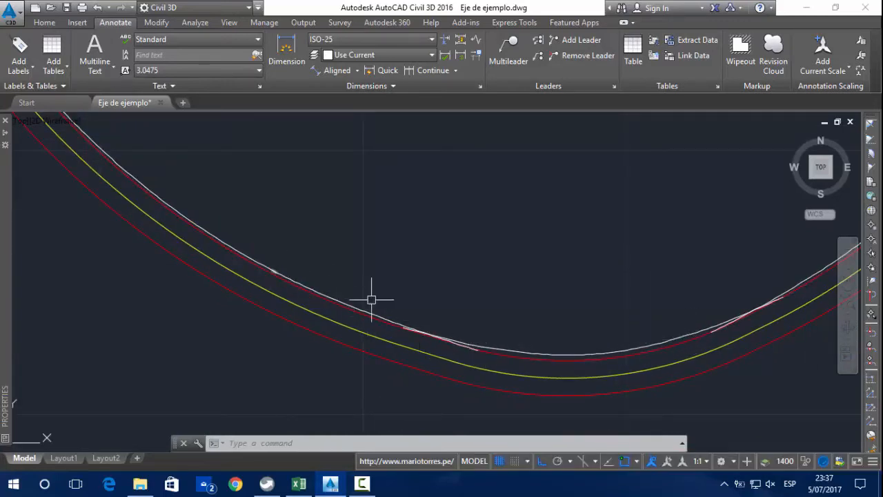
{"action": "scroll", "coordinate": [449, 328], "scroll_direction": "up", "scroll_amount": 2}
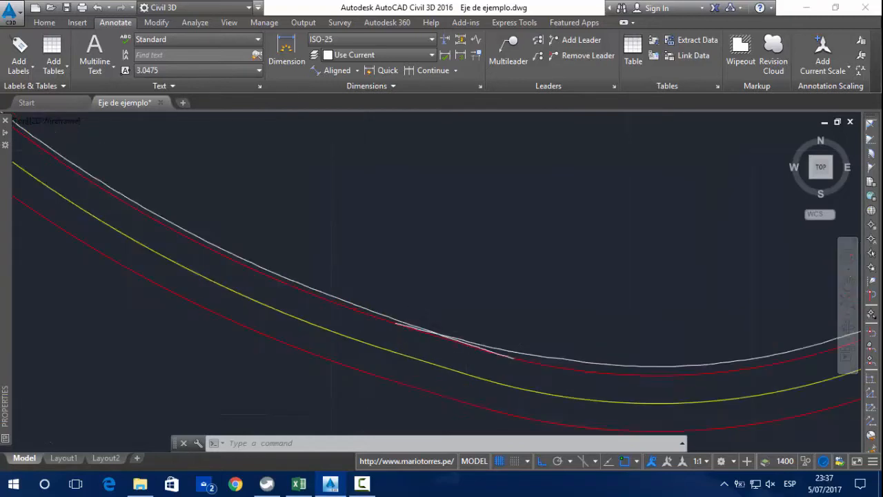
{"action": "scroll", "coordinate": [481, 327], "scroll_direction": "down", "scroll_amount": 3}
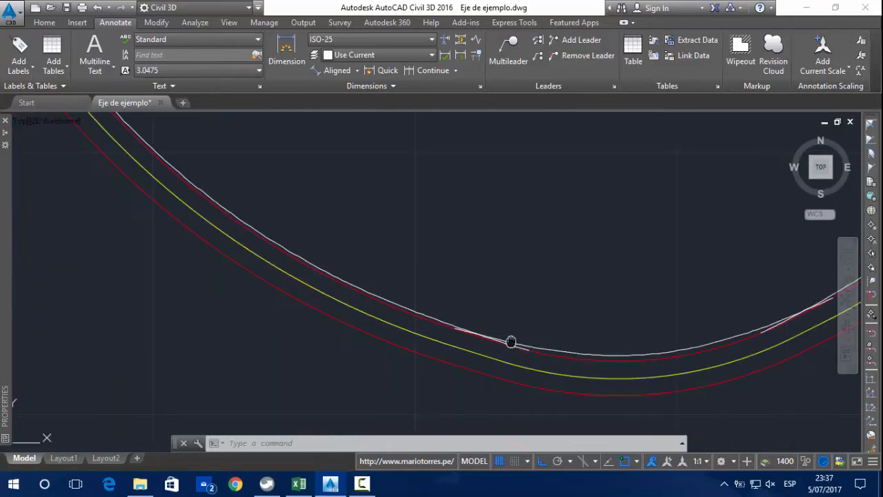
{"action": "scroll", "coordinate": [355, 303], "scroll_direction": "up", "scroll_amount": 3}
Spot-check single pieces of the white widening lines along the valley curve to see whether they are separate segments
{"action": "left_click", "coordinate": [325, 284]}
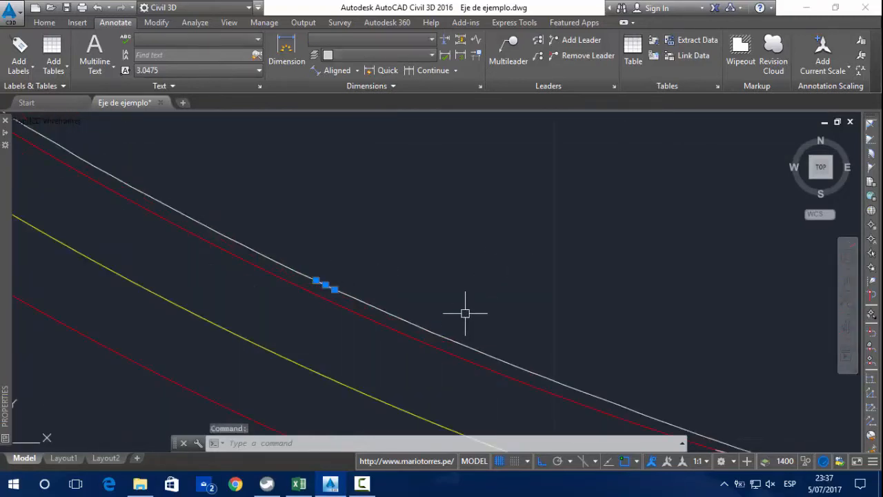
{"action": "key", "text": "Escape"}
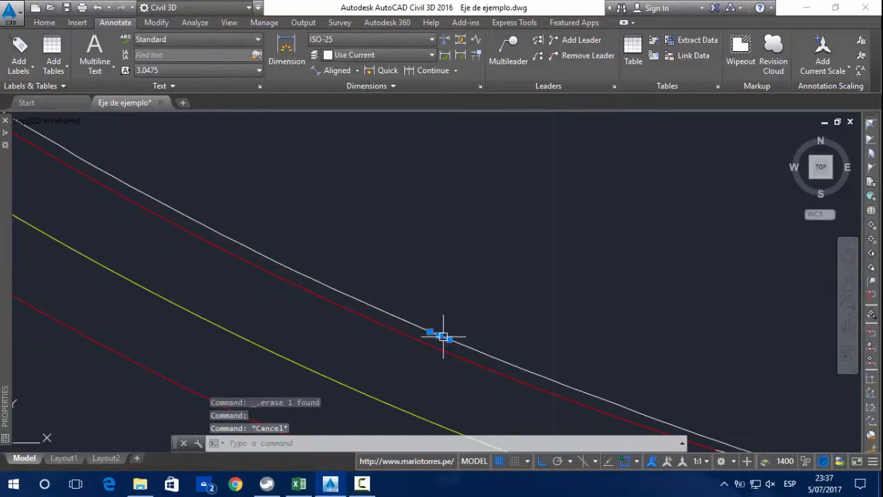
{"action": "scroll", "coordinate": [450, 335], "scroll_direction": "down", "scroll_amount": 2}
{"action": "scroll", "coordinate": [445, 263], "scroll_direction": "up", "scroll_amount": 2}
{"action": "key", "text": "Escape"}
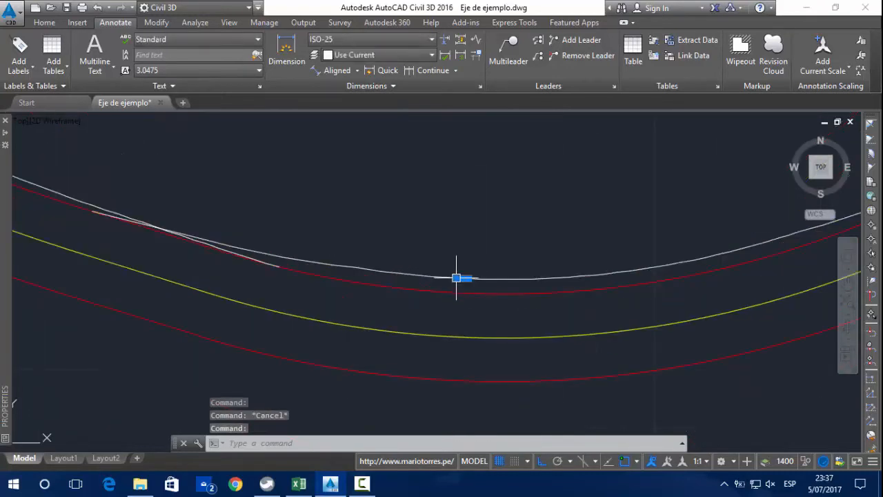
{"action": "scroll", "coordinate": [567, 275], "scroll_direction": "down", "scroll_amount": 1}
{"action": "middle_click_drag", "start_coordinate": [665, 255], "coordinate": [497, 283]}
{"action": "left_click", "coordinate": [511, 282]}
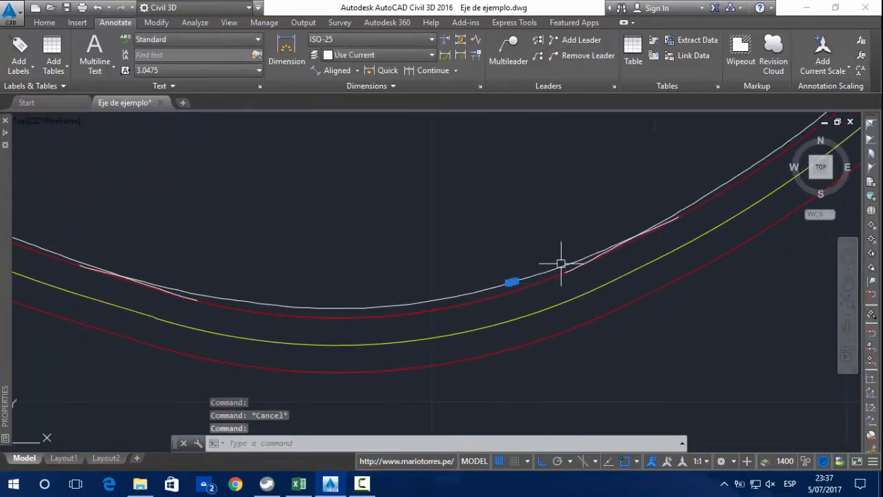
{"action": "key", "text": "Escape"}
{"action": "scroll", "coordinate": [544, 252], "scroll_direction": "down", "scroll_amount": 2}
{"action": "middle_click_drag", "start_coordinate": [581, 233], "coordinate": [416, 287]}
{"action": "scroll", "coordinate": [476, 276], "scroll_direction": "down", "scroll_amount": 5}
{"action": "middle_click_drag", "start_coordinate": [515, 266], "coordinate": [455, 317]}
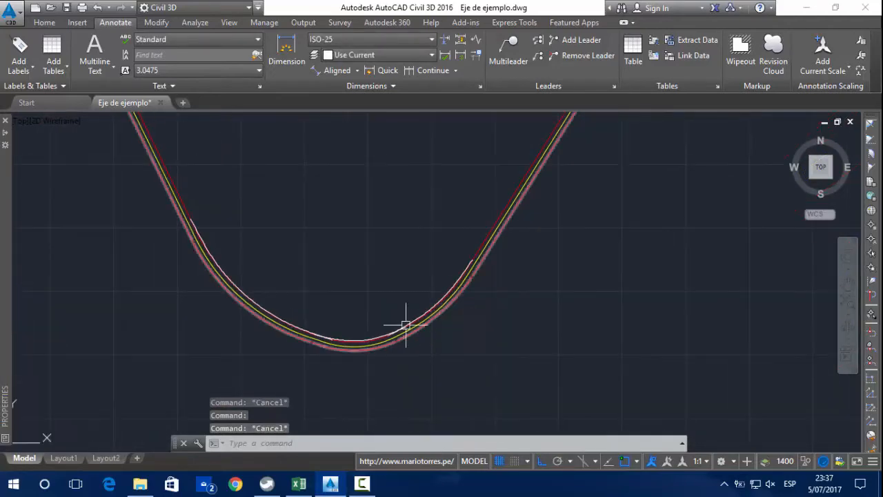
Use SSX with a white widening segment as the sample to select all matching lines on layer 0
{"action": "scroll", "coordinate": [383, 335], "scroll_direction": "up", "scroll_amount": 5}
{"action": "middle_click_drag", "start_coordinate": [386, 336], "coordinate": [800, 335]}
{"action": "scroll", "coordinate": [407, 276], "scroll_direction": "down", "scroll_amount": 3}
{"action": "scroll", "coordinate": [543, 301], "scroll_direction": "up", "scroll_amount": 3}
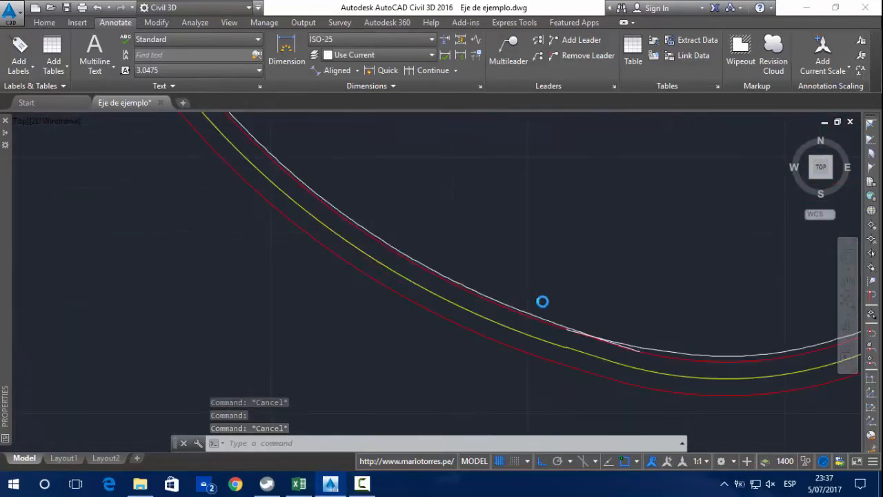
{"action": "scroll", "coordinate": [414, 220], "scroll_direction": "up", "scroll_amount": 2}
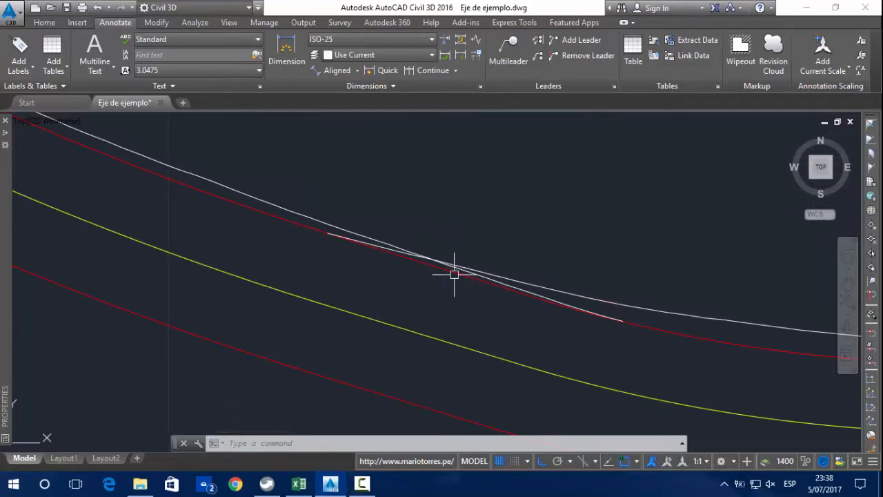
{"action": "type", "text": "ssx"}
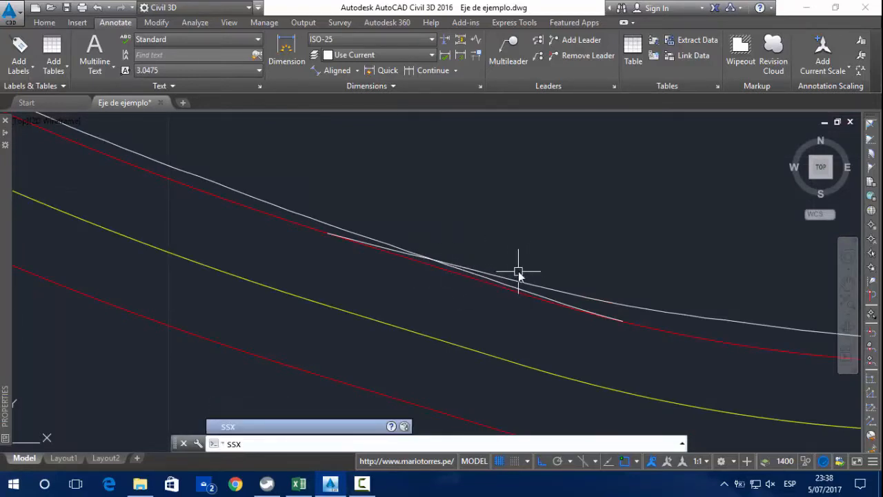
{"action": "key", "text": "Return"}
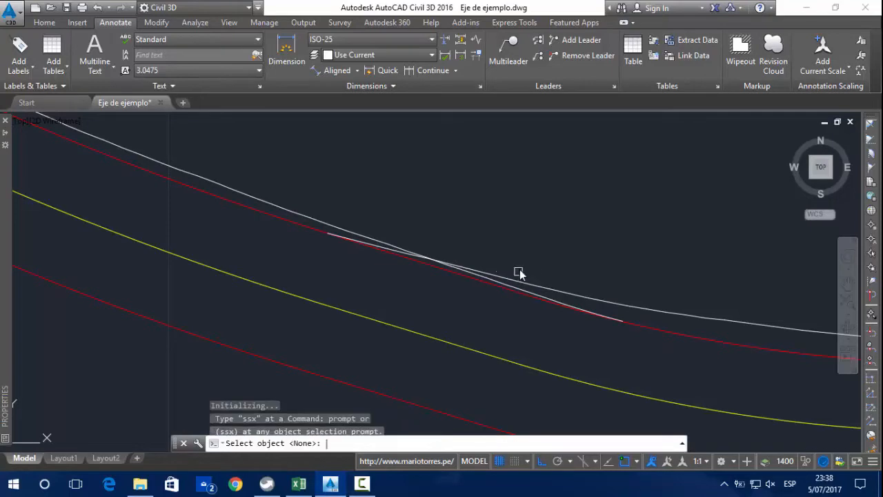
{"action": "scroll", "coordinate": [298, 219], "scroll_direction": "up", "scroll_amount": 1}
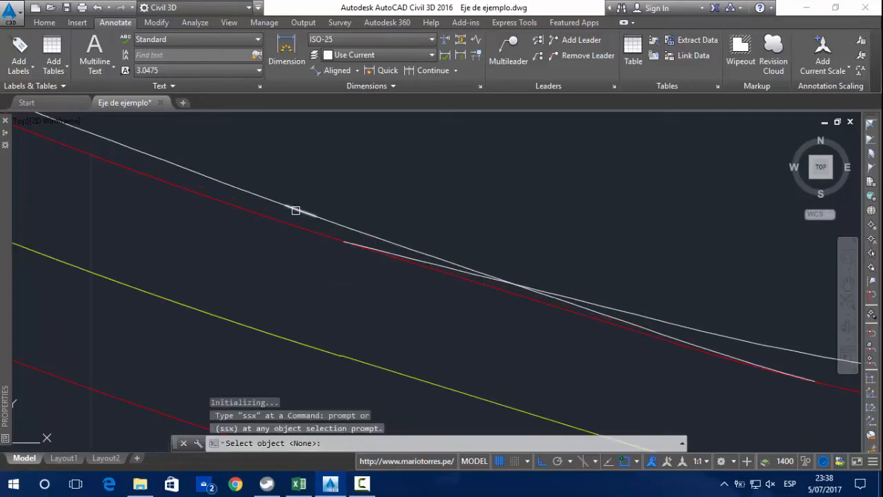
{"action": "left_click", "coordinate": [295, 210]}
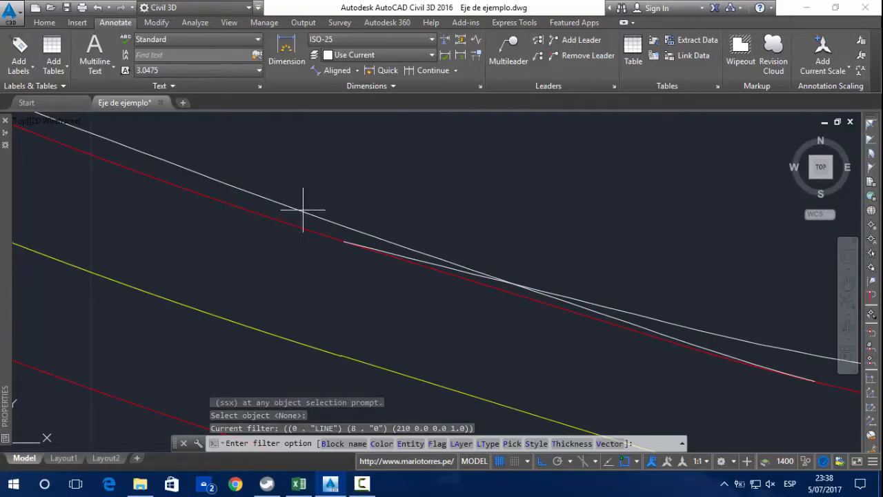
{"action": "key", "text": "Return"}
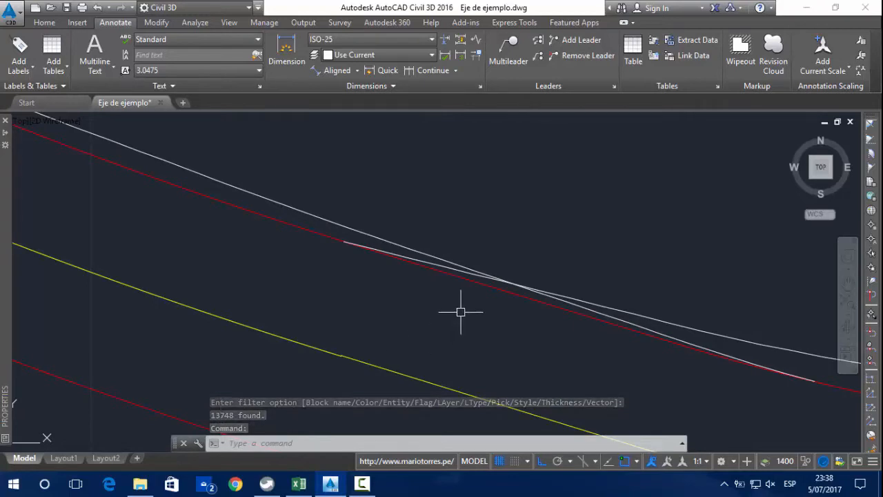
Run PEDIT in Multiple mode on the previous selection and convert the lines to polylines, disregarding draw order
{"action": "type", "text": "pe"}
{"action": "key", "text": "Return"}
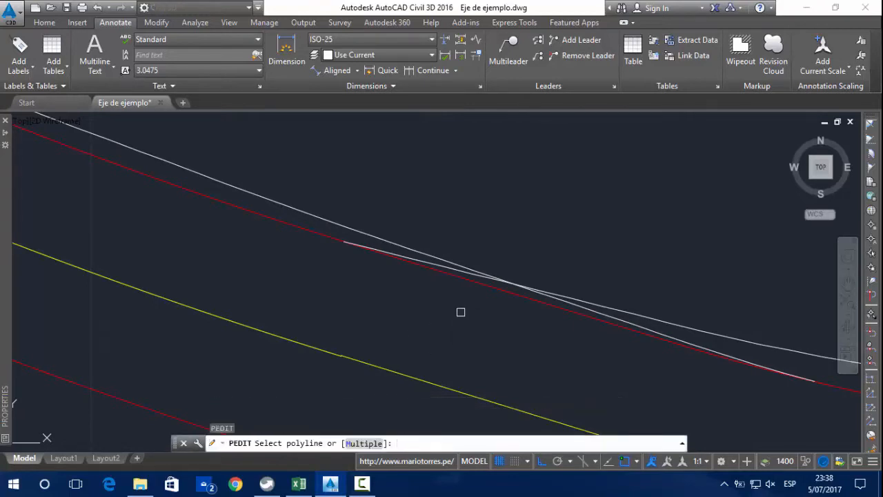
{"action": "type", "text": "m"}
{"action": "key", "text": "Return"}
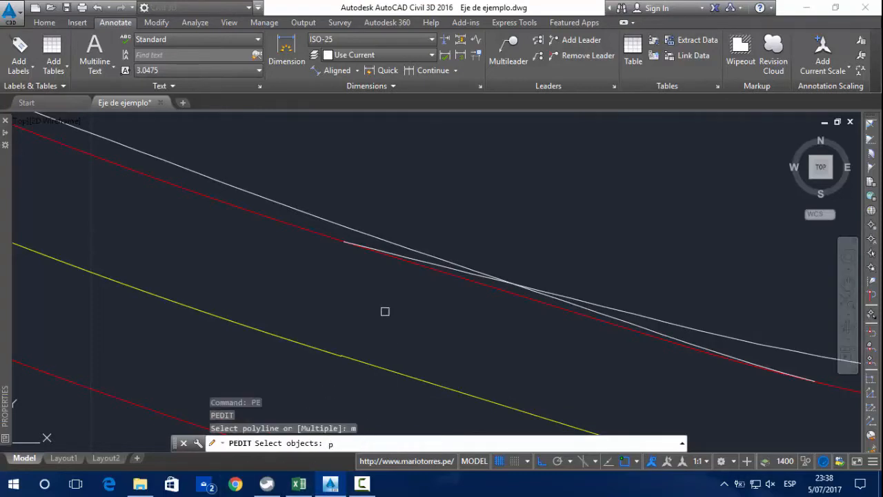
{"action": "type", "text": "p"}
{"action": "key", "text": "Return"}
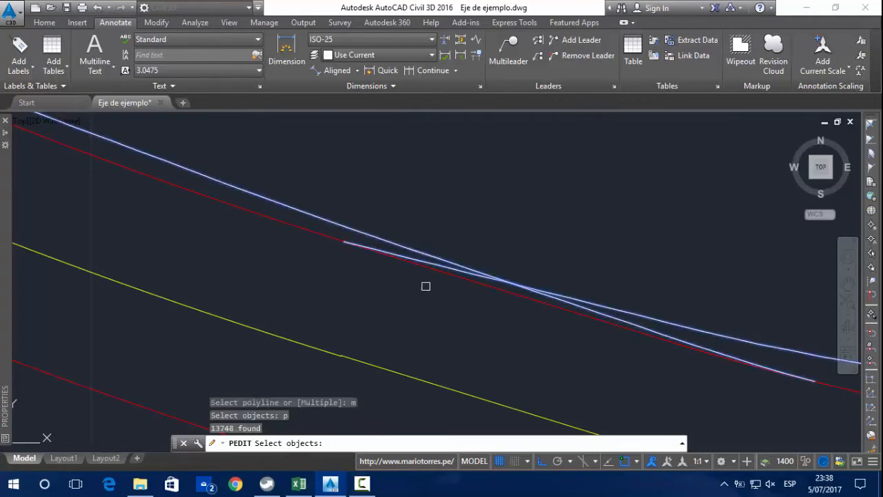
{"action": "key", "text": "Return"}
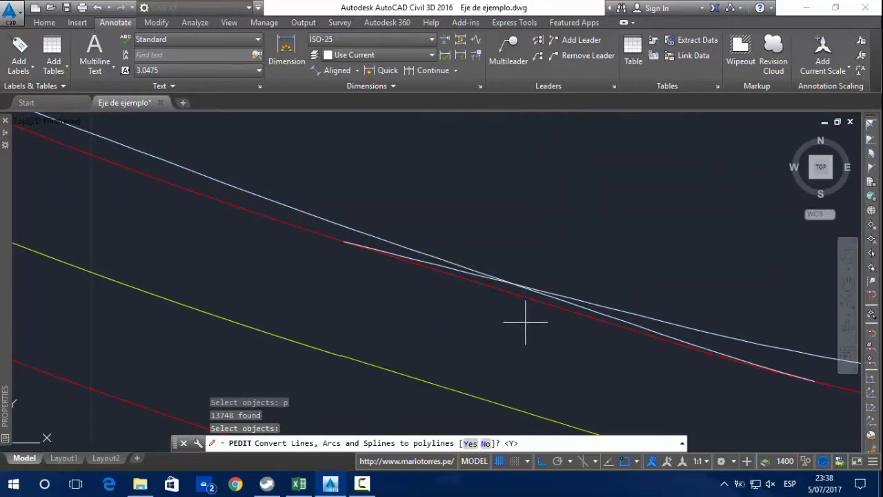
{"action": "key", "text": "Return"}
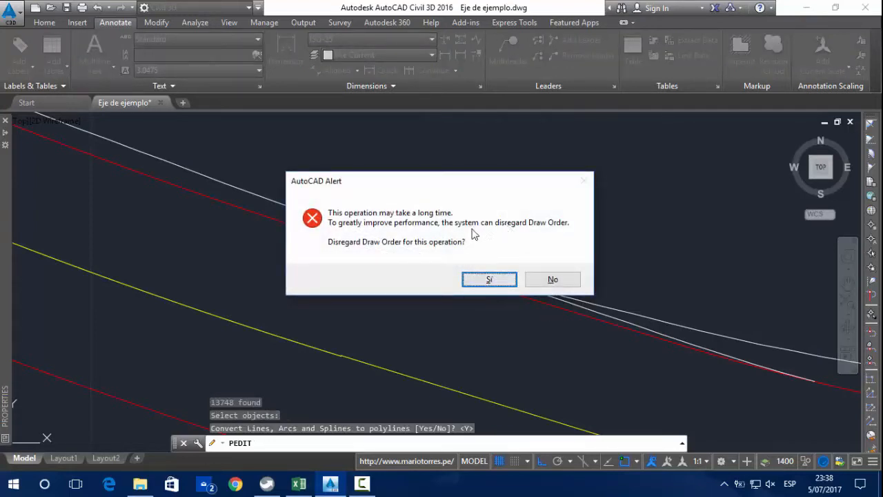
{"action": "left_click", "coordinate": [486, 280]}
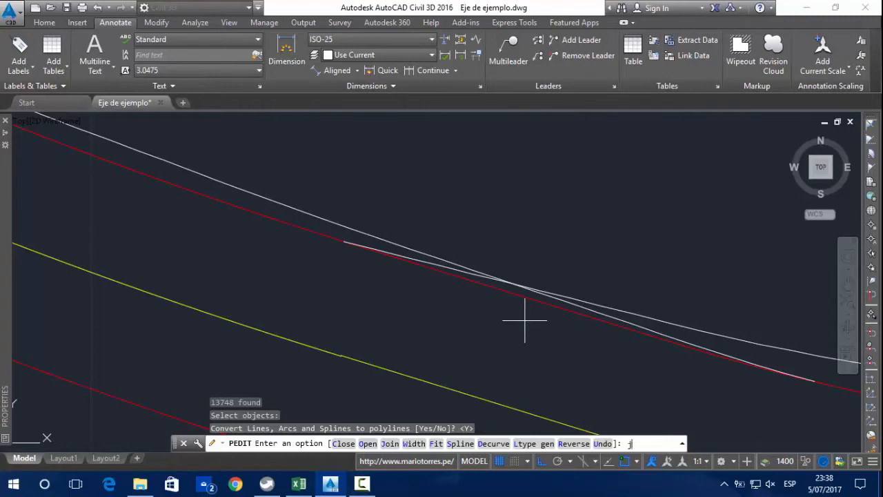
Join the converted segments with the default fuzz distance of 0.0000 and finish PEDIT
{"action": "key", "text": "Return"}
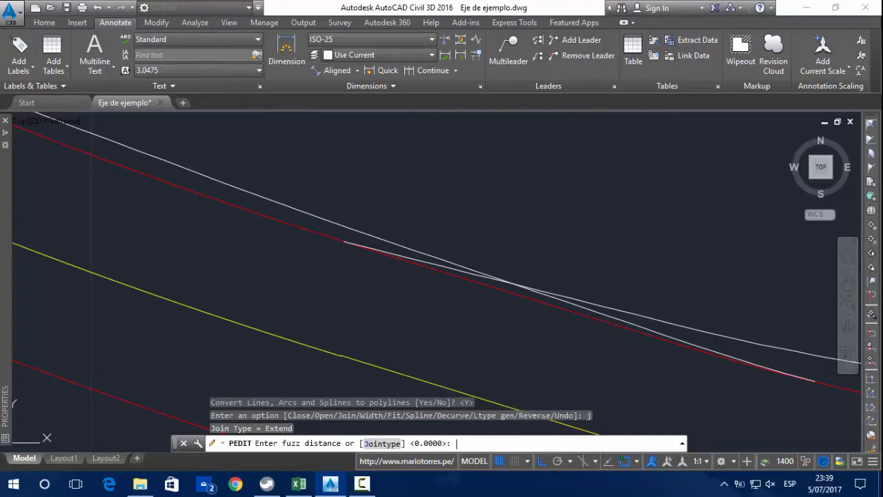
{"action": "key", "text": "Return"}
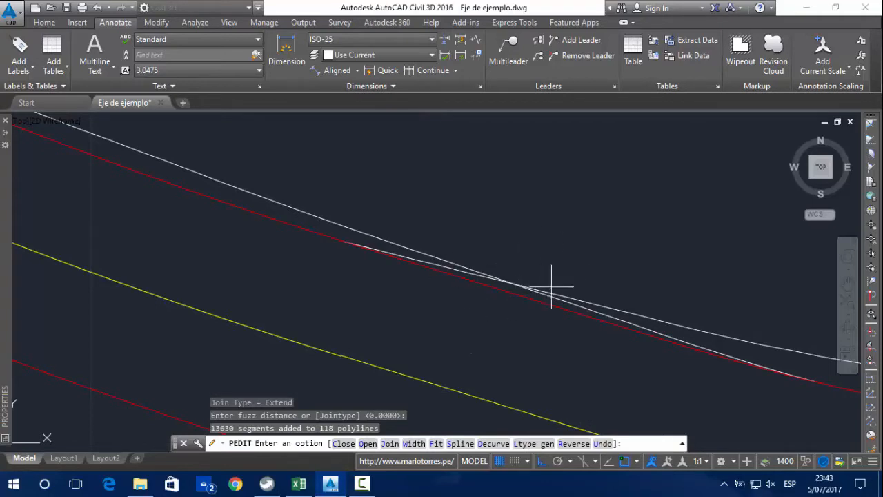
{"action": "scroll", "coordinate": [349, 253], "scroll_direction": "down", "scroll_amount": 4}
{"action": "middle_click_drag", "start_coordinate": [350, 253], "coordinate": [318, 304]}
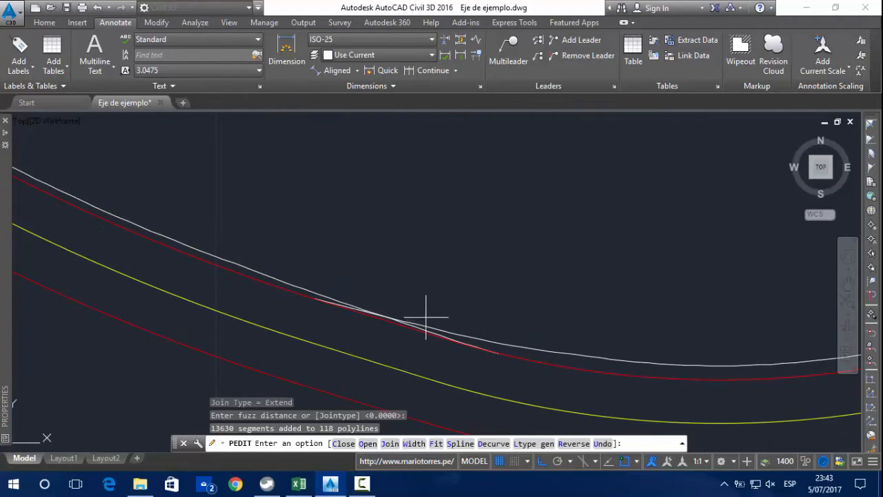
{"action": "key", "text": "Return"}
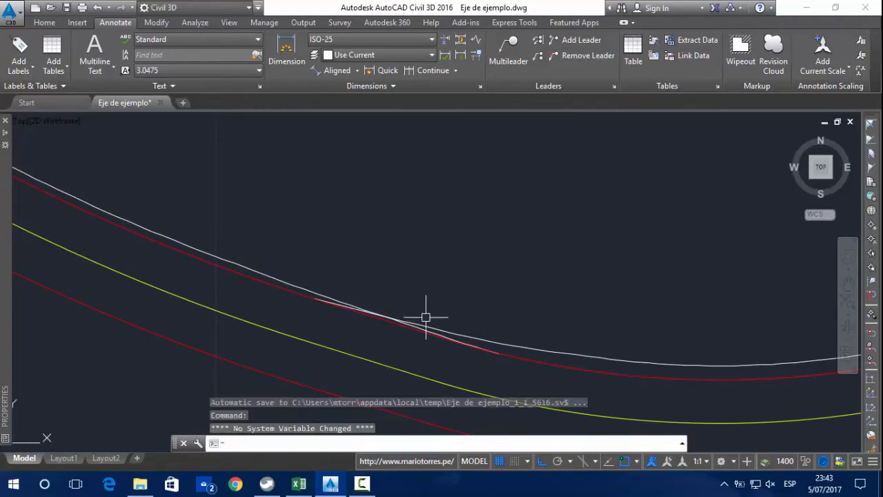
Check that the two overlapping widening lines are each a single continuous polyline
{"action": "scroll", "coordinate": [309, 290], "scroll_direction": "up", "scroll_amount": 3}
{"action": "left_click", "coordinate": [302, 280]}
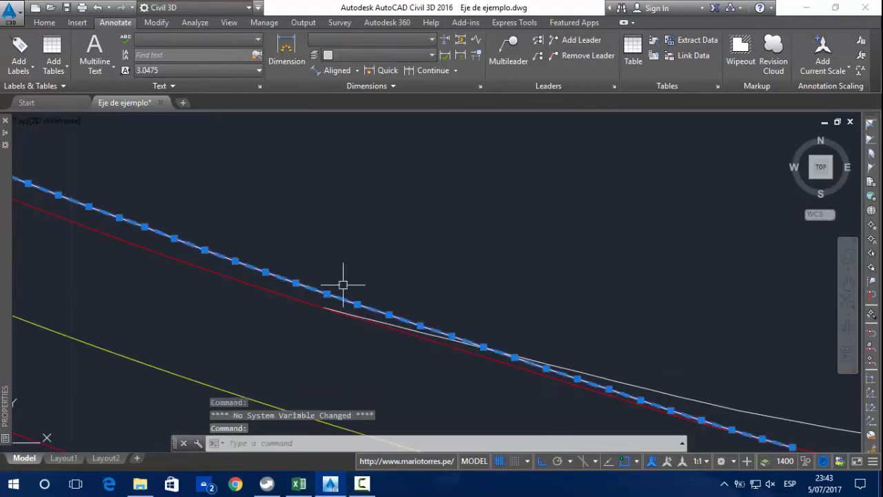
{"action": "scroll", "coordinate": [417, 314], "scroll_direction": "down", "scroll_amount": 3}
{"action": "scroll", "coordinate": [547, 332], "scroll_direction": "up", "scroll_amount": 2}
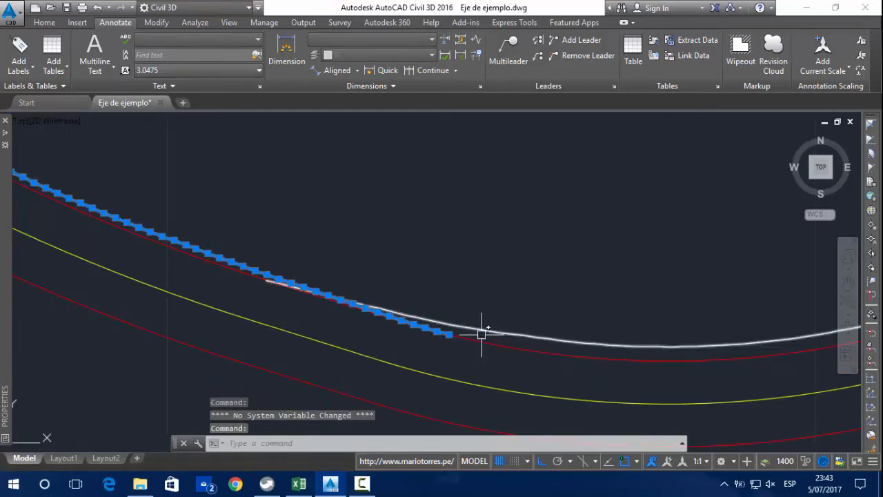
{"action": "key", "text": "Escape"}
{"action": "left_click", "coordinate": [463, 326]}
{"action": "key", "text": "Escape"}
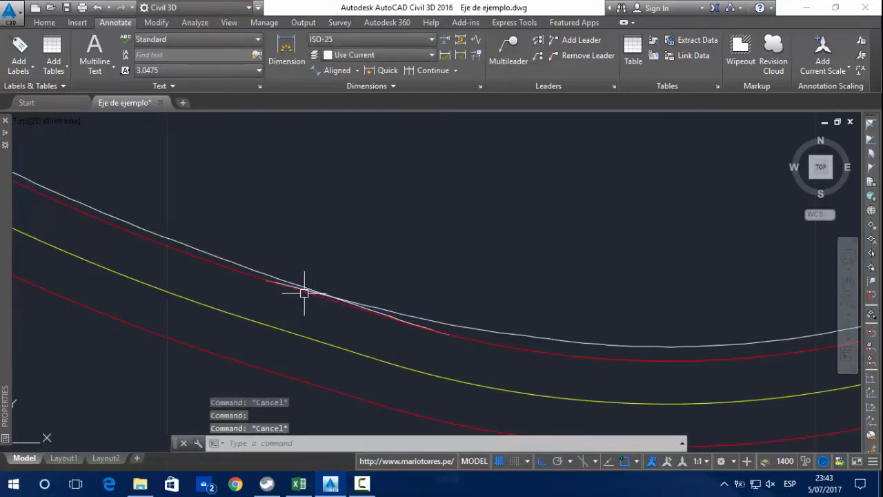
Review the joined widening lines along the rest of the valley curve and its overlapping transitions
{"action": "scroll", "coordinate": [258, 282], "scroll_direction": "down", "scroll_amount": 2}
{"action": "middle_click_drag", "start_coordinate": [586, 273], "coordinate": [389, 383]}
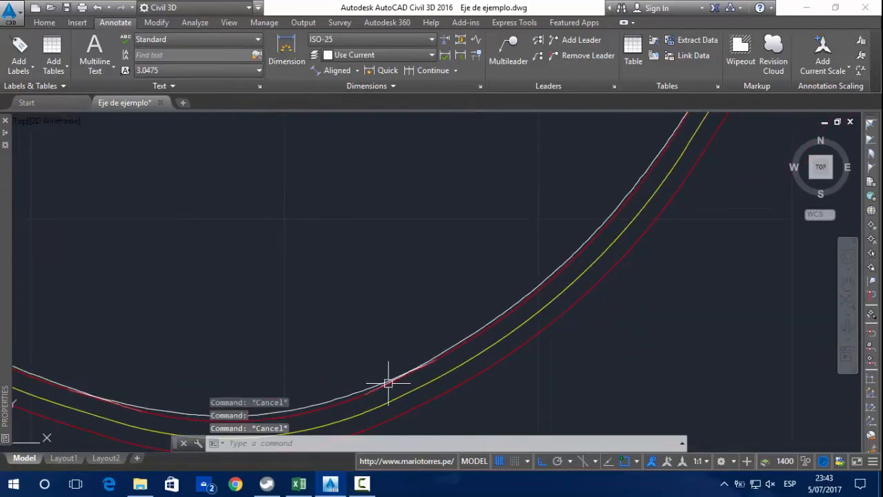
{"action": "middle_click_drag", "start_coordinate": [560, 265], "coordinate": [460, 378]}
{"action": "middle_click_drag", "start_coordinate": [453, 338], "coordinate": [592, 265]}
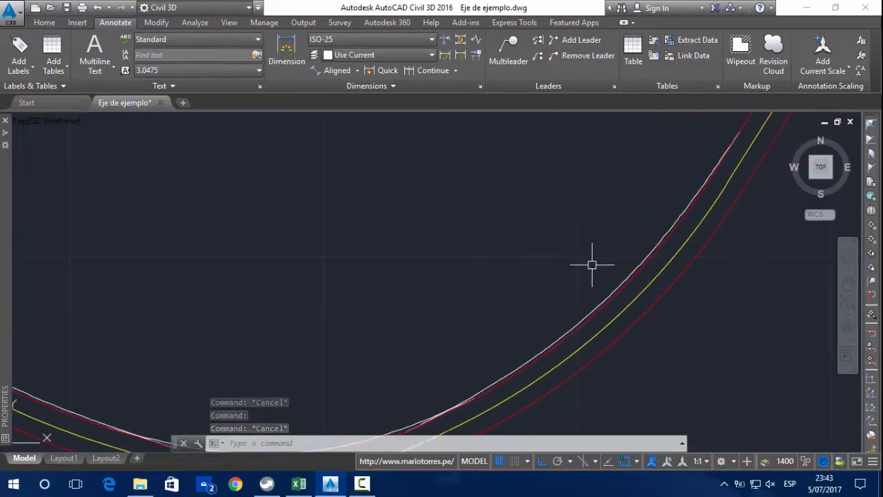
{"action": "mouse_move", "coordinate": [363, 341]}
{"action": "middle_mouse_down"}
{"action": "mouse_move", "coordinate": [432, 306]}
{"action": "mouse_move", "coordinate": [512, 246]}
{"action": "middle_mouse_up"}
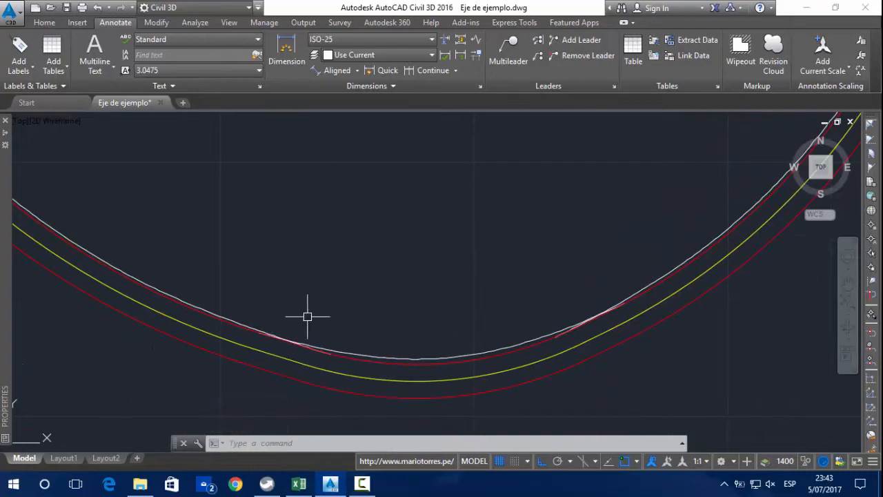
Examine how the widening lines cross and overlap at the valley curve's western transition
{"action": "scroll", "coordinate": [213, 315], "scroll_direction": "up", "scroll_amount": 2}
{"action": "scroll", "coordinate": [459, 352], "scroll_direction": "down", "scroll_amount": 12}
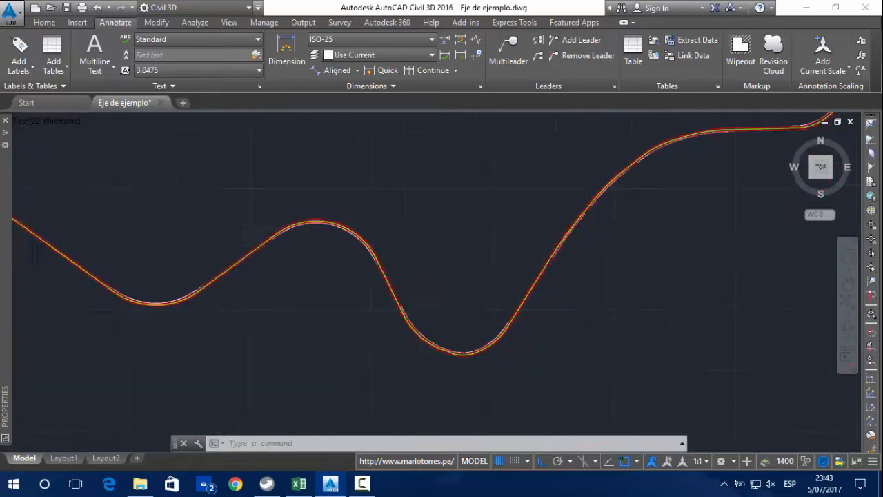
{"action": "scroll", "coordinate": [449, 353], "scroll_direction": "up", "scroll_amount": 6}
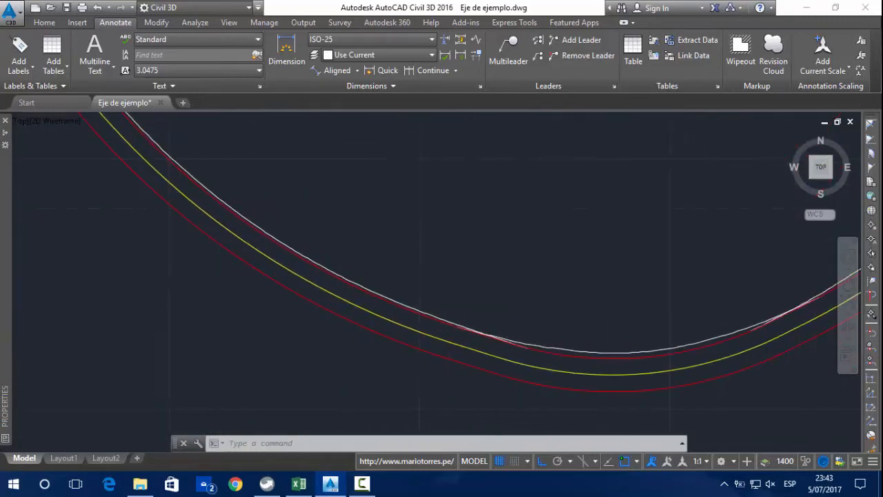
{"action": "scroll", "coordinate": [508, 337], "scroll_direction": "up", "scroll_amount": 3}
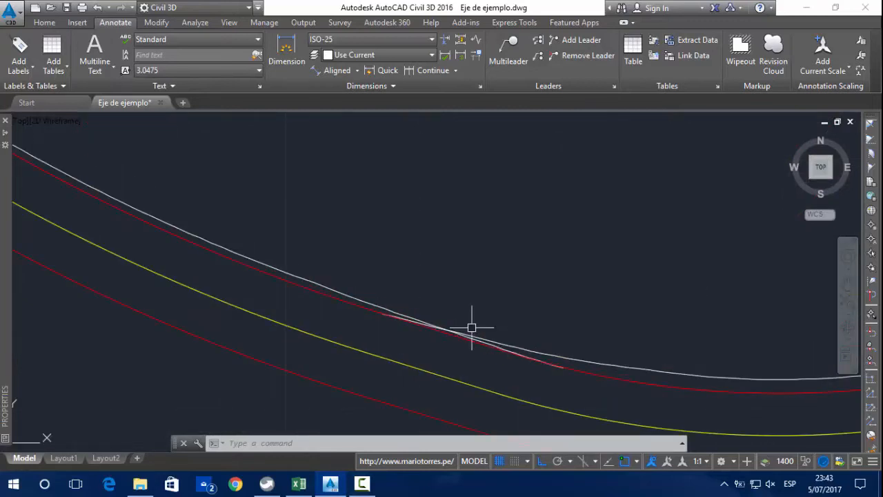
{"action": "left_click", "coordinate": [331, 291]}
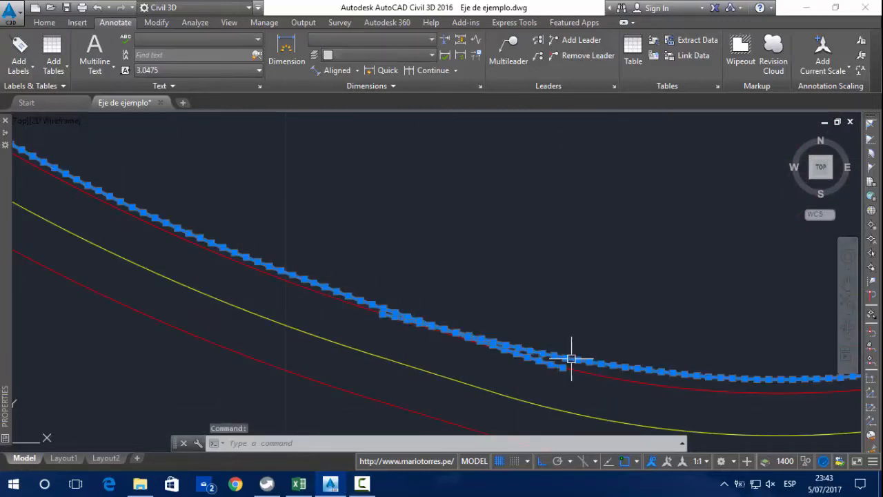
{"action": "scroll", "coordinate": [571, 359], "scroll_direction": "down", "scroll_amount": 5}
{"action": "scroll", "coordinate": [442, 355], "scroll_direction": "up", "scroll_amount": 5}
{"action": "key", "text": "Escape"}
{"action": "key", "text": "Escape"}
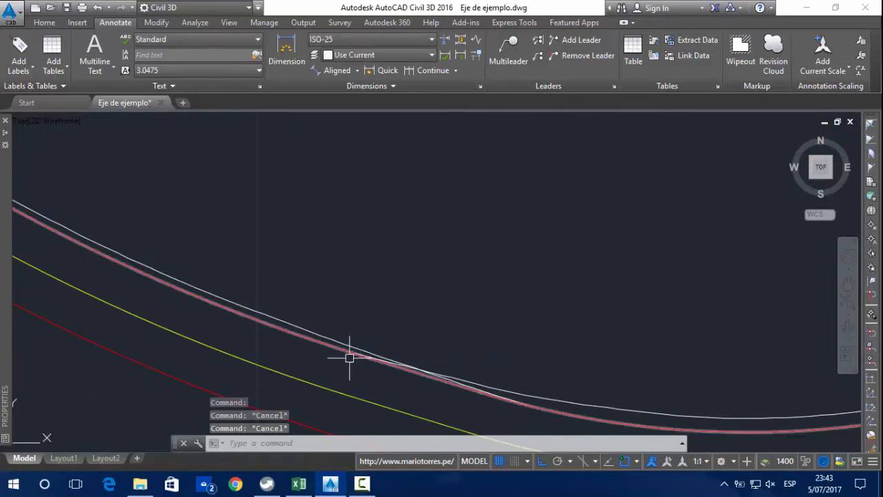
{"action": "scroll", "coordinate": [316, 328], "scroll_direction": "up", "scroll_amount": 2}
{"action": "scroll", "coordinate": [330, 329], "scroll_direction": "down", "scroll_amount": 2}
{"action": "middle_click_drag", "start_coordinate": [515, 386], "coordinate": [471, 362]}
{"action": "scroll", "coordinate": [327, 330], "scroll_direction": "up", "scroll_amount": 3}
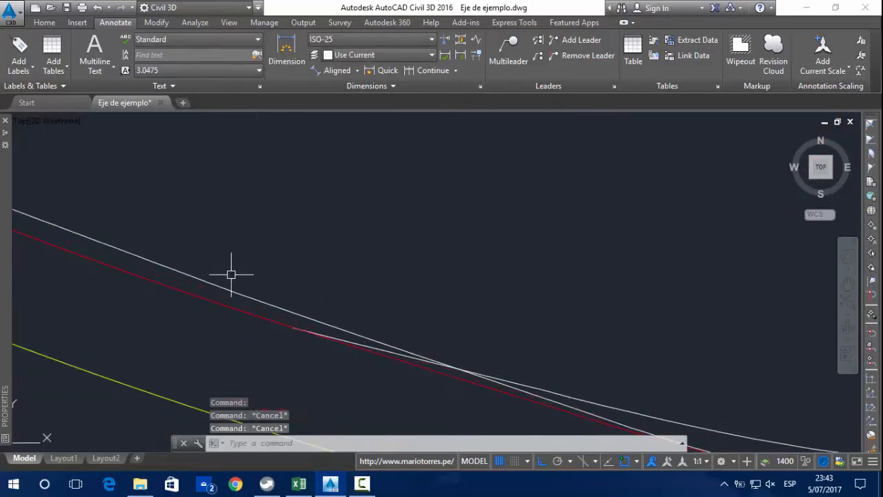
{"action": "scroll", "coordinate": [347, 317], "scroll_direction": "down", "scroll_amount": 1}
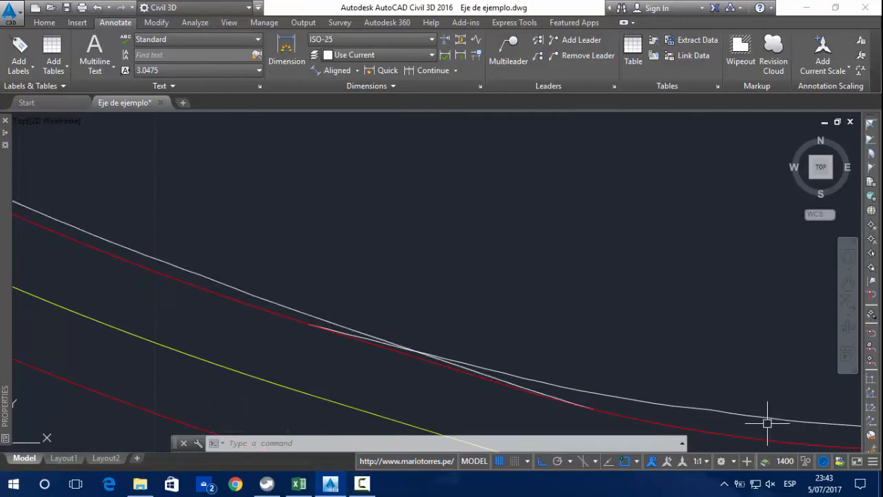
Trim the two widening lines against each other at the western crossing, removing the overlapping tails beyond their intersection
{"action": "type", "text": "tr"}
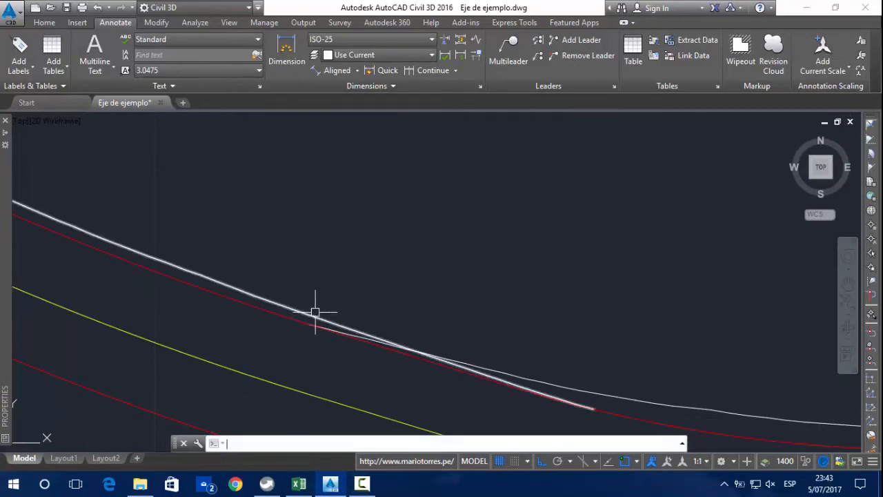
{"action": "key", "text": "Return"}
{"action": "left_click", "coordinate": [341, 324]}
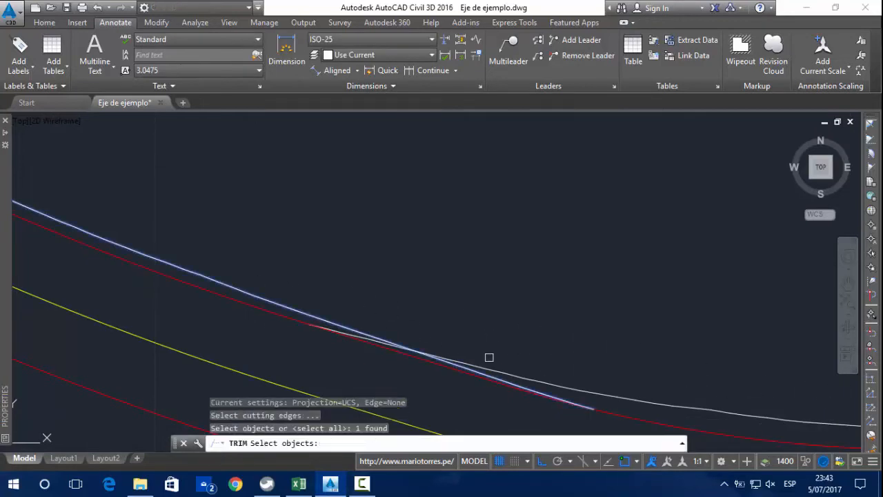
{"action": "left_click", "coordinate": [543, 381]}
{"action": "scroll", "coordinate": [438, 355], "scroll_direction": "up", "scroll_amount": 2}
{"action": "key", "text": "Return"}
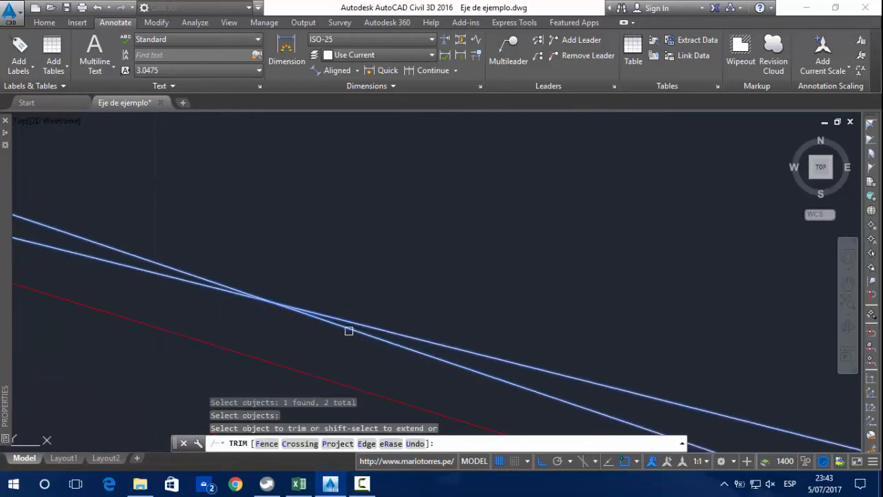
{"action": "left_click", "coordinate": [345, 332]}
{"action": "left_click", "coordinate": [217, 289]}
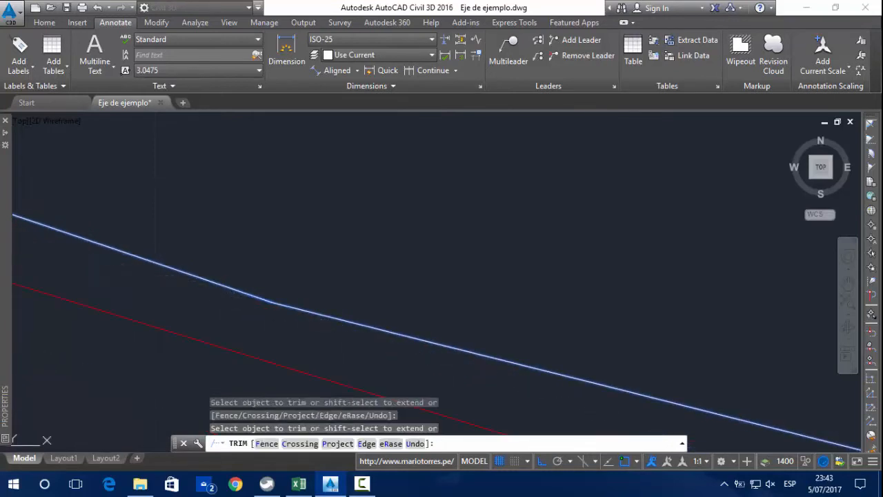
{"action": "right_click", "coordinate": [233, 301]}
{"action": "left_click", "coordinate": [263, 310]}
Erase the leftover widening fragment beside the western crossing and check the extent of the trimmed polyline
{"action": "scroll", "coordinate": [378, 329], "scroll_direction": "down", "scroll_amount": 5}
{"action": "left_click", "coordinate": [375, 328]}
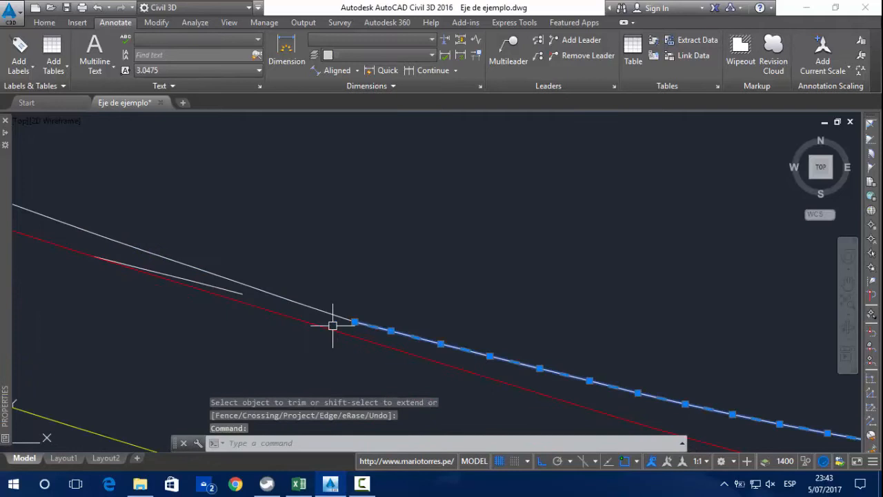
{"action": "key", "text": "Escape"}
{"action": "left_click", "coordinate": [233, 291]}
{"action": "key", "text": "Delete"}
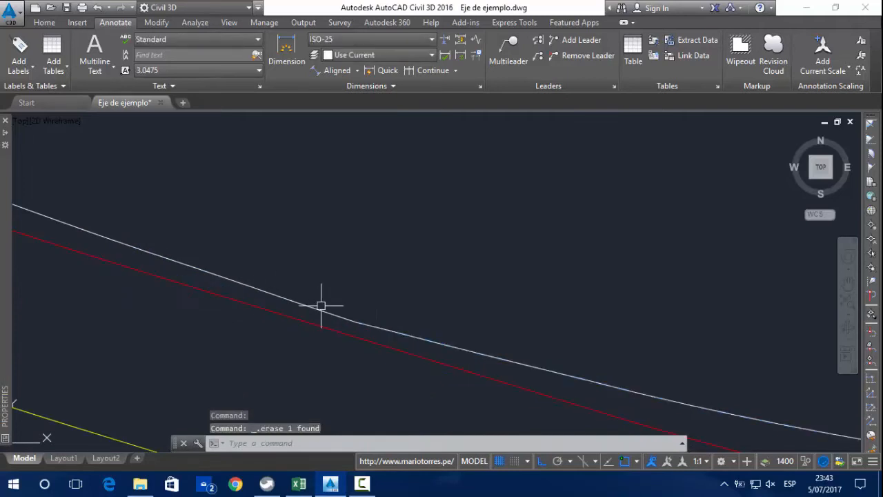
{"action": "left_click", "coordinate": [321, 305]}
{"action": "scroll", "coordinate": [429, 338], "scroll_direction": "down", "scroll_amount": 5}
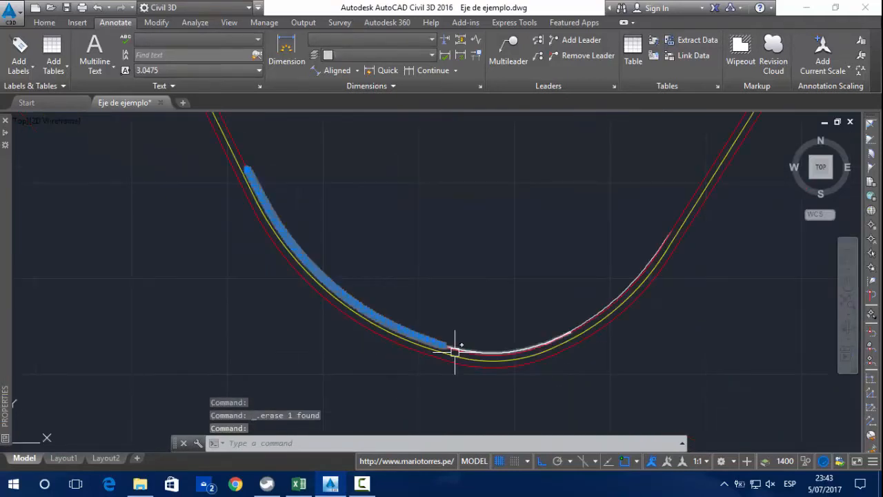
{"action": "scroll", "coordinate": [508, 352], "scroll_direction": "up", "scroll_amount": 5}
{"action": "key", "text": "Escape"}
{"action": "key", "text": "Escape"}
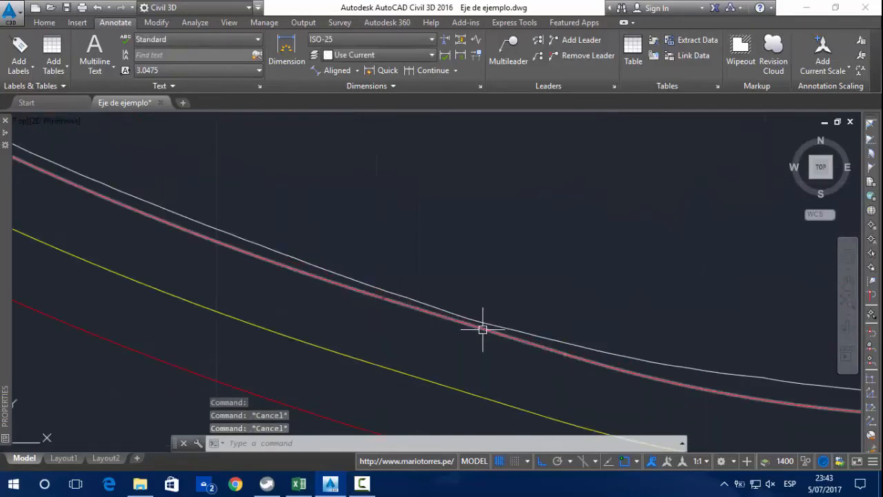
{"action": "type", "text": "pe"}
{"action": "key", "text": "Return"}
{"action": "scroll", "coordinate": [441, 309], "scroll_direction": "up", "scroll_amount": 2}
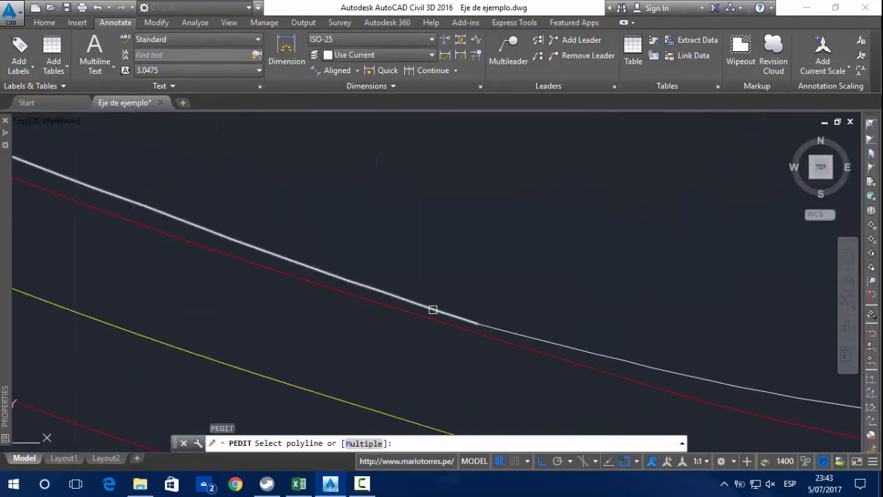
{"action": "left_click", "coordinate": [385, 294]}
{"action": "type", "text": "j"}
{"action": "key", "text": "Return"}
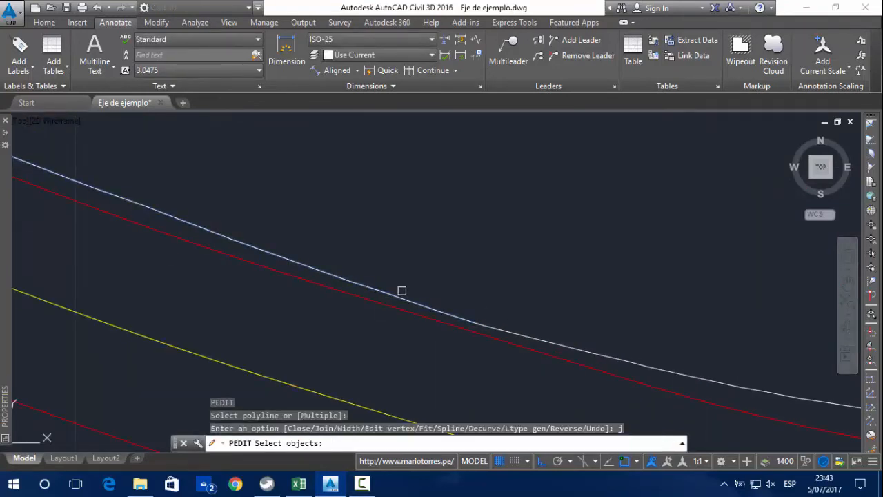
{"action": "left_click", "coordinate": [401, 295]}
{"action": "left_click", "coordinate": [497, 328]}
{"action": "scroll", "coordinate": [497, 327], "scroll_direction": "down", "scroll_amount": 3}
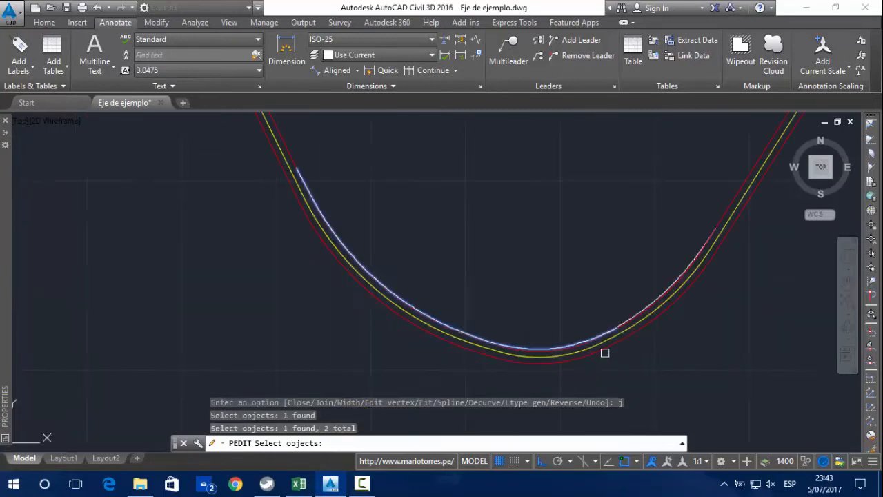
{"action": "scroll", "coordinate": [511, 351], "scroll_direction": "up", "scroll_amount": 2}
{"action": "key", "text": "Escape"}
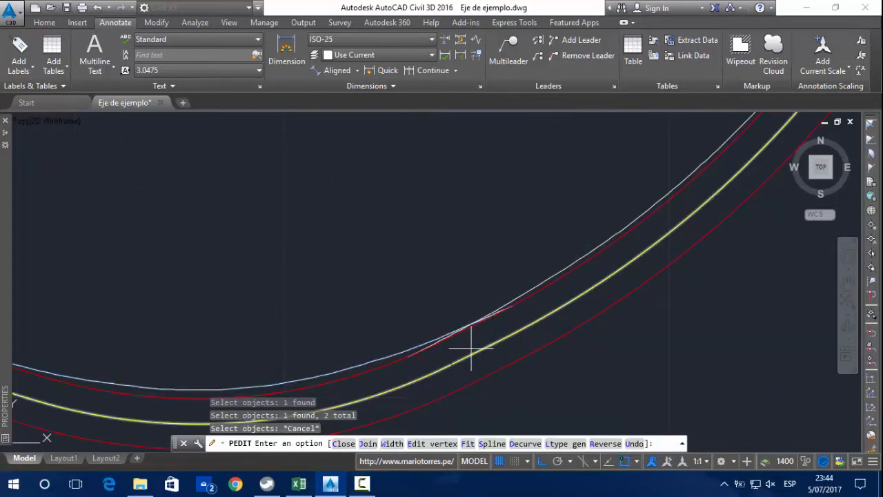
{"action": "key", "text": "Escape"}
Using both widening lines as cutting edges at the eastern crossing, trim the southwestern tail of the outer curve's line
{"action": "scroll", "coordinate": [465, 338], "scroll_direction": "up", "scroll_amount": 2}
{"action": "type", "text": "tr"}
{"action": "key", "text": "Return"}
{"action": "left_click", "coordinate": [502, 302]}
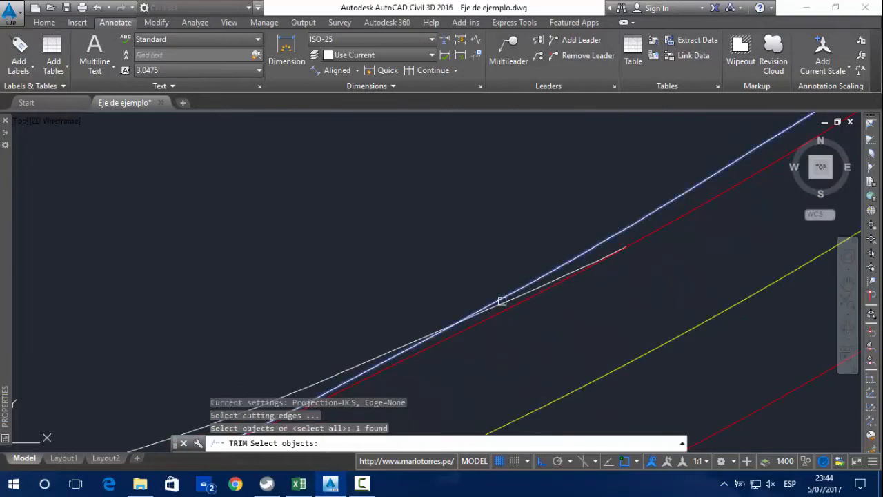
{"action": "scroll", "coordinate": [404, 329], "scroll_direction": "up", "scroll_amount": 2}
{"action": "key", "text": "Return"}
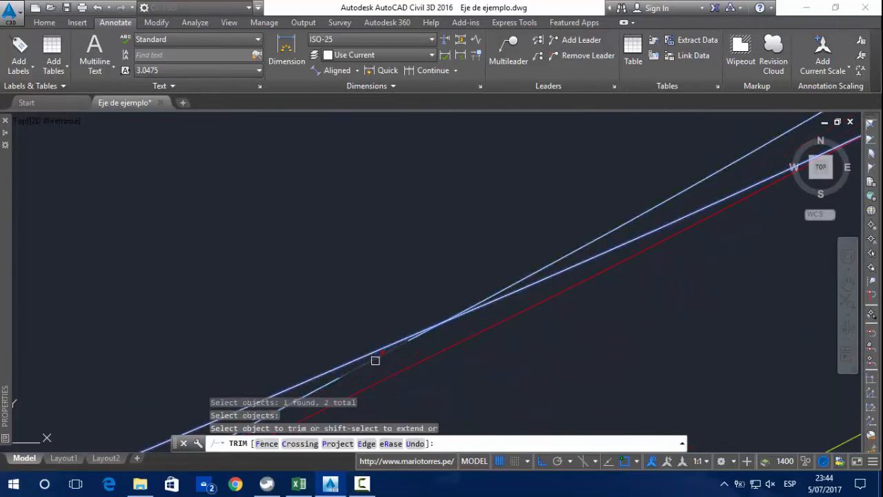
{"action": "left_click", "coordinate": [380, 357]}
{"action": "scroll", "coordinate": [412, 337], "scroll_direction": "up", "scroll_amount": 1}
{"action": "left_click", "coordinate": [410, 330]}
{"action": "scroll", "coordinate": [530, 311], "scroll_direction": "down", "scroll_amount": 2}
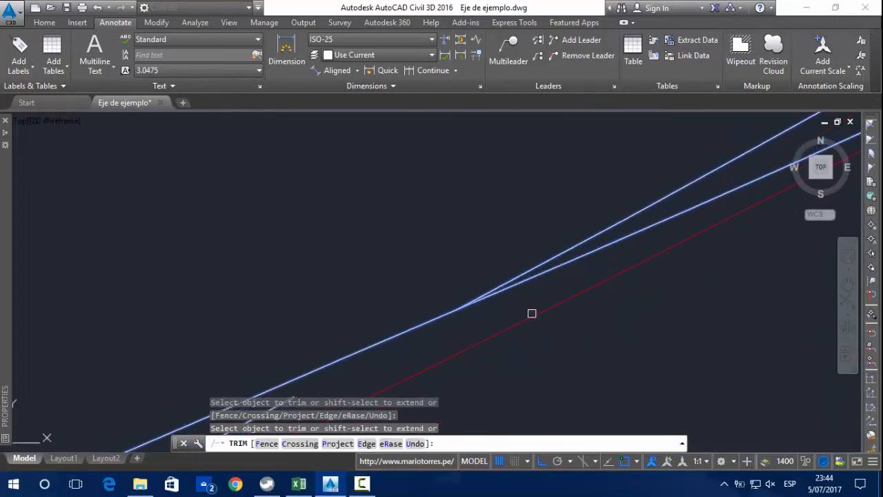
Trim the central widening line's tail northeast of the eastern crossing and finish the Trim command
{"action": "scroll", "coordinate": [503, 286], "scroll_direction": "down", "scroll_amount": 2}
{"action": "scroll", "coordinate": [462, 310], "scroll_direction": "up", "scroll_amount": 2}
{"action": "left_click", "coordinate": [461, 304]}
{"action": "scroll", "coordinate": [416, 319], "scroll_direction": "down", "scroll_amount": 3}
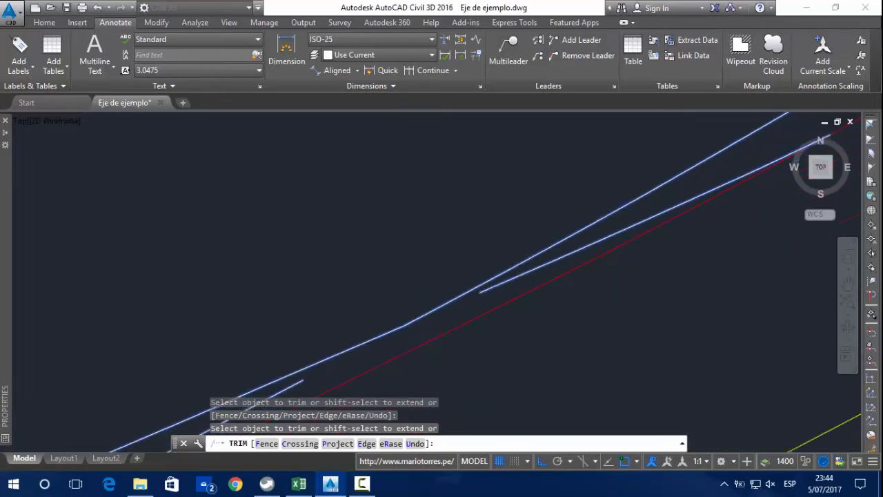
{"action": "scroll", "coordinate": [408, 322], "scroll_direction": "up", "scroll_amount": 3}
{"action": "scroll", "coordinate": [403, 325], "scroll_direction": "up", "scroll_amount": 3}
{"action": "left_click", "coordinate": [491, 311]}
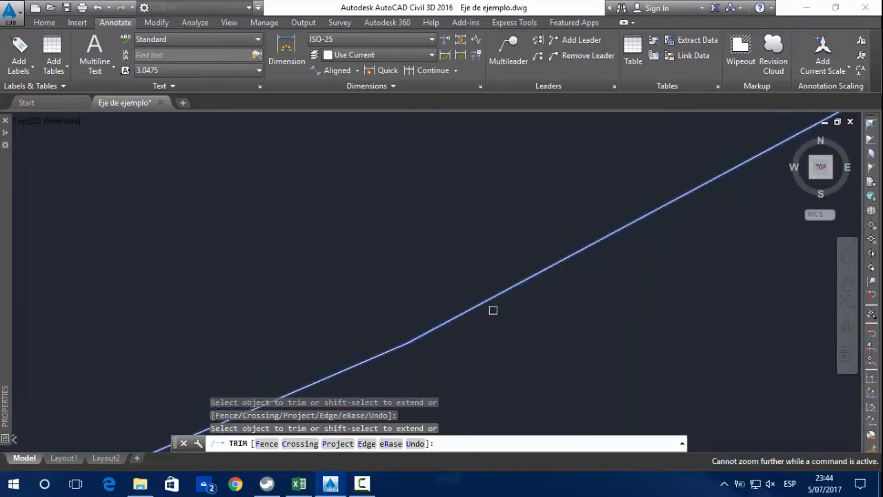
{"action": "right_click", "coordinate": [498, 312]}
{"action": "left_click", "coordinate": [520, 316]}
Erase the two leftover widening fragments on either side of the eastern crossing
{"action": "scroll", "coordinate": [463, 310], "scroll_direction": "down", "scroll_amount": 4}
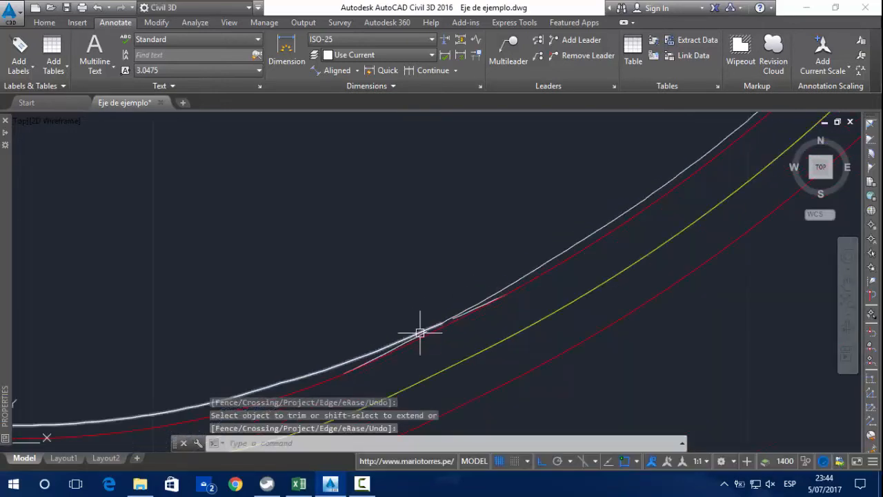
{"action": "scroll", "coordinate": [404, 345], "scroll_direction": "up", "scroll_amount": 3}
{"action": "left_click", "coordinate": [402, 354]}
{"action": "key", "text": "Delete"}
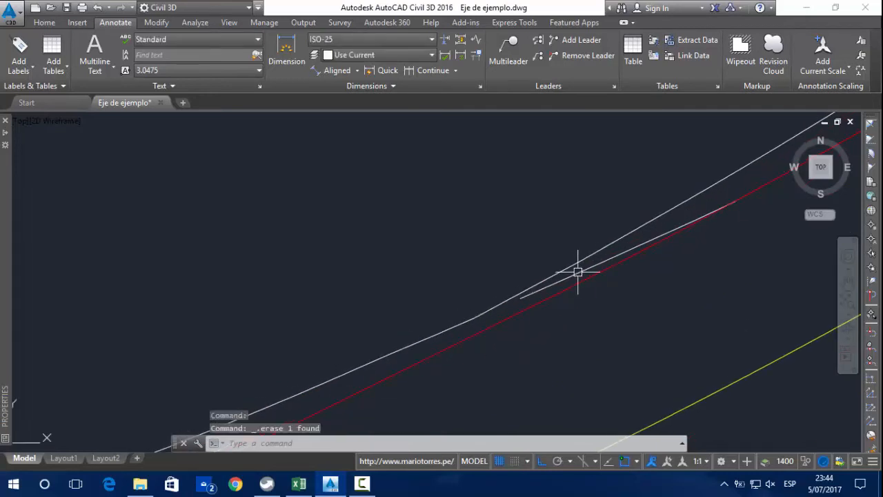
{"action": "left_click", "coordinate": [577, 266]}
{"action": "key", "text": "Delete"}
{"action": "scroll", "coordinate": [374, 341], "scroll_direction": "down", "scroll_amount": 4}
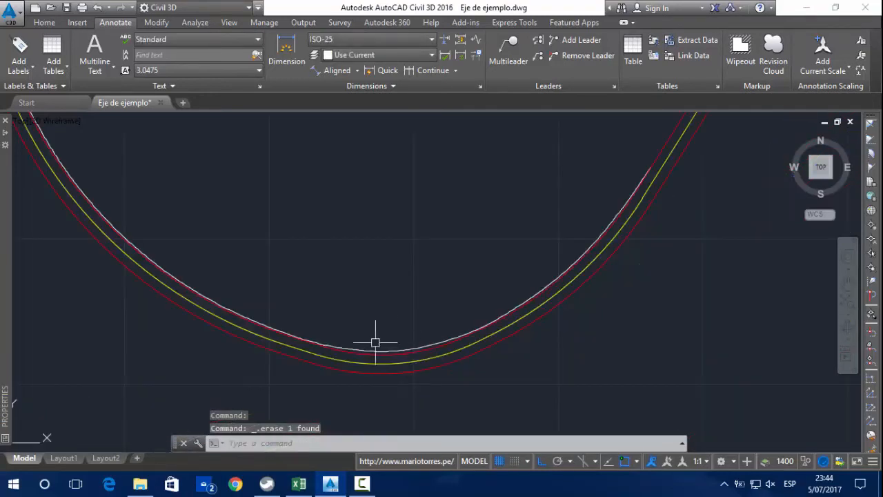
{"action": "left_click", "coordinate": [296, 335]}
{"action": "scroll", "coordinate": [308, 338], "scroll_direction": "up", "scroll_amount": 4}
{"action": "scroll", "coordinate": [308, 339], "scroll_direction": "up", "scroll_amount": 4}
{"action": "middle_click_drag", "start_coordinate": [408, 399], "coordinate": [327, 177]}
{"action": "scroll", "coordinate": [296, 254], "scroll_direction": "up", "scroll_amount": 7}
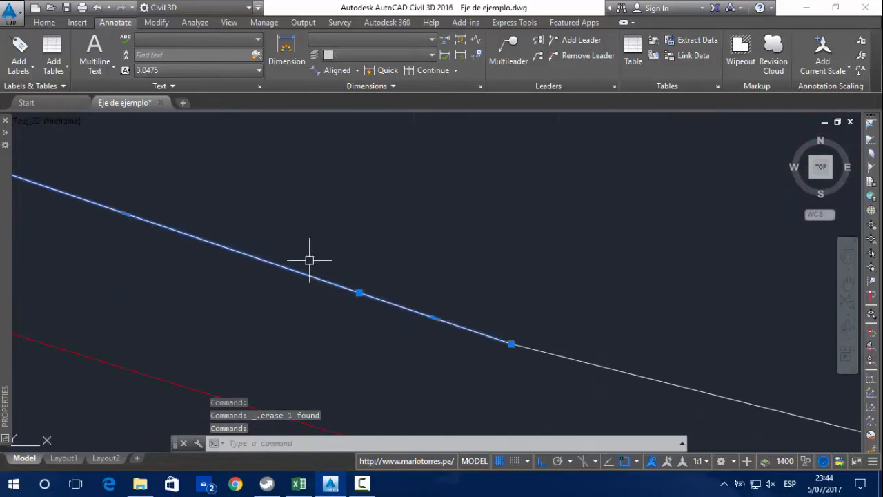
{"action": "scroll", "coordinate": [429, 308], "scroll_direction": "up", "scroll_amount": 5}
{"action": "scroll", "coordinate": [600, 344], "scroll_direction": "down", "scroll_amount": 5}
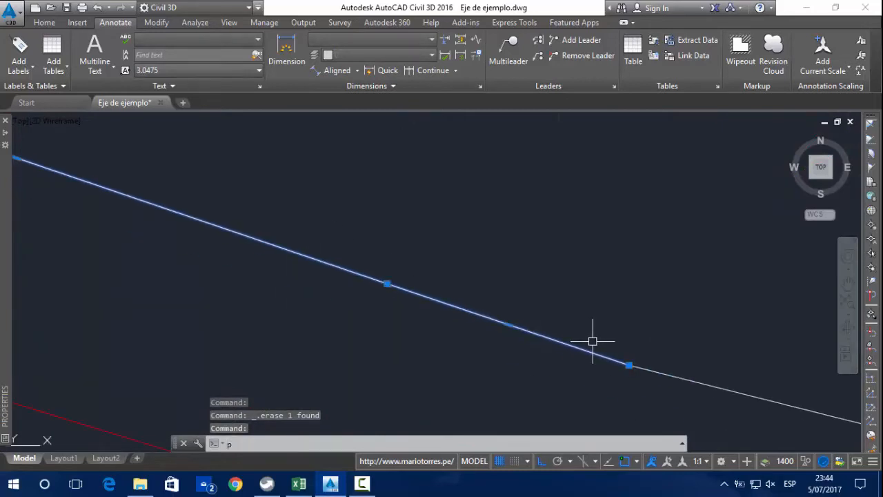
{"action": "key", "text": "Return"}
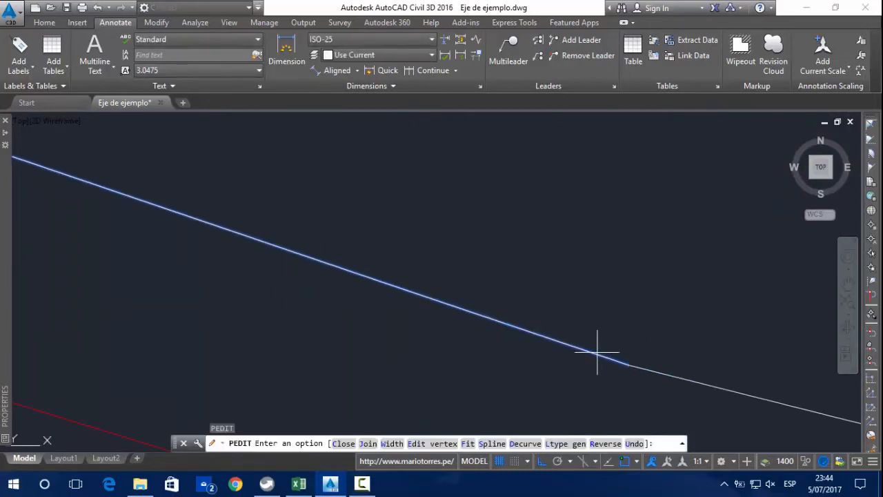
{"action": "key", "text": "Escape"}
{"action": "key", "text": "Escape"}
{"action": "scroll", "coordinate": [535, 330], "scroll_direction": "down", "scroll_amount": 3}
{"action": "key", "text": "Escape"}
Join the three trimmed widening polylines along the valley curve into one polyline with PEDIT Join
{"action": "type", "text": "pe"}
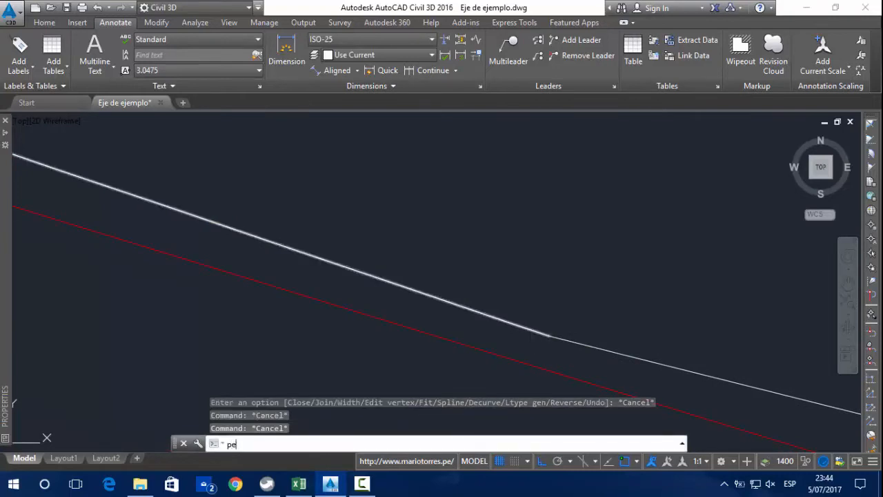
{"action": "key", "text": "Return"}
{"action": "left_click", "coordinate": [526, 324]}
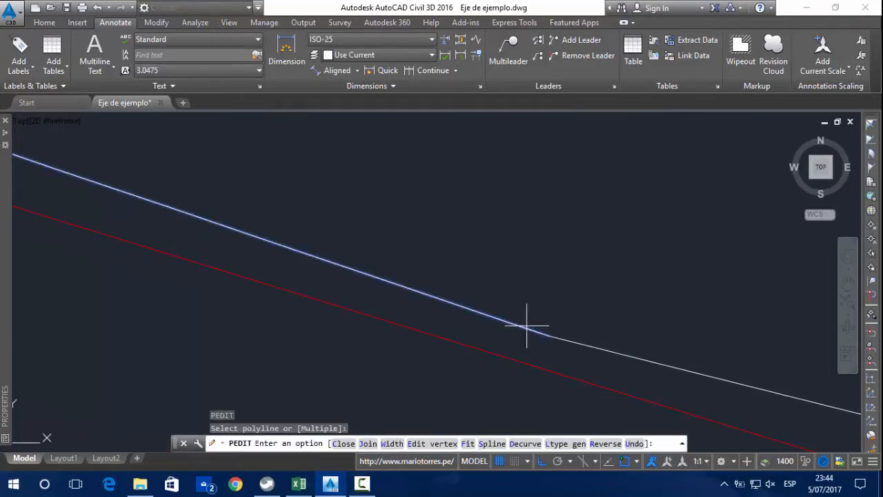
{"action": "type", "text": "j"}
{"action": "key", "text": "Return"}
{"action": "left_click", "coordinate": [579, 329]}
{"action": "left_click", "coordinate": [566, 347]}
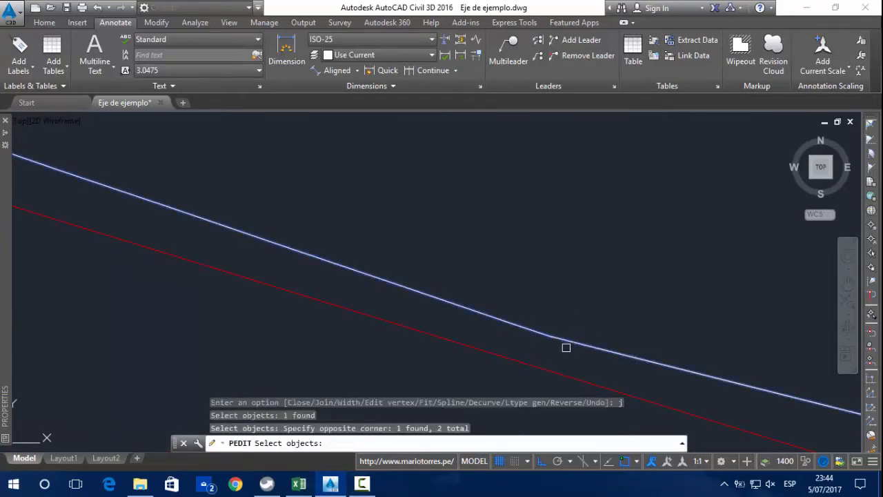
{"action": "scroll", "coordinate": [449, 338], "scroll_direction": "down", "scroll_amount": 3}
{"action": "scroll", "coordinate": [485, 310], "scroll_direction": "up", "scroll_amount": 5}
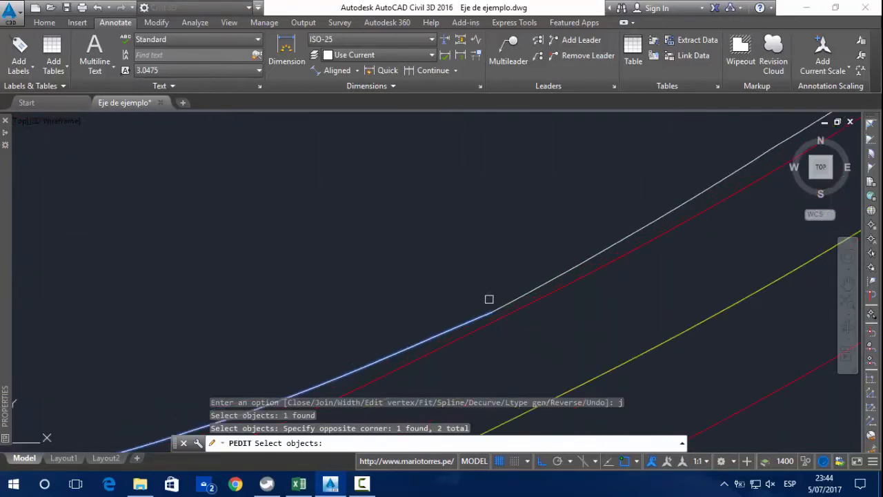
{"action": "scroll", "coordinate": [451, 315], "scroll_direction": "down", "scroll_amount": 4}
{"action": "left_click", "coordinate": [487, 323]}
{"action": "key", "text": "Return"}
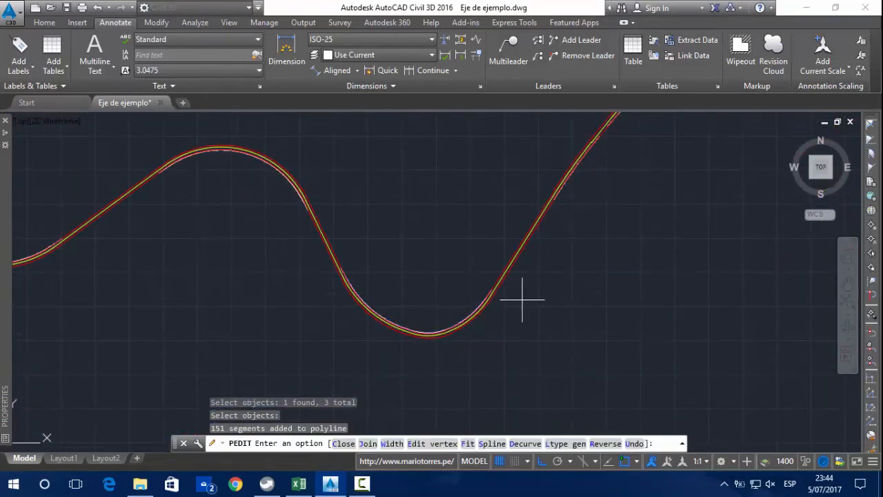
Finish the polyline edit and select the joined widening along the valley curve to check its full extent
{"action": "right_click", "coordinate": [559, 306]}
{"action": "left_click", "coordinate": [560, 96]}
{"action": "scroll", "coordinate": [403, 315], "scroll_direction": "up", "scroll_amount": 5}
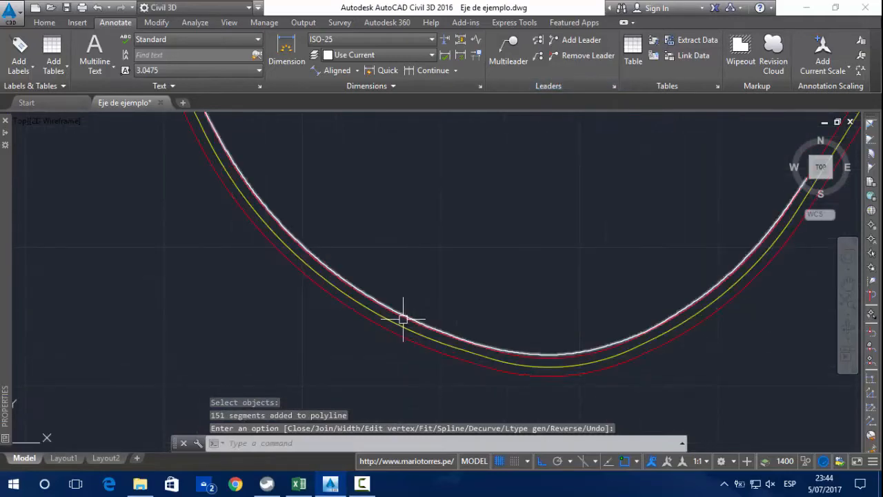
{"action": "left_click", "coordinate": [403, 315]}
{"action": "scroll", "coordinate": [573, 306], "scroll_direction": "down", "scroll_amount": 6}
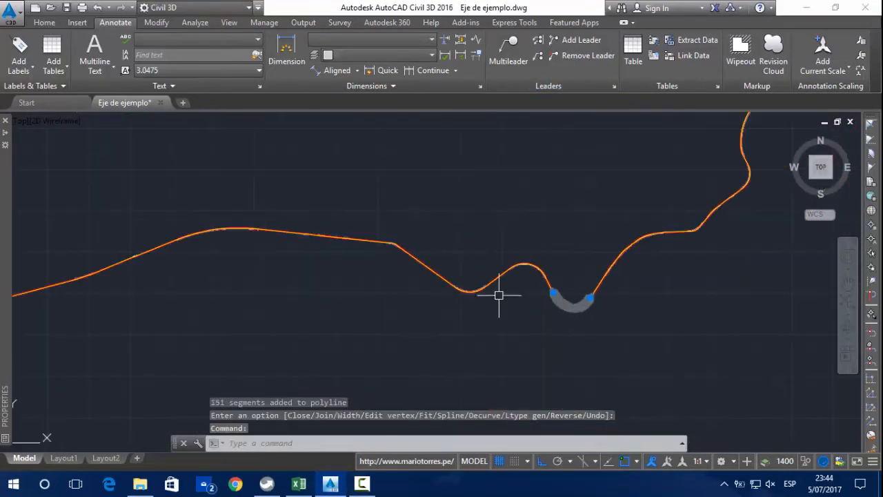
Examine the widening lines against the lower red lane edge at the crest of the western hill-shaped curve
{"action": "middle_click_drag", "start_coordinate": [411, 298], "coordinate": [515, 75]}
{"action": "middle_click_drag", "start_coordinate": [357, 225], "coordinate": [536, 217]}
{"action": "middle_click_drag", "start_coordinate": [214, 200], "coordinate": [786, 279]}
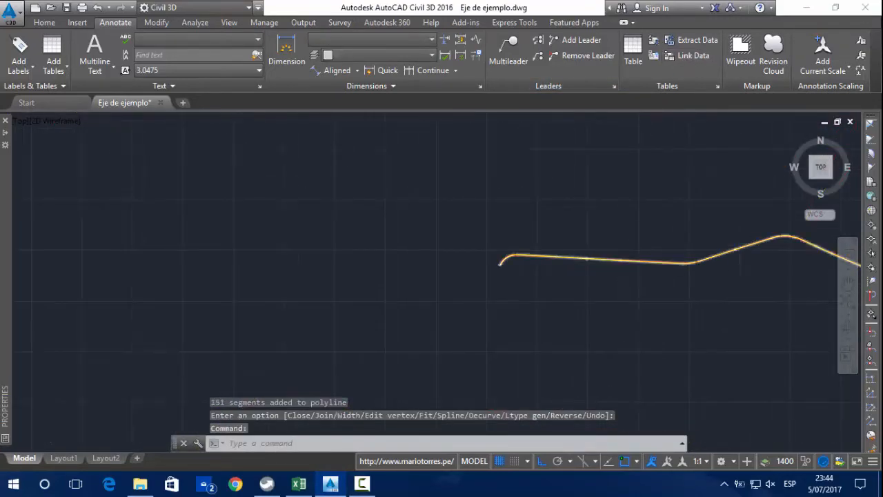
{"action": "scroll", "coordinate": [732, 248], "scroll_direction": "up", "scroll_amount": 8}
{"action": "middle_click_drag", "start_coordinate": [731, 248], "coordinate": [247, 316]}
{"action": "scroll", "coordinate": [631, 211], "scroll_direction": "up", "scroll_amount": 8}
{"action": "middle_click_drag", "start_coordinate": [534, 316], "coordinate": [614, 110]}
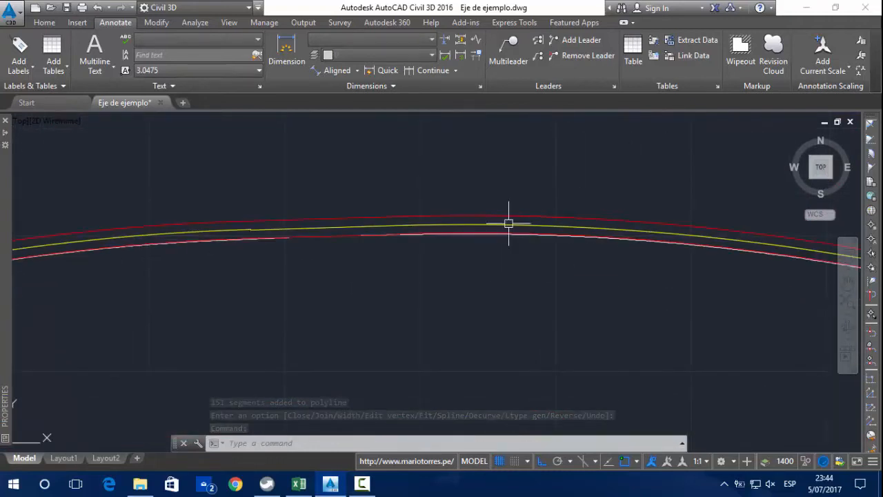
{"action": "key", "text": "Escape"}
{"action": "scroll", "coordinate": [538, 245], "scroll_direction": "up", "scroll_amount": 10}
{"action": "left_click", "coordinate": [561, 207]}
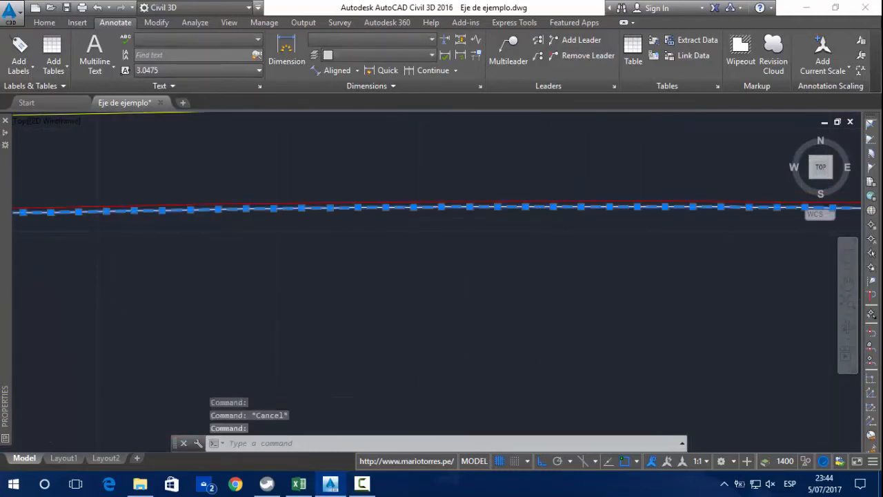
{"action": "scroll", "coordinate": [295, 253], "scroll_direction": "down", "scroll_amount": 12}
{"action": "scroll", "coordinate": [359, 256], "scroll_direction": "up", "scroll_amount": 3}
{"action": "key", "text": "Escape"}
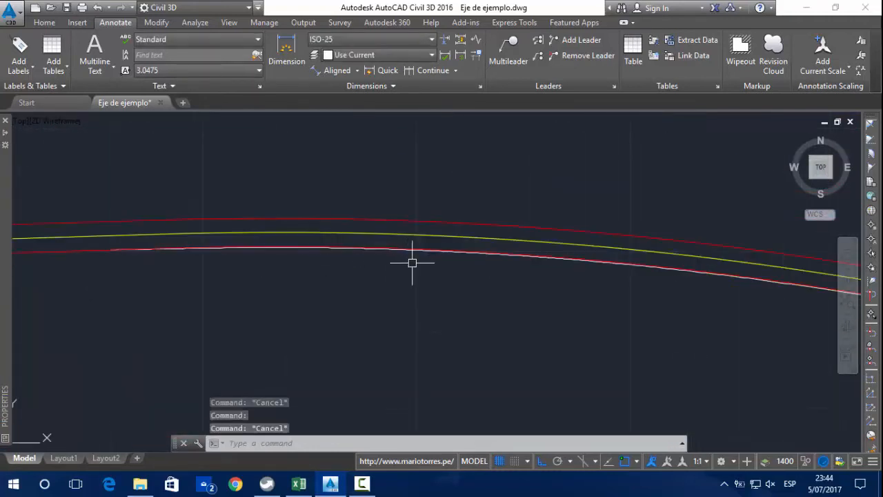
{"action": "scroll", "coordinate": [387, 264], "scroll_direction": "down", "scroll_amount": 5}
{"action": "scroll", "coordinate": [428, 259], "scroll_direction": "up", "scroll_amount": 5}
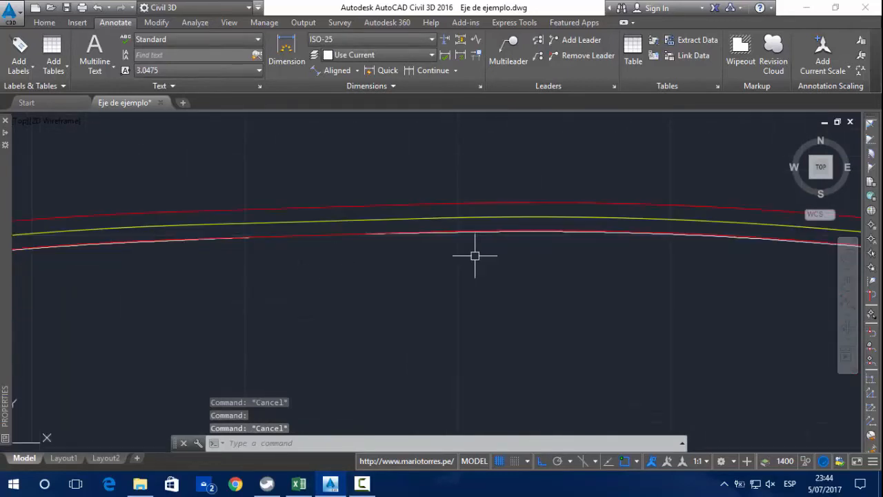
{"action": "scroll", "coordinate": [483, 228], "scroll_direction": "up", "scroll_amount": 3}
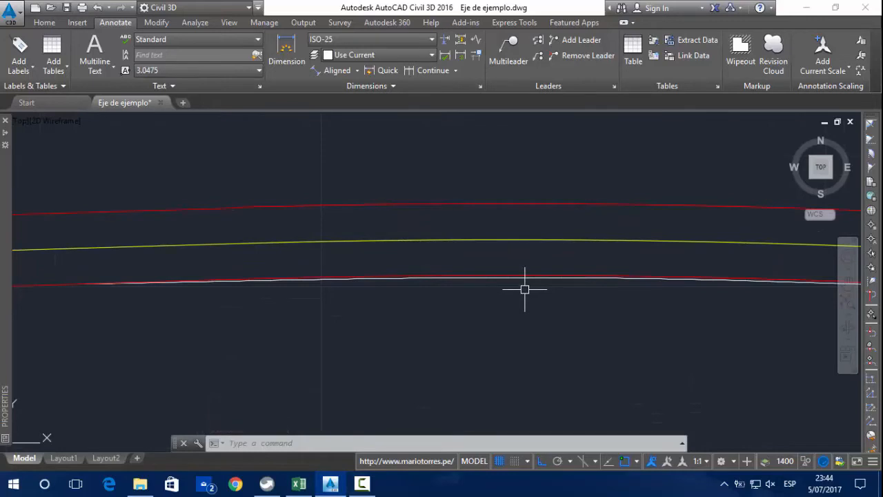
Trim the lower red lane edge alongside the hill curve's eastern widening, using that widening as the cutting edge
{"action": "type", "text": "tr"}
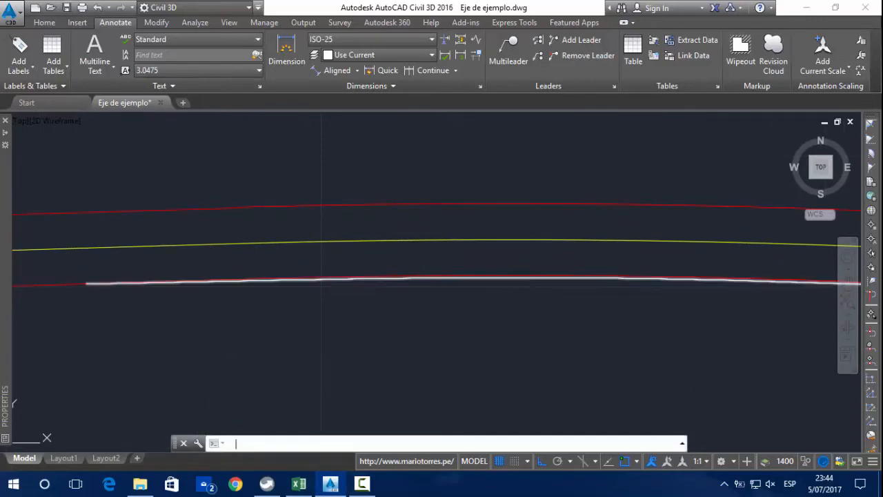
{"action": "key", "text": "Return"}
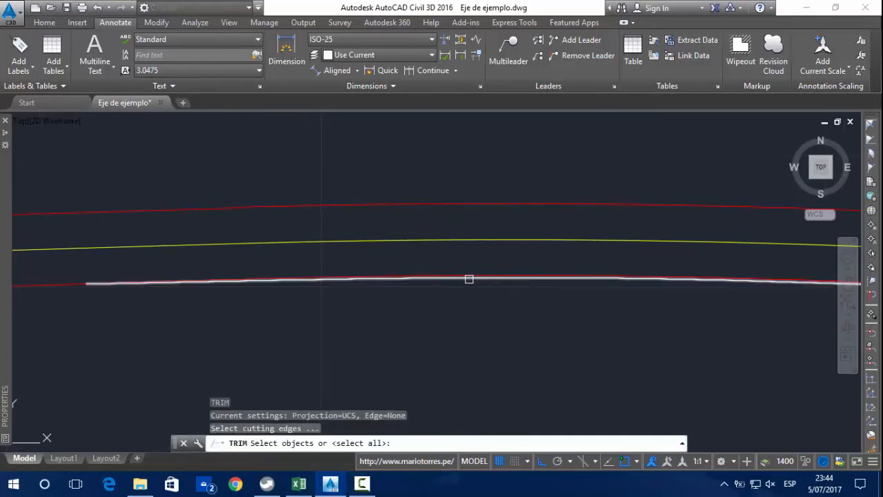
{"action": "left_click", "coordinate": [523, 274]}
{"action": "left_click", "coordinate": [506, 280]}
{"action": "scroll", "coordinate": [490, 280], "scroll_direction": "down", "scroll_amount": 2}
{"action": "middle_click_drag", "start_coordinate": [491, 280], "coordinate": [462, 299]}
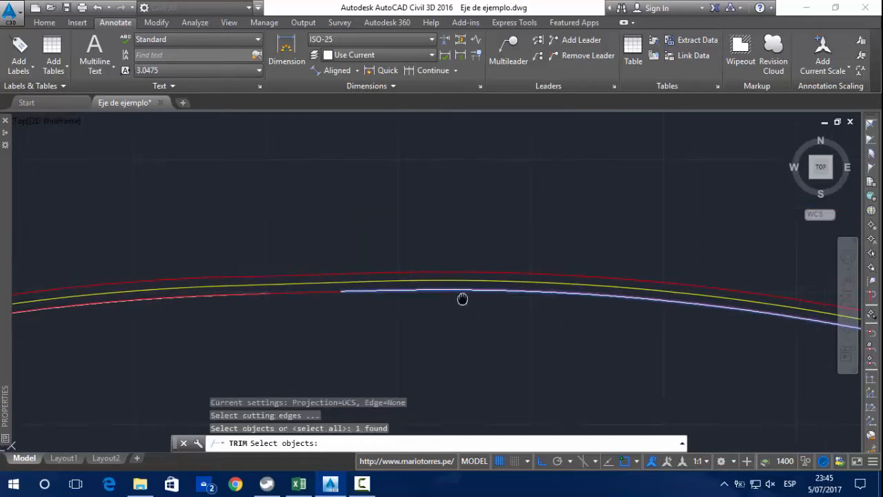
{"action": "key", "text": "Return"}
{"action": "scroll", "coordinate": [528, 296], "scroll_direction": "up", "scroll_amount": 5}
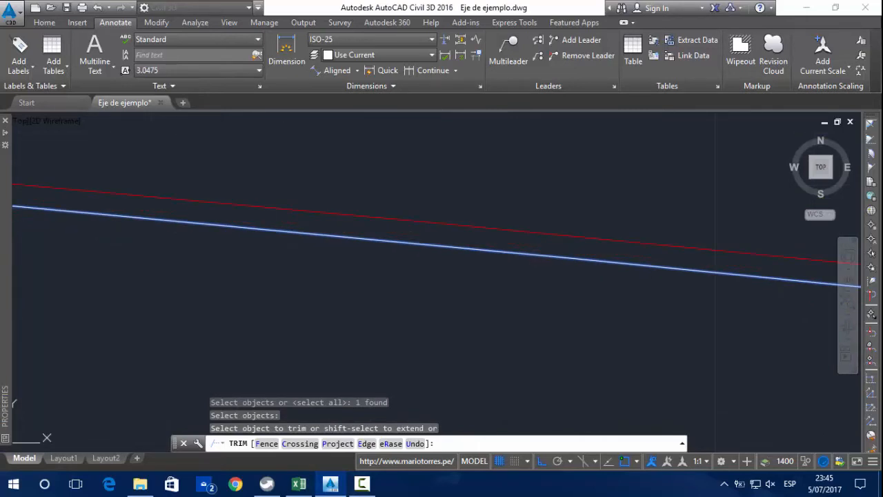
{"action": "left_click", "coordinate": [495, 229]}
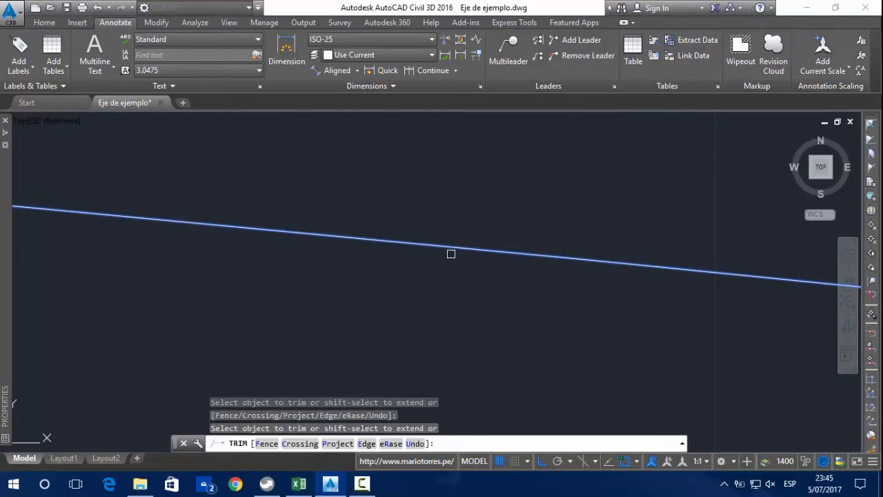
{"action": "scroll", "coordinate": [483, 255], "scroll_direction": "down", "scroll_amount": 4}
{"action": "right_click", "coordinate": [429, 262]}
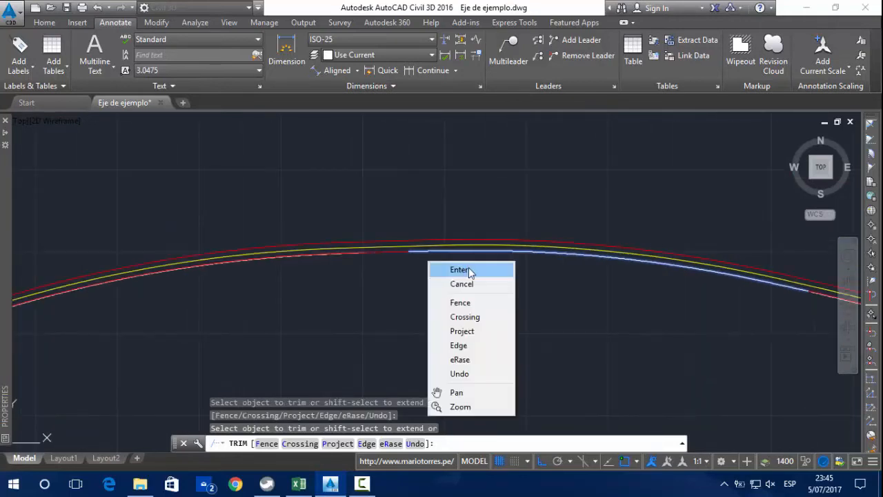
{"action": "left_click", "coordinate": [460, 270]}
Examine both ends of the eastern widening where it meets the trimmed lane edge
{"action": "scroll", "coordinate": [448, 219], "scroll_direction": "up", "scroll_amount": 3}
{"action": "scroll", "coordinate": [402, 196], "scroll_direction": "up", "scroll_amount": 3}
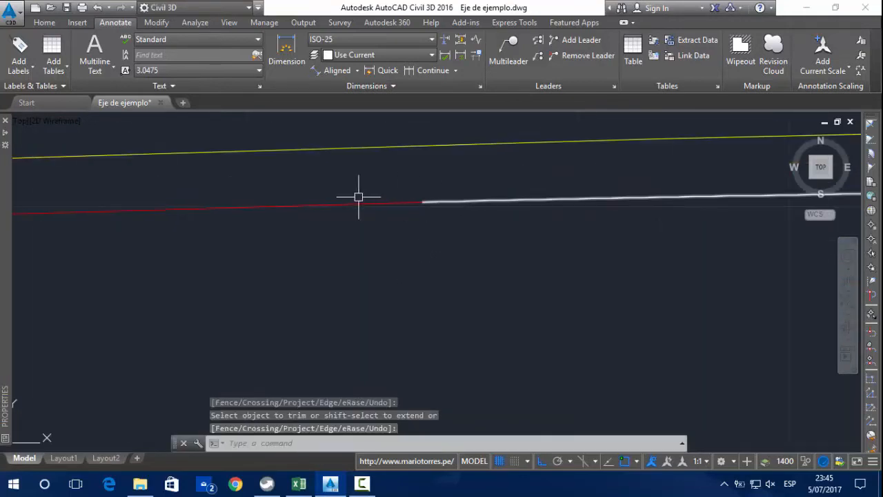
{"action": "scroll", "coordinate": [358, 197], "scroll_direction": "down", "scroll_amount": 5}
{"action": "scroll", "coordinate": [403, 247], "scroll_direction": "up", "scroll_amount": 2}
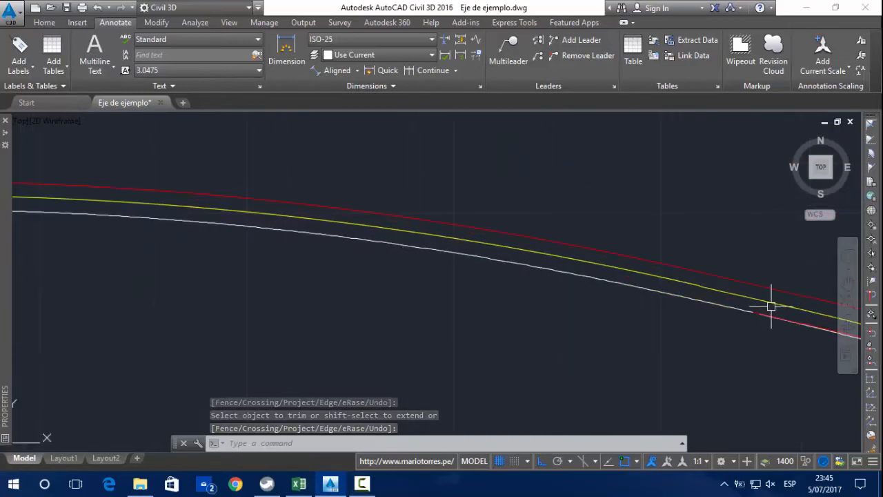
{"action": "middle_click_drag", "start_coordinate": [818, 327], "coordinate": [432, 268]}
{"action": "scroll", "coordinate": [372, 259], "scroll_direction": "up", "scroll_amount": 5}
{"action": "scroll", "coordinate": [371, 258], "scroll_direction": "down", "scroll_amount": 4}
{"action": "middle_click_drag", "start_coordinate": [539, 281], "coordinate": [661, 278]}
{"action": "scroll", "coordinate": [298, 234], "scroll_direction": "down", "scroll_amount": 5}
{"action": "scroll", "coordinate": [343, 222], "scroll_direction": "up", "scroll_amount": 5}
{"action": "scroll", "coordinate": [600, 244], "scroll_direction": "down", "scroll_amount": 5}
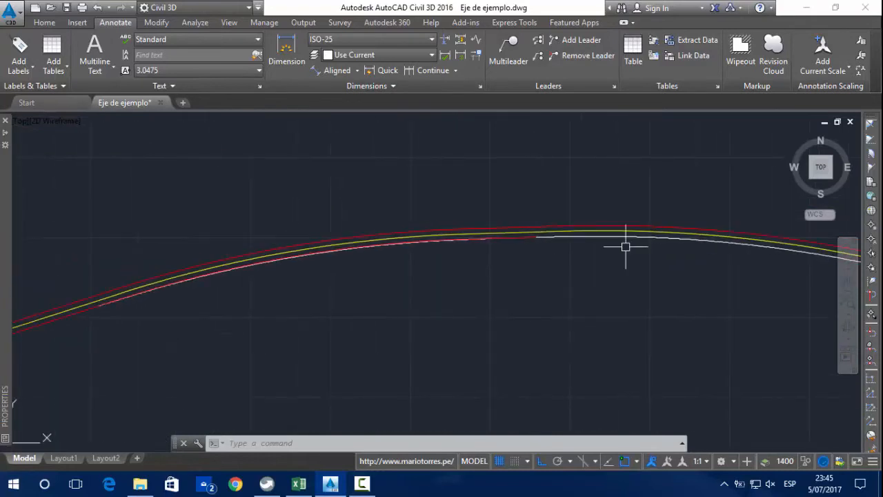
Trim the lower red lane edge alongside the hill curve's western widening, using that widening as the cutting edge
{"action": "scroll", "coordinate": [298, 270], "scroll_direction": "up", "scroll_amount": 5}
{"action": "middle_click_drag", "start_coordinate": [298, 270], "coordinate": [661, 295]}
{"action": "key", "text": "Escape"}
{"action": "type", "text": "tr"}
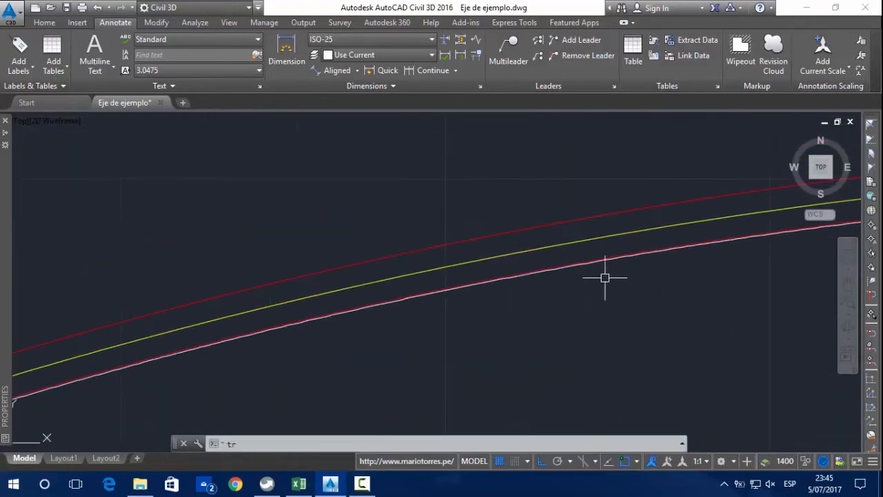
{"action": "key", "text": "Return"}
{"action": "scroll", "coordinate": [420, 293], "scroll_direction": "up", "scroll_amount": 6}
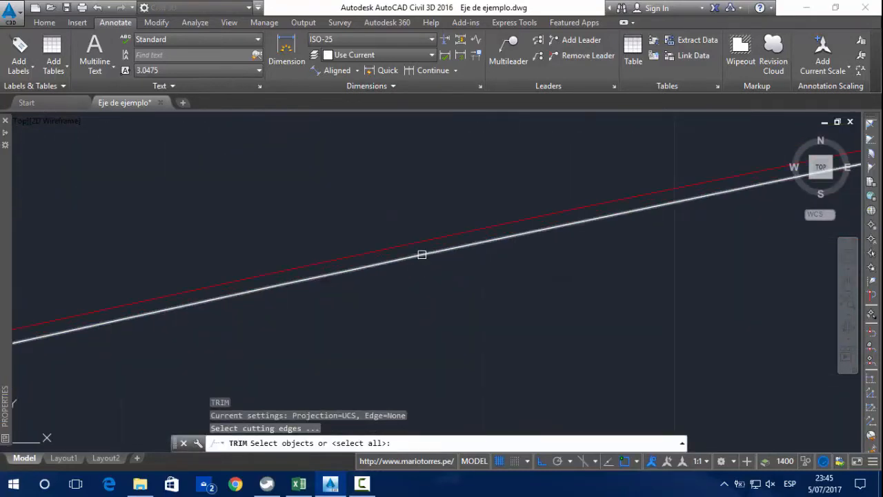
{"action": "left_click", "coordinate": [422, 256]}
{"action": "key", "text": "Return"}
{"action": "left_click", "coordinate": [419, 242]}
{"action": "right_click", "coordinate": [419, 242]}
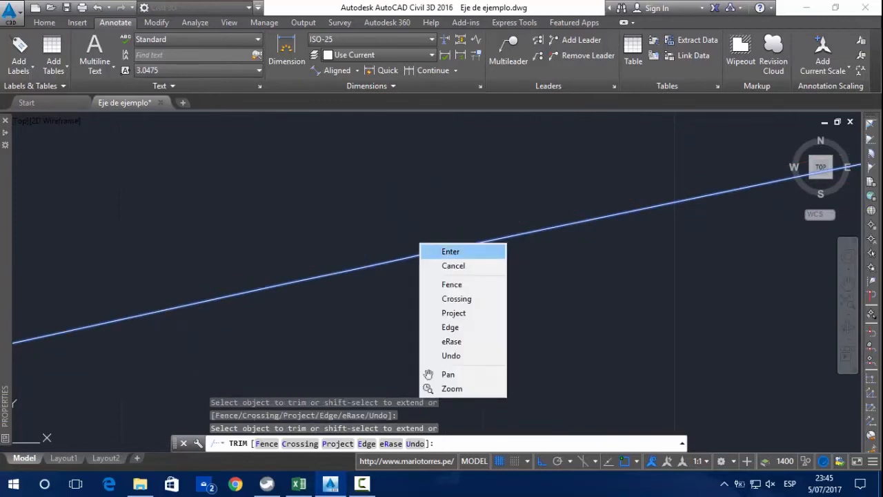
{"action": "left_click", "coordinate": [445, 252]}
Select the remaining lane edge and the western widening to check where they meet, and clear the selection
{"action": "scroll", "coordinate": [369, 276], "scroll_direction": "down", "scroll_amount": 8}
{"action": "scroll", "coordinate": [399, 285], "scroll_direction": "up", "scroll_amount": 4}
{"action": "scroll", "coordinate": [398, 284], "scroll_direction": "up", "scroll_amount": 4}
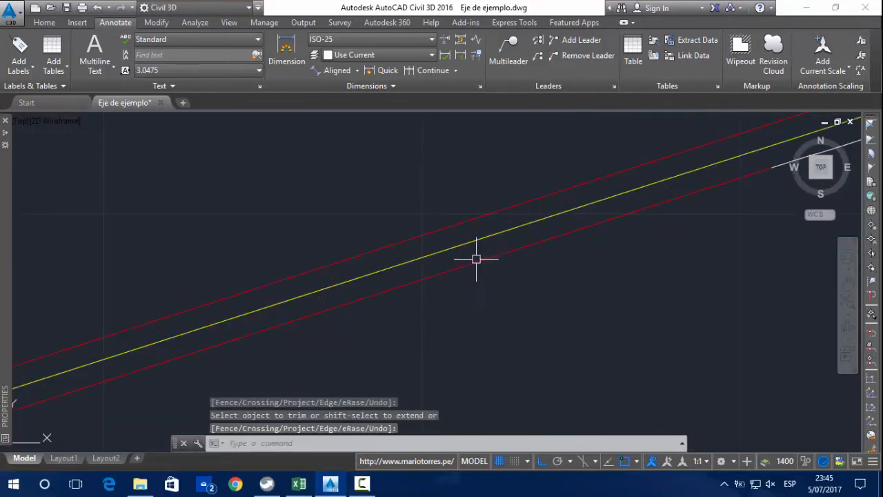
{"action": "left_click", "coordinate": [476, 259]}
{"action": "middle_click_drag", "start_coordinate": [674, 242], "coordinate": [108, 382]}
{"action": "scroll", "coordinate": [367, 274], "scroll_direction": "down", "scroll_amount": 4}
{"action": "left_click", "coordinate": [418, 255]}
{"action": "scroll", "coordinate": [573, 266], "scroll_direction": "down", "scroll_amount": 4}
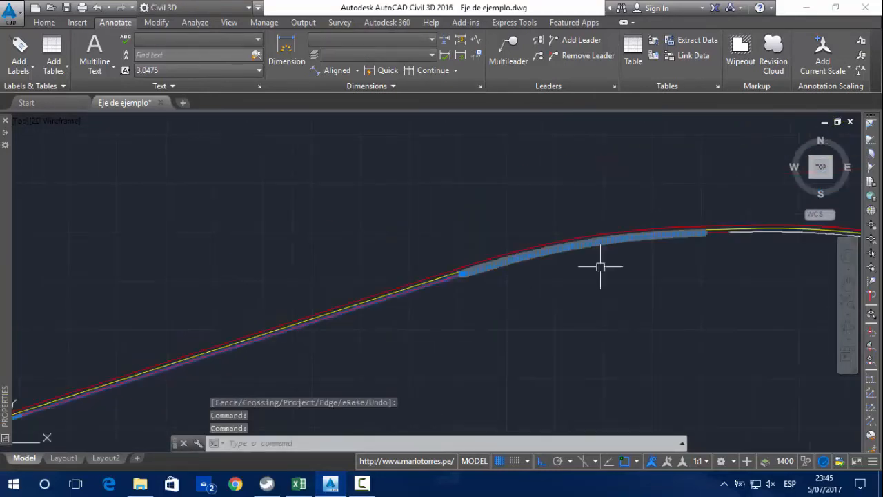
{"action": "middle_click_drag", "start_coordinate": [700, 247], "coordinate": [366, 254]}
{"action": "scroll", "coordinate": [383, 242], "scroll_direction": "up", "scroll_amount": 9}
{"action": "scroll", "coordinate": [355, 256], "scroll_direction": "down", "scroll_amount": 5}
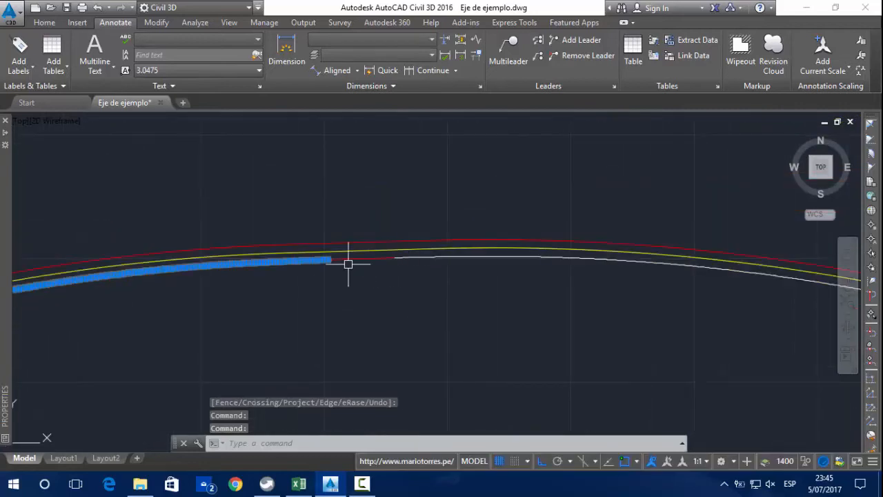
{"action": "key", "text": "Escape"}
{"action": "key", "text": "Escape"}
Examine the transitions between lane edge and widenings along the hill curve and its approaches
{"action": "scroll", "coordinate": [566, 284], "scroll_direction": "down", "scroll_amount": 3}
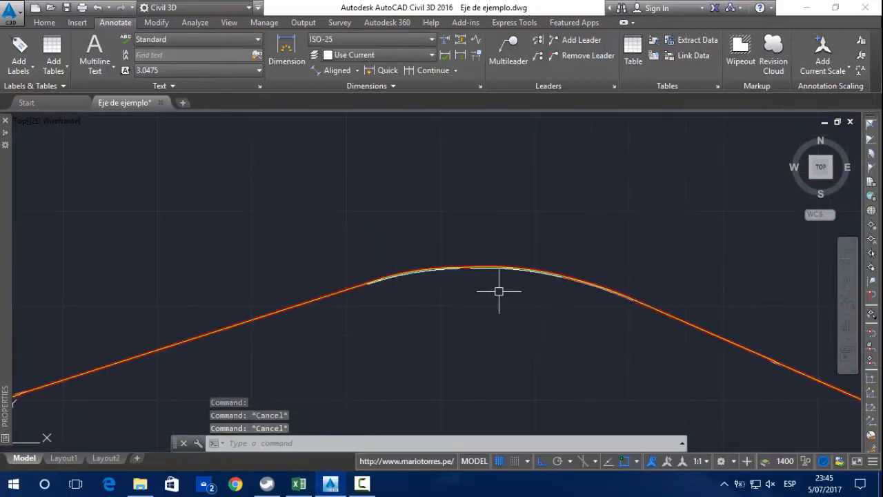
{"action": "scroll", "coordinate": [461, 309], "scroll_direction": "down", "scroll_amount": 4}
{"action": "scroll", "coordinate": [280, 358], "scroll_direction": "up", "scroll_amount": 6}
{"action": "middle_click_drag", "start_coordinate": [279, 359], "coordinate": [469, 280]}
{"action": "middle_click_drag", "start_coordinate": [751, 171], "coordinate": [289, 337]}
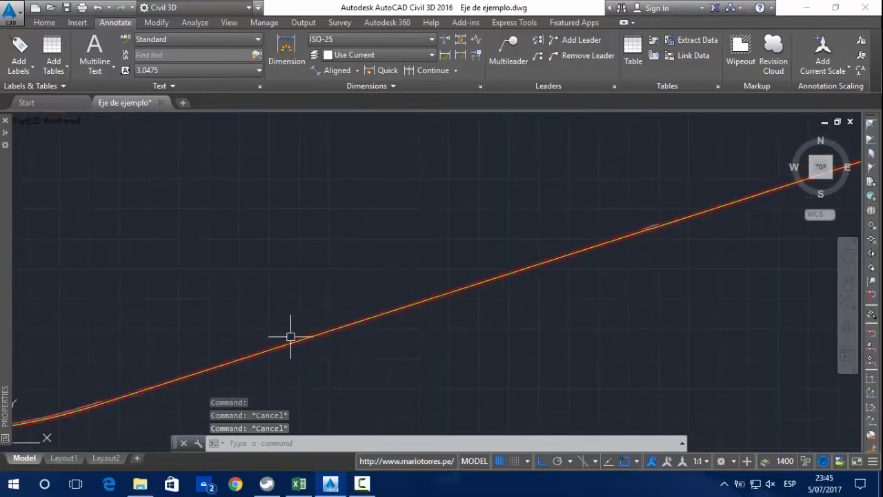
{"action": "middle_click_drag", "start_coordinate": [627, 233], "coordinate": [179, 327]}
{"action": "scroll", "coordinate": [526, 193], "scroll_direction": "up", "scroll_amount": 2}
{"action": "scroll", "coordinate": [527, 193], "scroll_direction": "up", "scroll_amount": 2}
{"action": "middle_click_drag", "start_coordinate": [527, 193], "coordinate": [136, 427]}
{"action": "scroll", "coordinate": [547, 304], "scroll_direction": "up", "scroll_amount": 2}
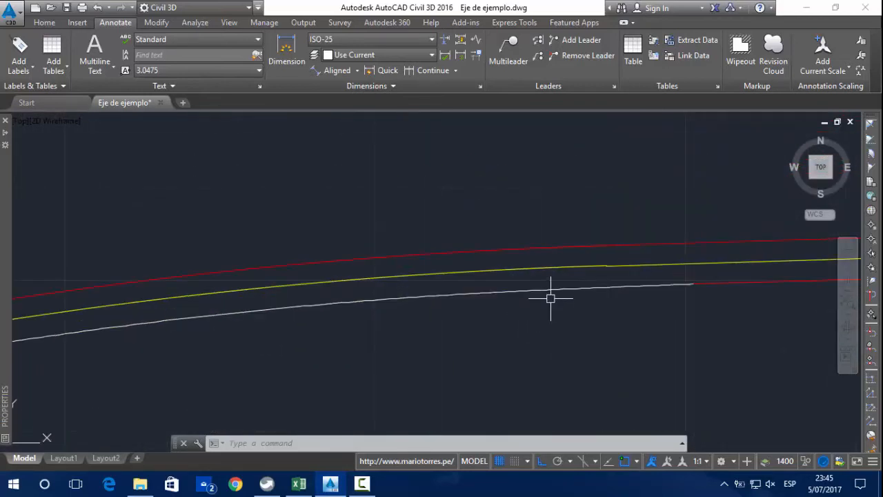
{"action": "scroll", "coordinate": [549, 289], "scroll_direction": "down", "scroll_amount": 3}
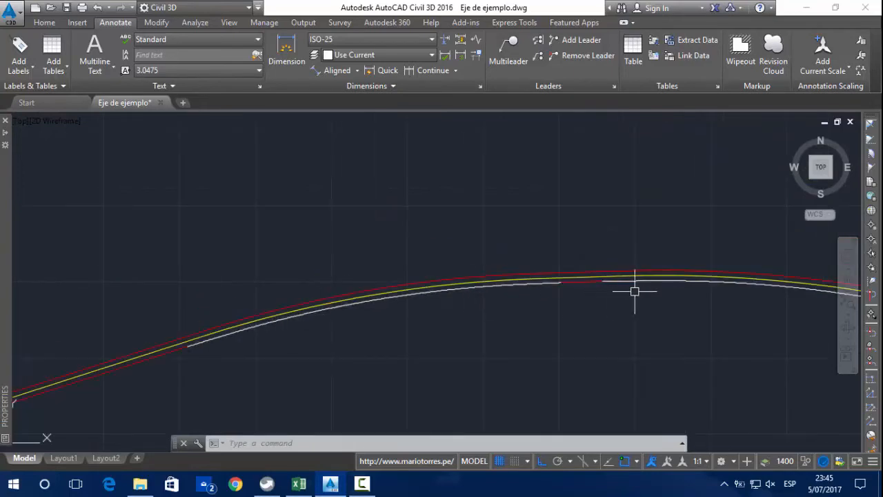
{"action": "scroll", "coordinate": [596, 283], "scroll_direction": "up", "scroll_amount": 3}
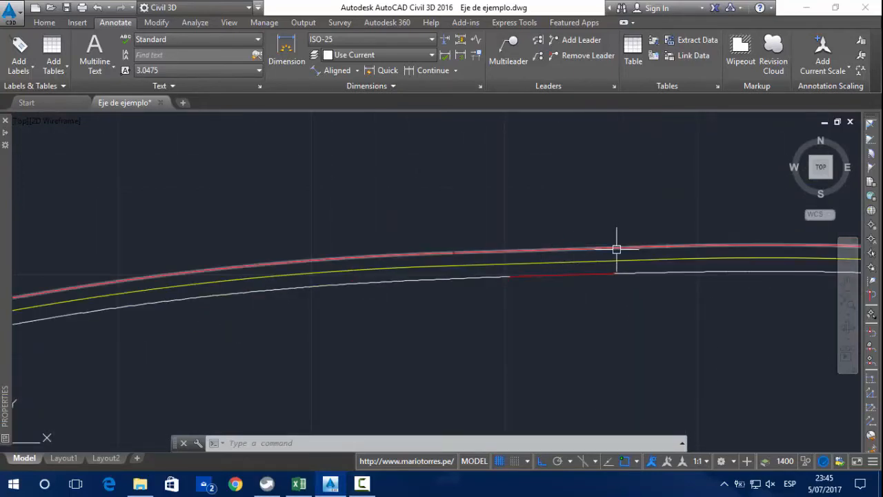
{"action": "scroll", "coordinate": [520, 285], "scroll_direction": "down", "scroll_amount": 5}
{"action": "middle_click_drag", "start_coordinate": [635, 318], "coordinate": [625, 317]}
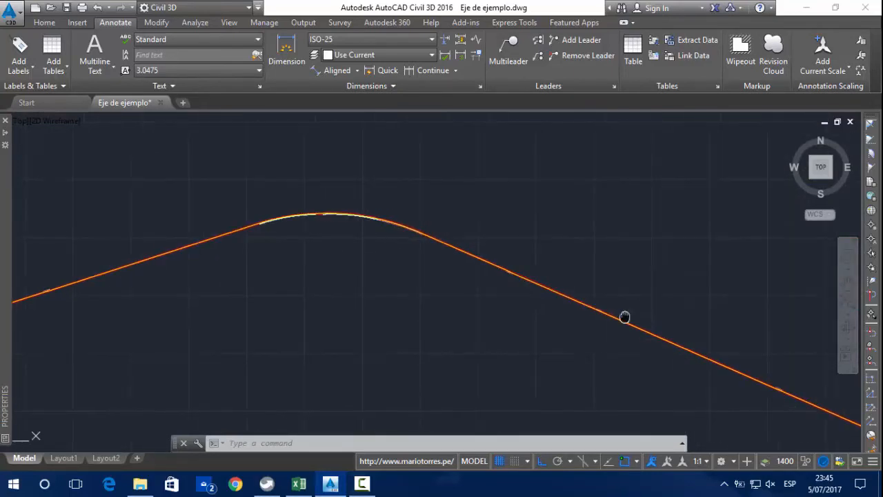
Examine the lane edges and widenings along the descending stretch as far as the curve widened on its upper side
{"action": "scroll", "coordinate": [656, 345], "scroll_direction": "up", "scroll_amount": 2}
{"action": "scroll", "coordinate": [461, 236], "scroll_direction": "up", "scroll_amount": 2}
{"action": "scroll", "coordinate": [579, 367], "scroll_direction": "up", "scroll_amount": 3}
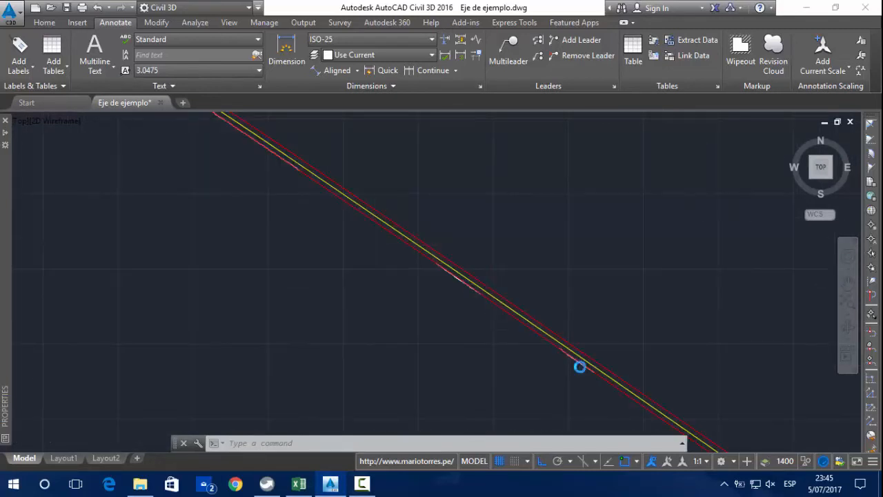
{"action": "scroll", "coordinate": [579, 366], "scroll_direction": "down", "scroll_amount": 4}
{"action": "scroll", "coordinate": [630, 335], "scroll_direction": "up", "scroll_amount": 1}
{"action": "scroll", "coordinate": [430, 329], "scroll_direction": "up", "scroll_amount": 2}
{"action": "scroll", "coordinate": [421, 324], "scroll_direction": "up", "scroll_amount": 2}
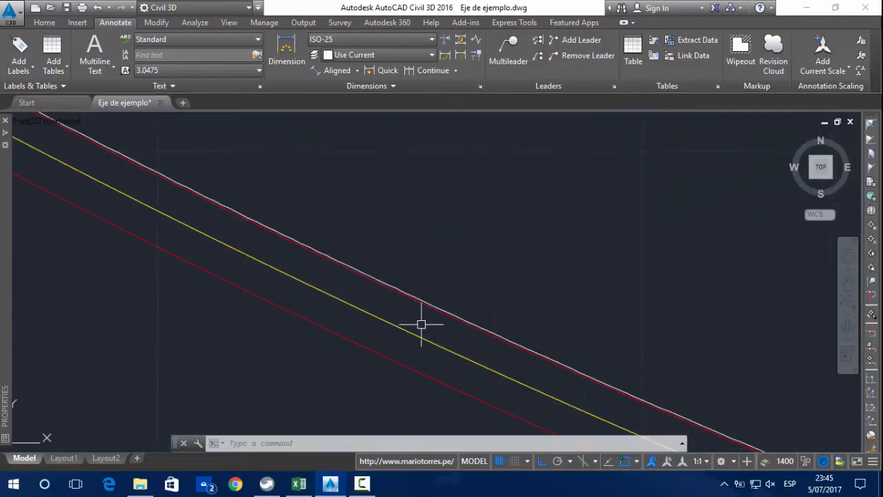
{"action": "scroll", "coordinate": [462, 304], "scroll_direction": "down", "scroll_amount": 3}
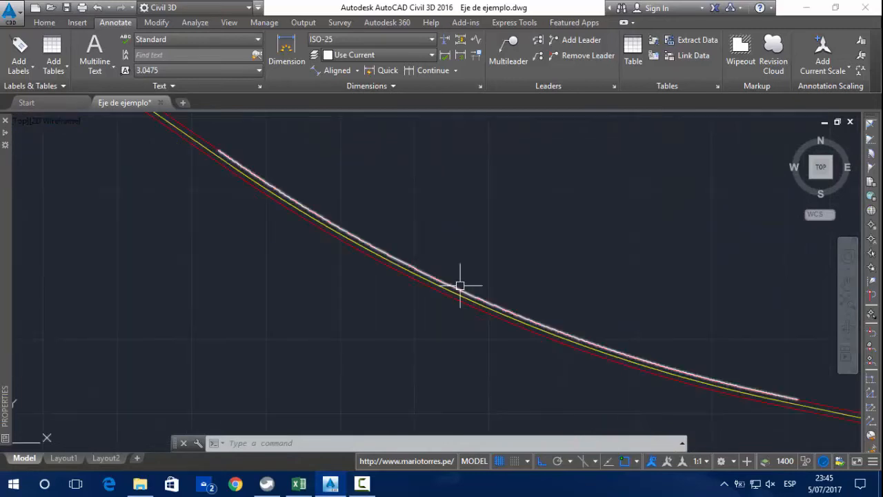
{"action": "scroll", "coordinate": [414, 262], "scroll_direction": "up", "scroll_amount": 4}
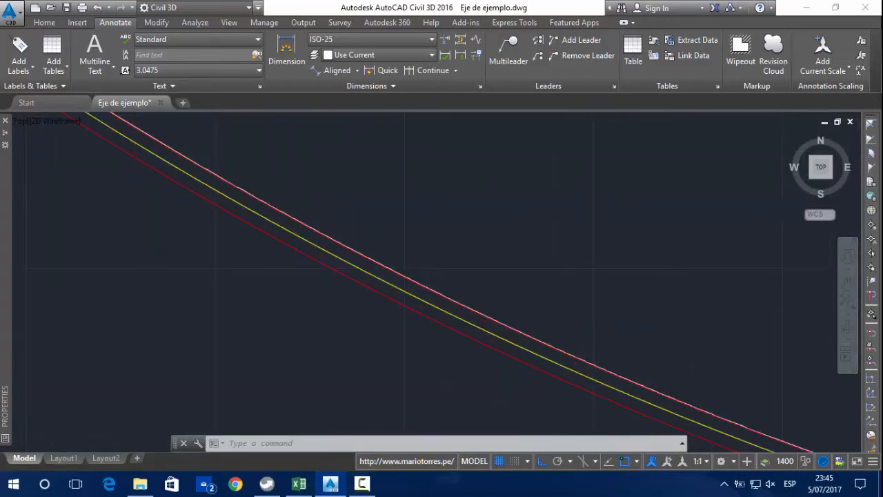
Try to trim the upper red lane edge beside the curve's widening, using the widening as cutting edge, and undo the trim
{"action": "left_click", "coordinate": [458, 317]}
{"action": "scroll", "coordinate": [457, 317], "scroll_direction": "down", "scroll_amount": 4}
{"action": "scroll", "coordinate": [457, 260], "scroll_direction": "up", "scroll_amount": 4}
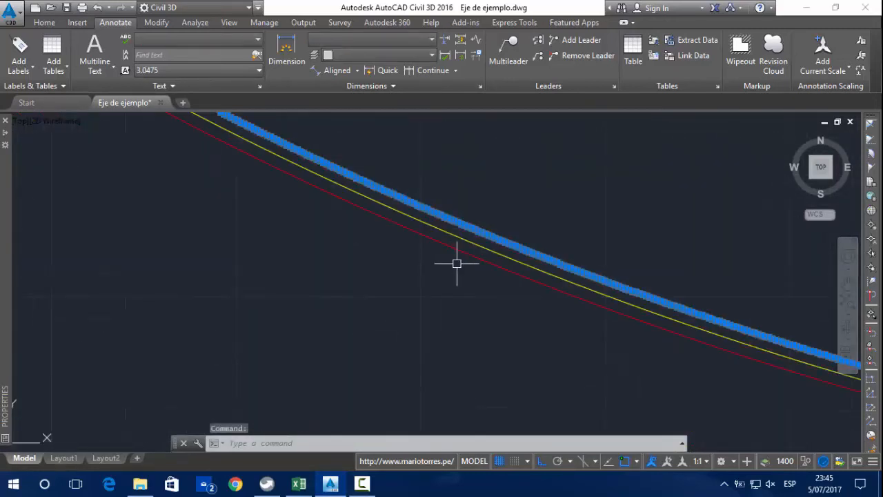
{"action": "type", "text": "tr"}
{"action": "key", "text": "Return"}
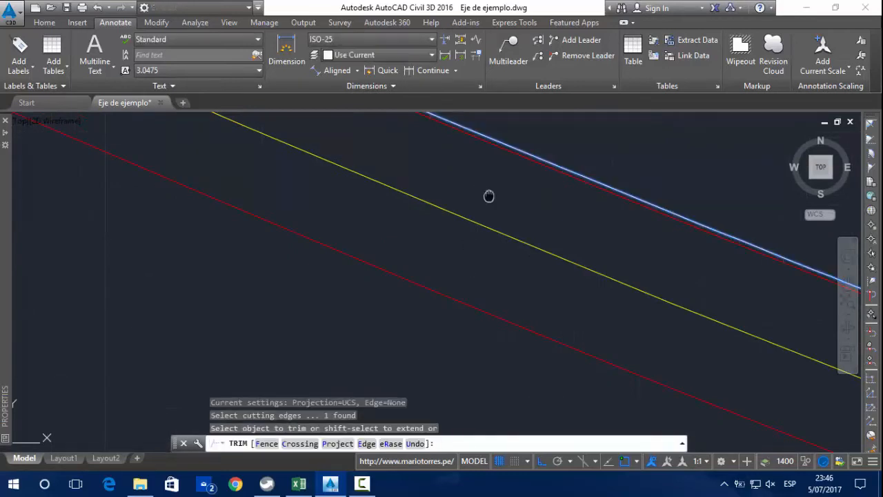
{"action": "middle_click_drag", "start_coordinate": [488, 195], "coordinate": [448, 281]}
{"action": "scroll", "coordinate": [455, 223], "scroll_direction": "up", "scroll_amount": 5}
{"action": "left_click", "coordinate": [480, 251]}
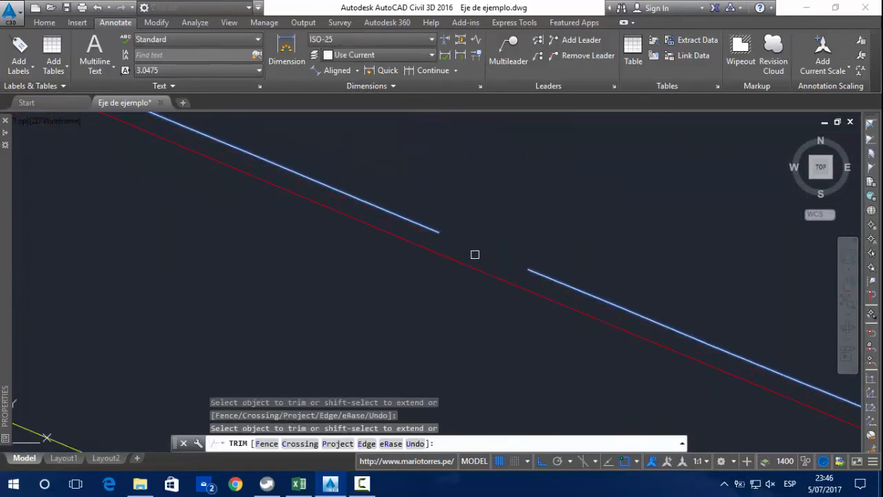
{"action": "key", "text": "Escape"}
{"action": "type", "text": "u"}
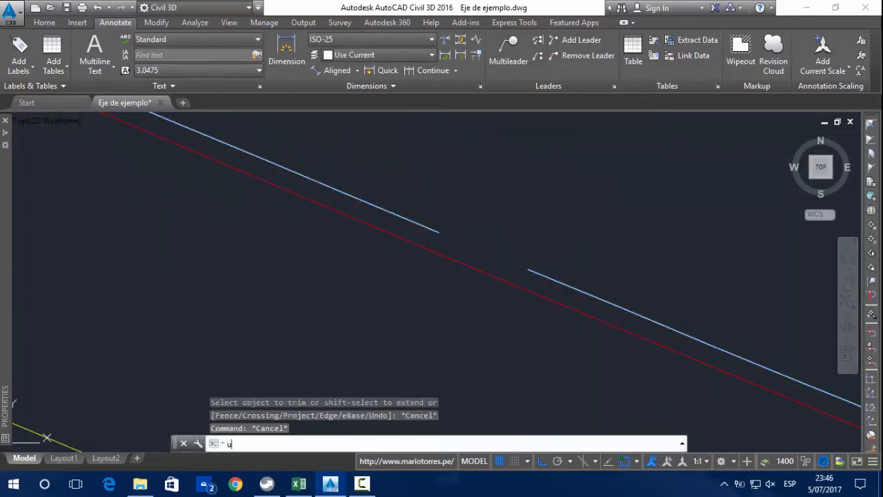
{"action": "key", "text": "Return"}
Trim the upper red lane edge beside the curve's widening, using that widening as the cutting edge
{"action": "type", "text": "tr"}
{"action": "key", "text": "Return"}
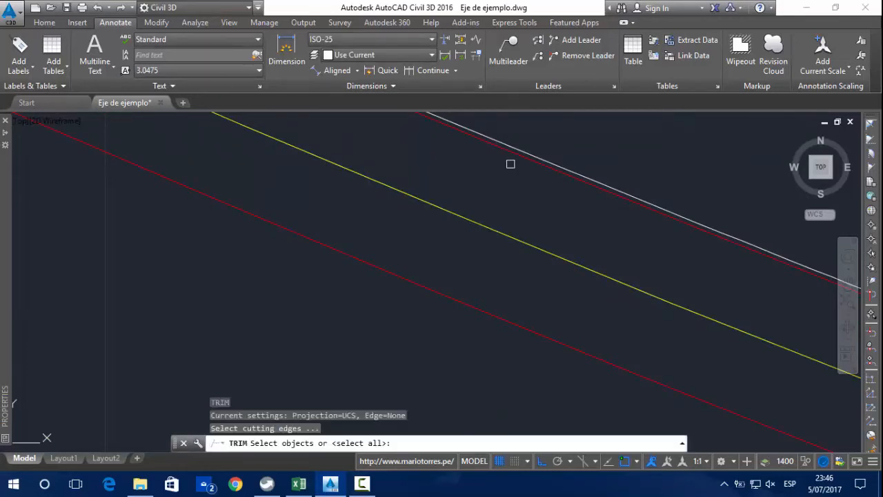
{"action": "scroll", "coordinate": [525, 145], "scroll_direction": "up", "scroll_amount": 4}
{"action": "left_click", "coordinate": [524, 145]}
{"action": "key", "text": "Return"}
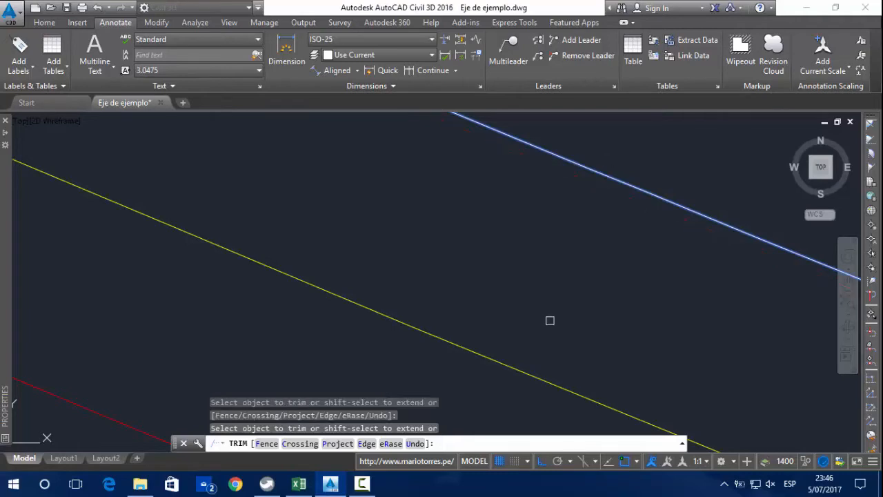
{"action": "scroll", "coordinate": [550, 319], "scroll_direction": "down", "scroll_amount": 5}
{"action": "right_click", "coordinate": [431, 277]}
{"action": "left_click", "coordinate": [459, 285]}
{"action": "scroll", "coordinate": [503, 296], "scroll_direction": "down", "scroll_amount": 3}
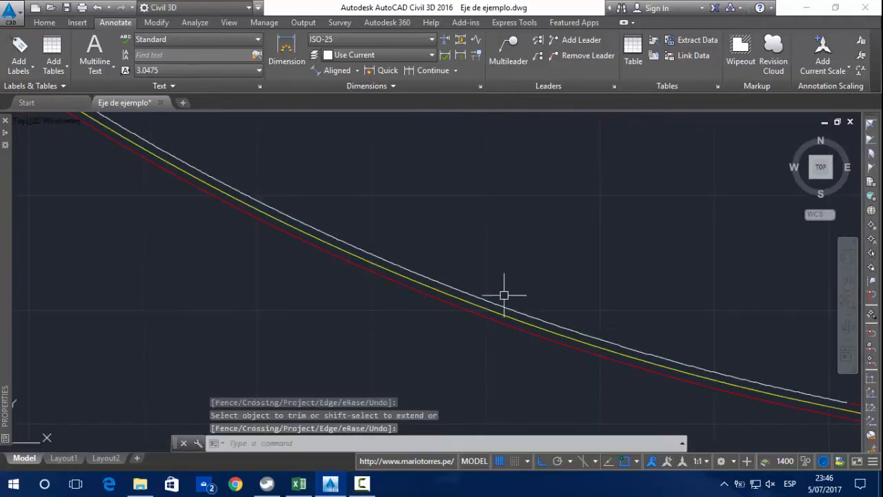
Join the curve's widening with the red lane edges at both of its ends into one polyline using PEDIT Join
{"action": "scroll", "coordinate": [673, 347], "scroll_direction": "down", "scroll_amount": 1}
{"action": "scroll", "coordinate": [397, 227], "scroll_direction": "up", "scroll_amount": 5}
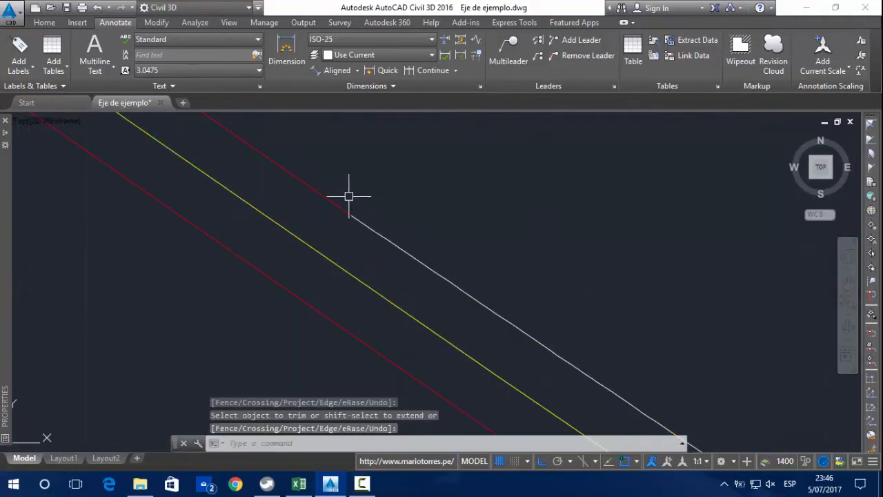
{"action": "type", "text": "pe"}
{"action": "key", "text": "Return"}
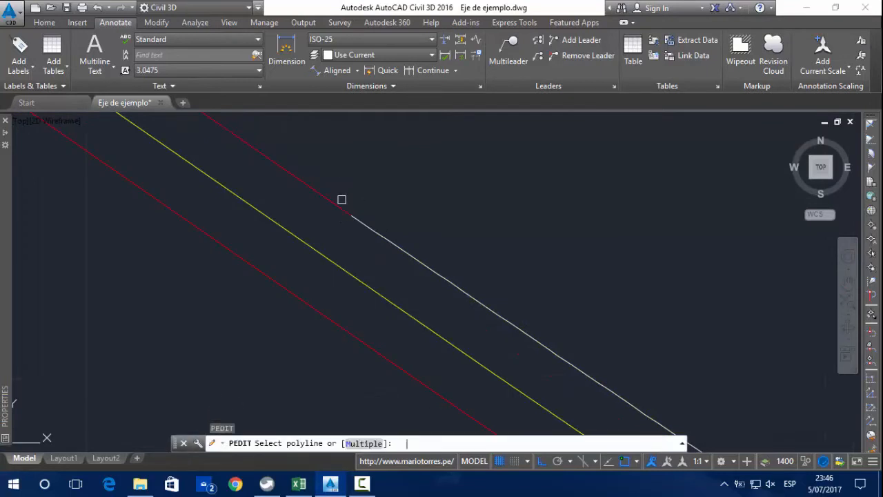
{"action": "left_click", "coordinate": [338, 208]}
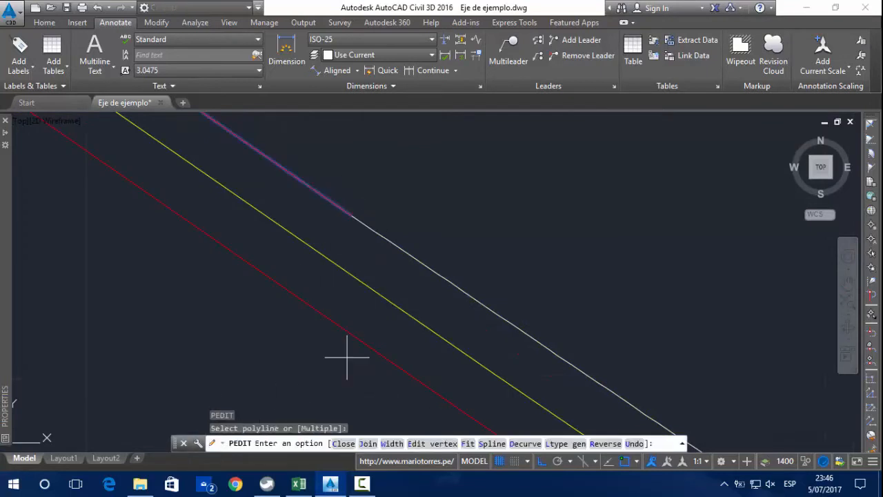
{"action": "type", "text": "j"}
{"action": "key", "text": "Return"}
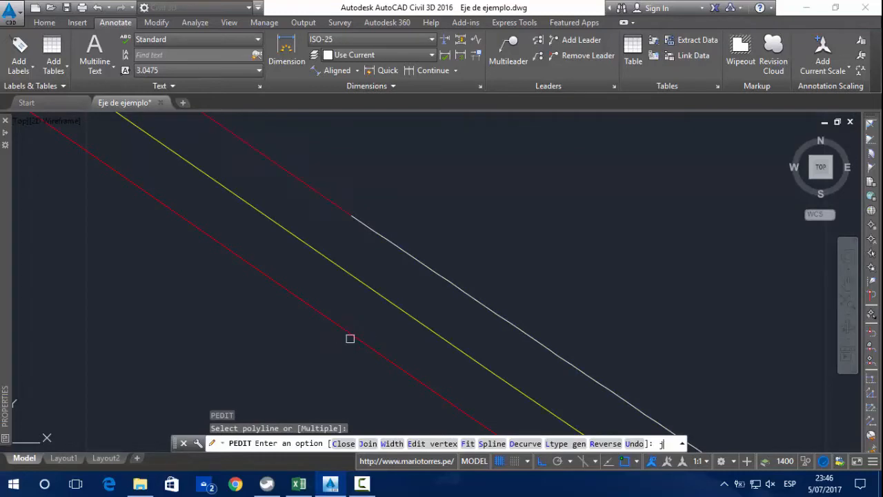
{"action": "left_click", "coordinate": [344, 209]}
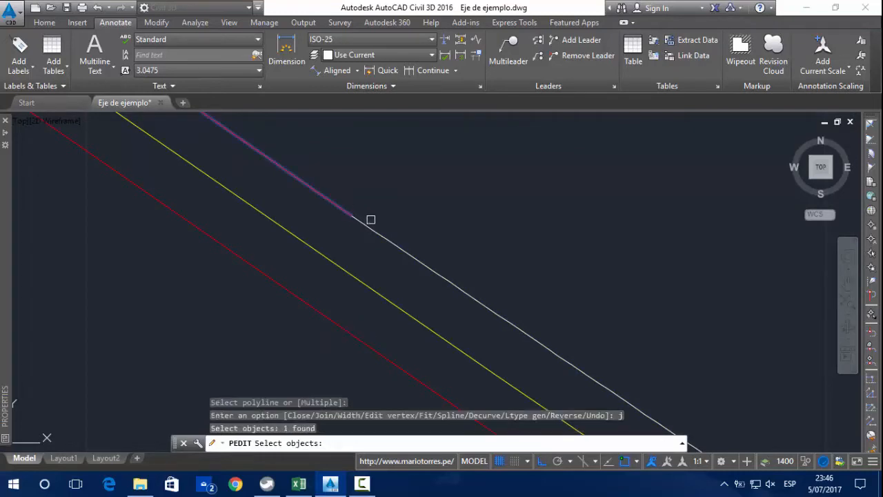
{"action": "left_click", "coordinate": [409, 253]}
{"action": "scroll", "coordinate": [552, 338], "scroll_direction": "down", "scroll_amount": 8}
{"action": "middle_click_drag", "start_coordinate": [656, 364], "coordinate": [506, 300]}
{"action": "scroll", "coordinate": [623, 369], "scroll_direction": "up", "scroll_amount": 8}
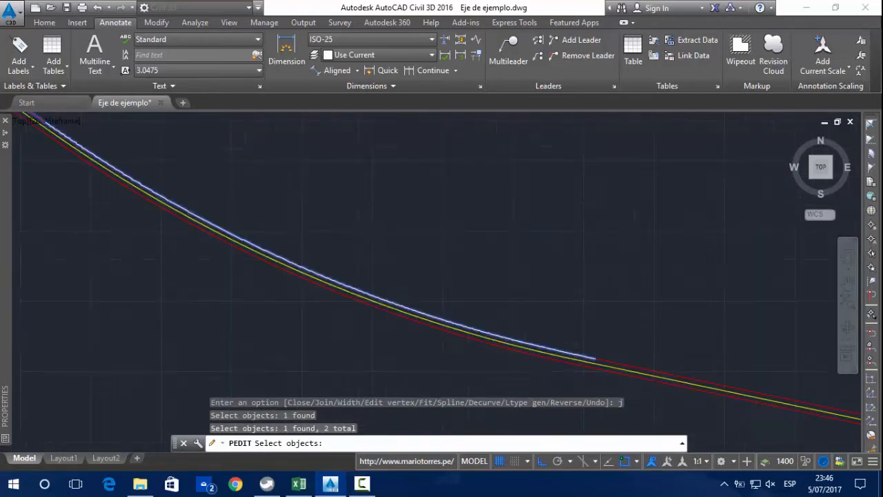
{"action": "left_click", "coordinate": [625, 359]}
{"action": "key", "text": "Return"}
{"action": "right_click", "coordinate": [641, 268]}
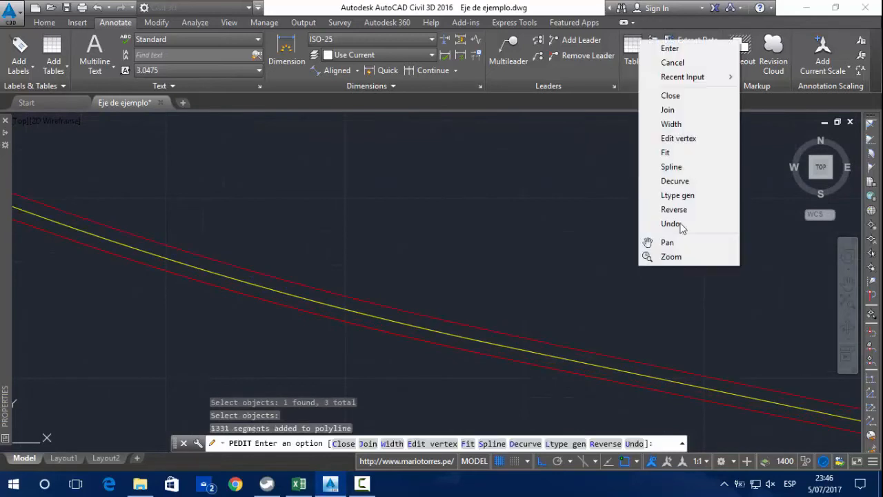
{"action": "left_click", "coordinate": [671, 47]}
Select the joined upper lane edge to check its extent toward the next curve, and clear the selection
{"action": "left_click", "coordinate": [409, 307]}
{"action": "scroll", "coordinate": [445, 264], "scroll_direction": "down", "scroll_amount": 6}
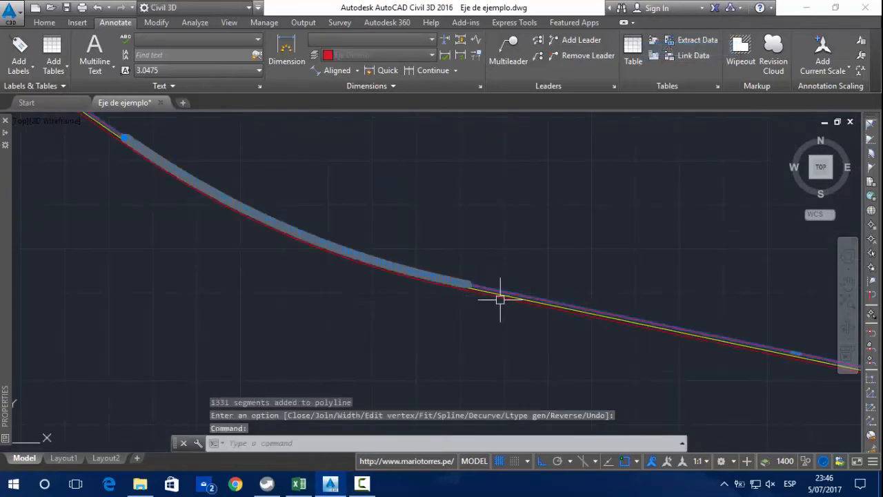
{"action": "middle_click_drag", "start_coordinate": [639, 338], "coordinate": [209, 298]}
{"action": "middle_click_drag", "start_coordinate": [634, 354], "coordinate": [359, 298]}
{"action": "scroll", "coordinate": [514, 341], "scroll_direction": "up", "scroll_amount": 5}
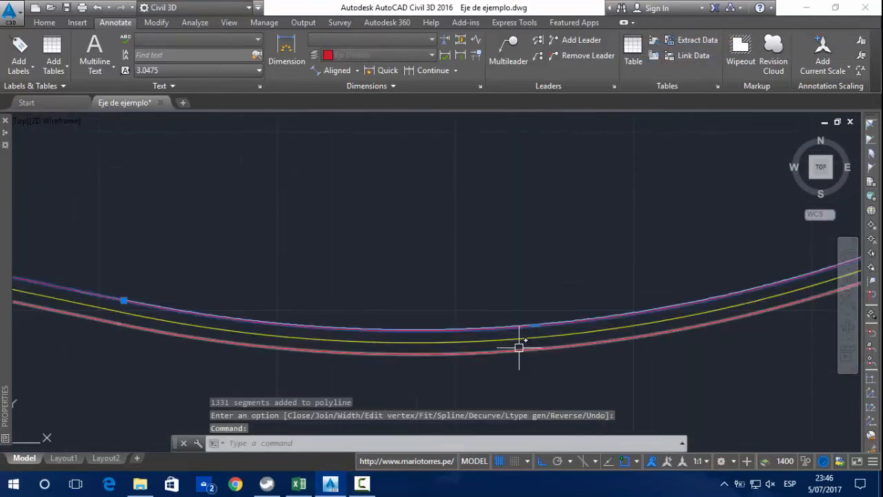
{"action": "key", "text": "Escape"}
Select the joined upper lane edge and the lower lane edge in turn to check their continuity, clearing each selection
{"action": "scroll", "coordinate": [520, 324], "scroll_direction": "up", "scroll_amount": 2}
{"action": "scroll", "coordinate": [527, 315], "scroll_direction": "down", "scroll_amount": 8}
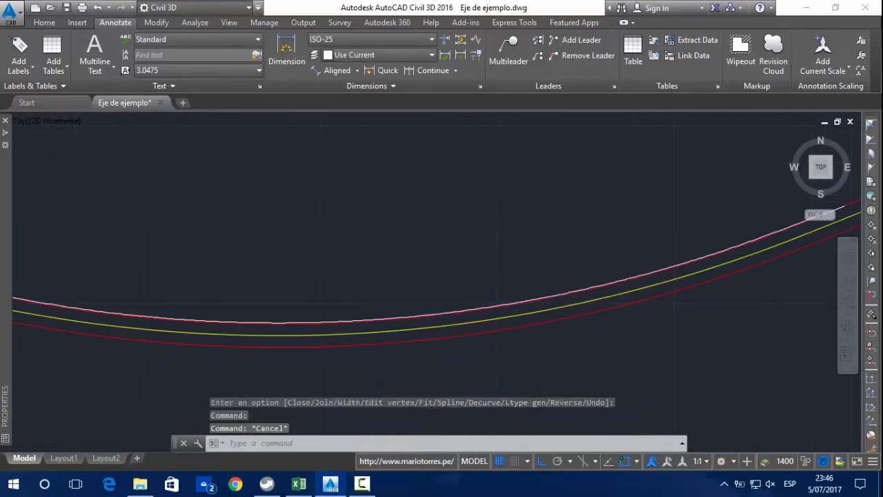
{"action": "scroll", "coordinate": [203, 251], "scroll_direction": "up", "scroll_amount": 6}
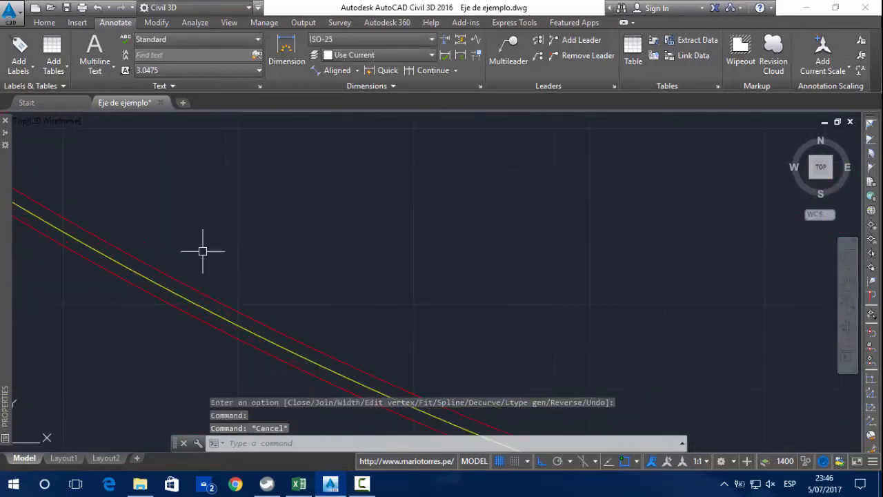
{"action": "left_click", "coordinate": [197, 286]}
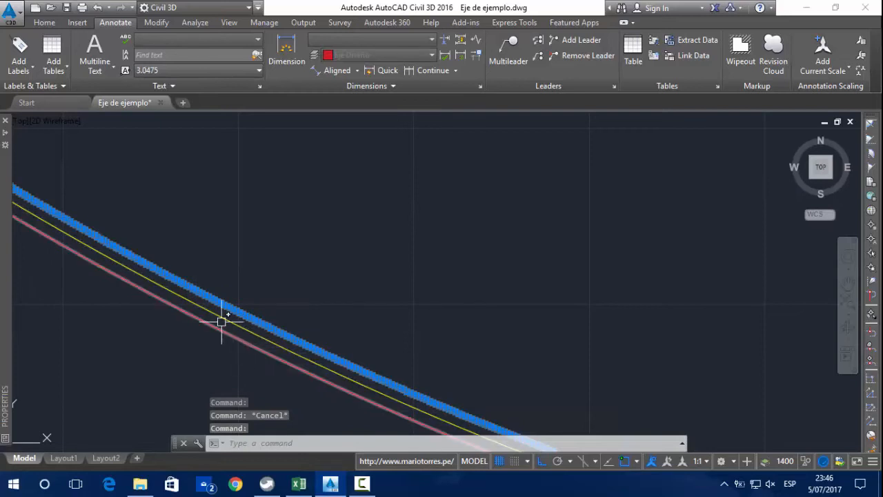
{"action": "scroll", "coordinate": [203, 325], "scroll_direction": "up", "scroll_amount": 3}
{"action": "key", "text": "Escape"}
{"action": "left_click", "coordinate": [205, 269]}
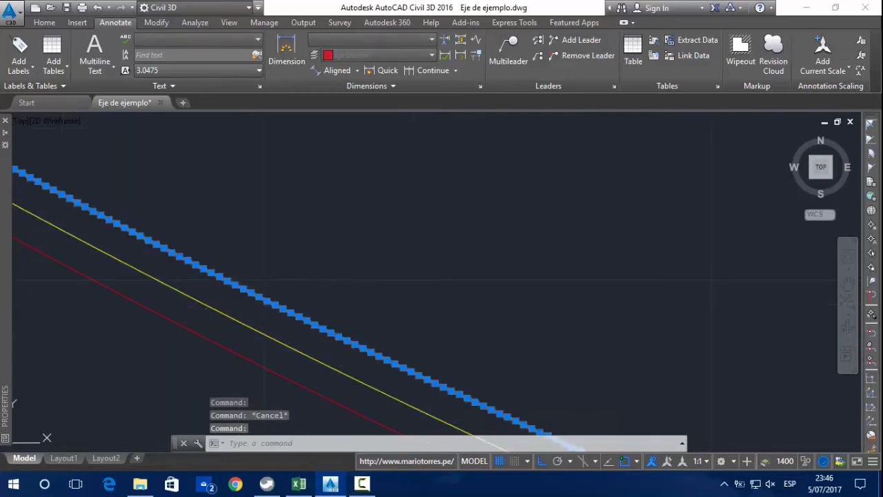
{"action": "key", "text": "Escape"}
{"action": "left_click", "coordinate": [194, 335]}
{"action": "key", "text": "Escape"}
{"action": "scroll", "coordinate": [362, 266], "scroll_direction": "down", "scroll_amount": 4}
{"action": "scroll", "coordinate": [407, 246], "scroll_direction": "down", "scroll_amount": 5}
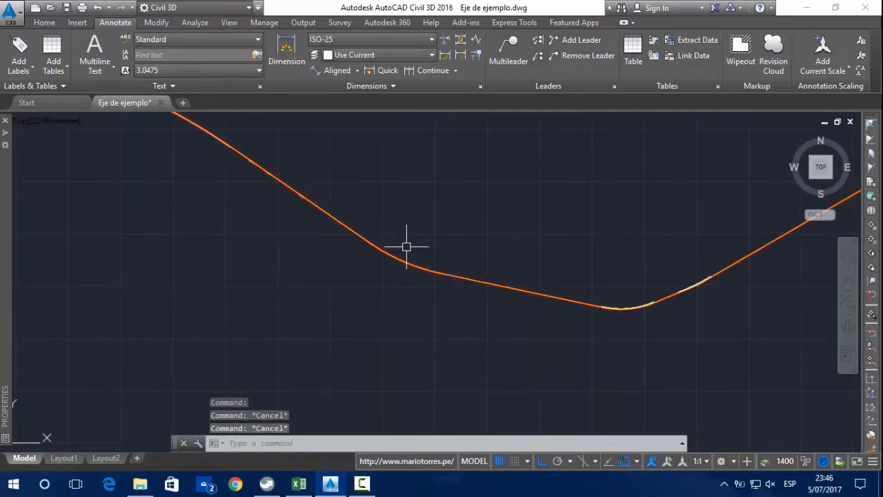
Examine the whole road axis and the curves whose widenings are still separate from the lane edges
{"action": "scroll", "coordinate": [623, 337], "scroll_direction": "down", "scroll_amount": 3}
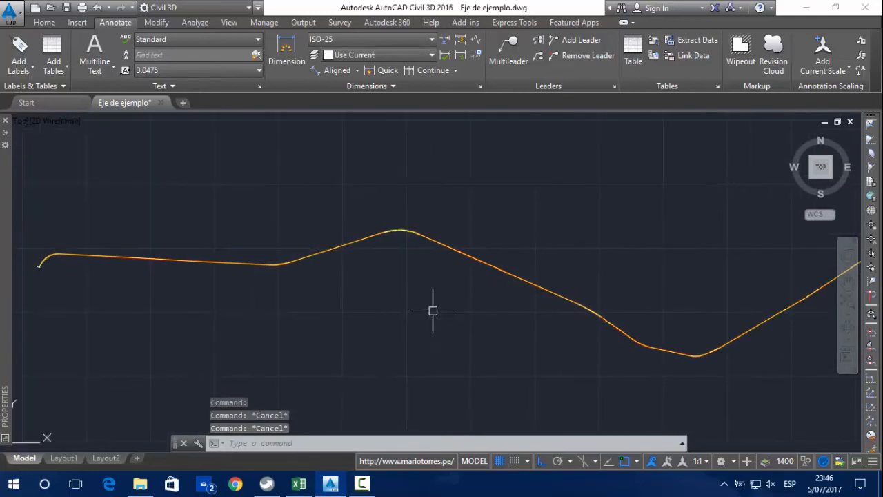
{"action": "middle_click_drag", "start_coordinate": [376, 310], "coordinate": [559, 327]}
{"action": "middle_click_drag", "start_coordinate": [497, 311], "coordinate": [300, 343]}
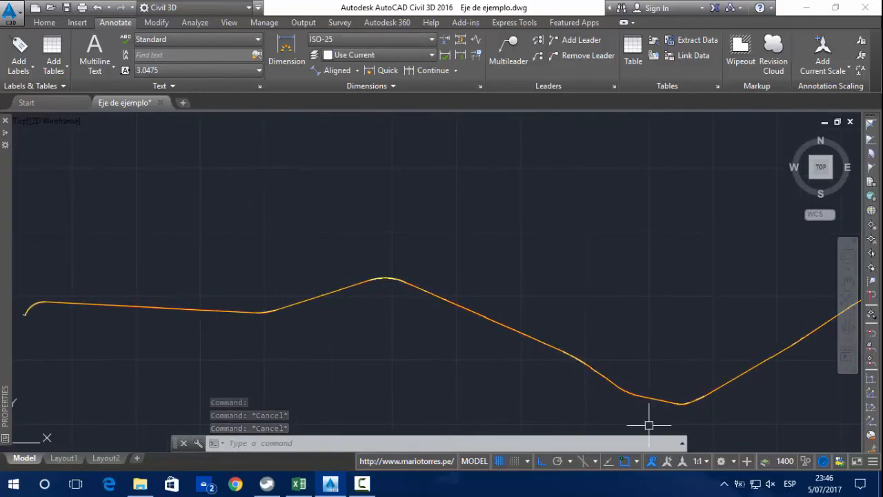
{"action": "scroll", "coordinate": [699, 417], "scroll_direction": "up", "scroll_amount": 5}
{"action": "scroll", "coordinate": [672, 365], "scroll_direction": "up", "scroll_amount": 3}
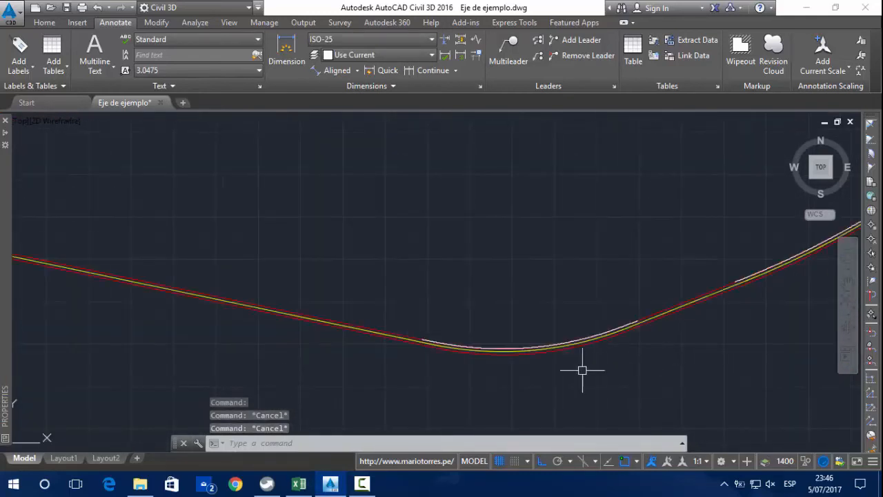
{"action": "scroll", "coordinate": [442, 340], "scroll_direction": "down", "scroll_amount": 5}
{"action": "middle_click_drag", "start_coordinate": [223, 300], "coordinate": [457, 376]}
{"action": "scroll", "coordinate": [371, 333], "scroll_direction": "down", "scroll_amount": 5}
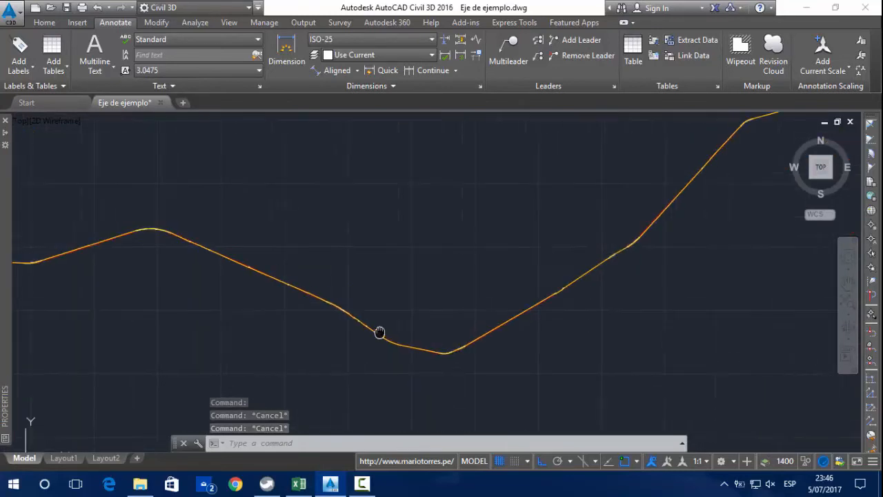
{"action": "middle_click_drag", "start_coordinate": [380, 331], "coordinate": [402, 333]}
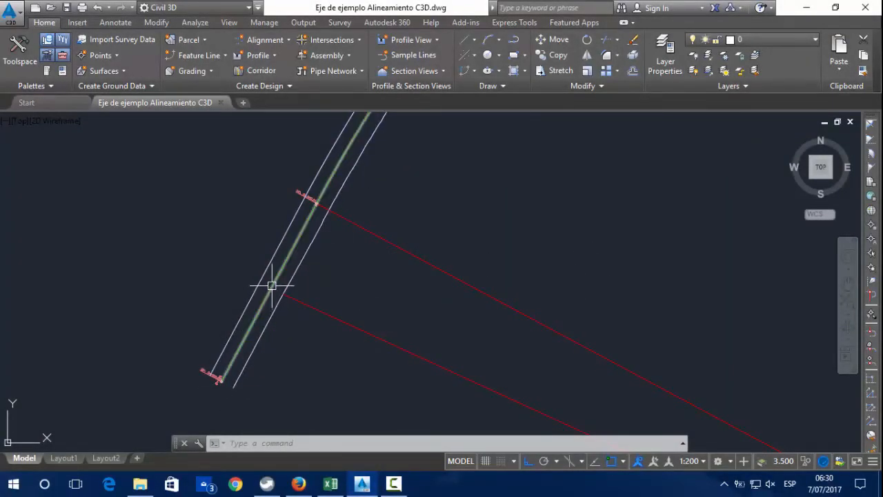
Examine the alignment's starting tangent and first curve with its lane edges in the Eje de ejemplo Alineamiento C3D drawing
{"action": "scroll", "coordinate": [240, 333], "scroll_direction": "down", "scroll_amount": 4}
{"action": "mouse_move", "coordinate": [266, 289]}
{"action": "middle_mouse_down"}
{"action": "mouse_move", "coordinate": [205, 359]}
{"action": "mouse_move", "coordinate": [316, 224]}
{"action": "middle_mouse_up"}
{"action": "scroll", "coordinate": [206, 359], "scroll_direction": "up", "scroll_amount": 3}
{"action": "scroll", "coordinate": [201, 380], "scroll_direction": "up", "scroll_amount": 3}
{"action": "scroll", "coordinate": [298, 265], "scroll_direction": "down", "scroll_amount": 2}
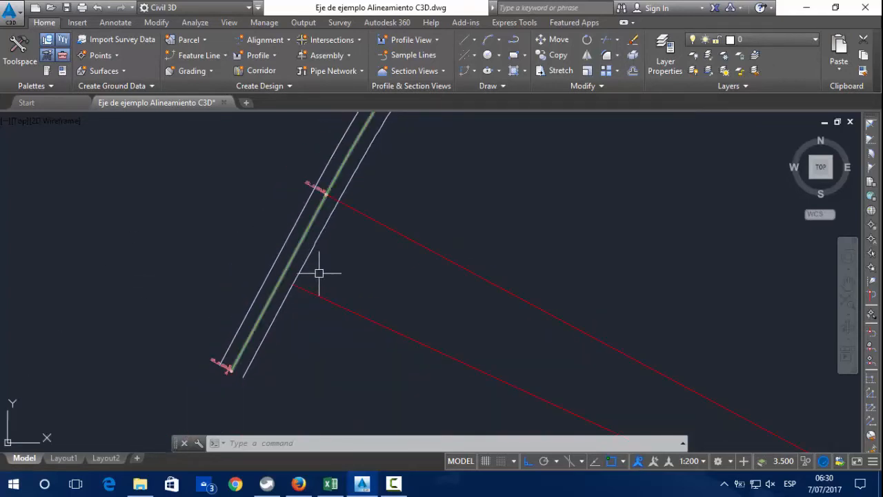
{"action": "scroll", "coordinate": [217, 325], "scroll_direction": "down", "scroll_amount": 3}
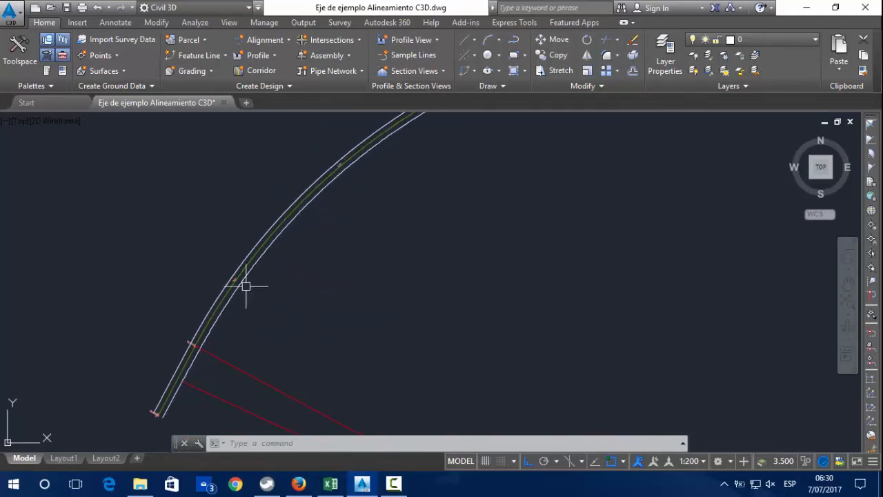
{"action": "middle_click_drag", "start_coordinate": [206, 327], "coordinate": [256, 278]}
{"action": "scroll", "coordinate": [231, 321], "scroll_direction": "up", "scroll_amount": 5}
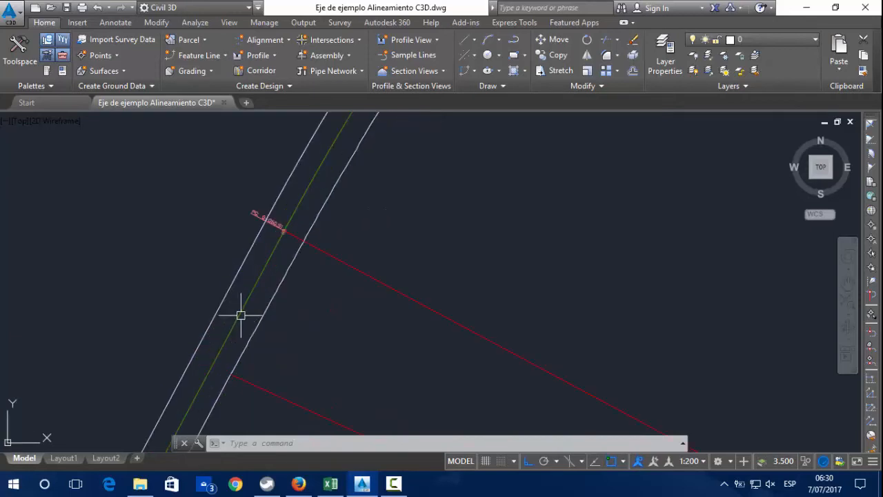
Open the tabular superelevation editor for the EJE DE EJEMPLO DE APLICATIVO alignment and look through its curve list
{"action": "left_click", "coordinate": [241, 306]}
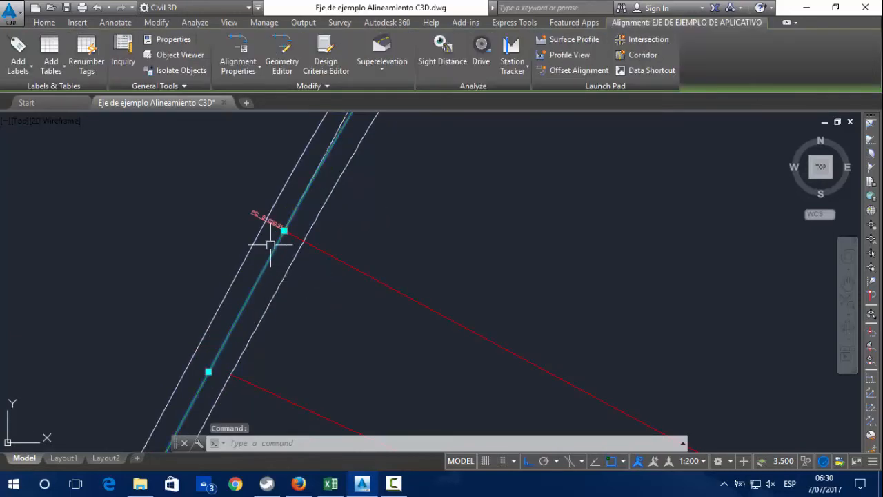
{"action": "left_click", "coordinate": [378, 70]}
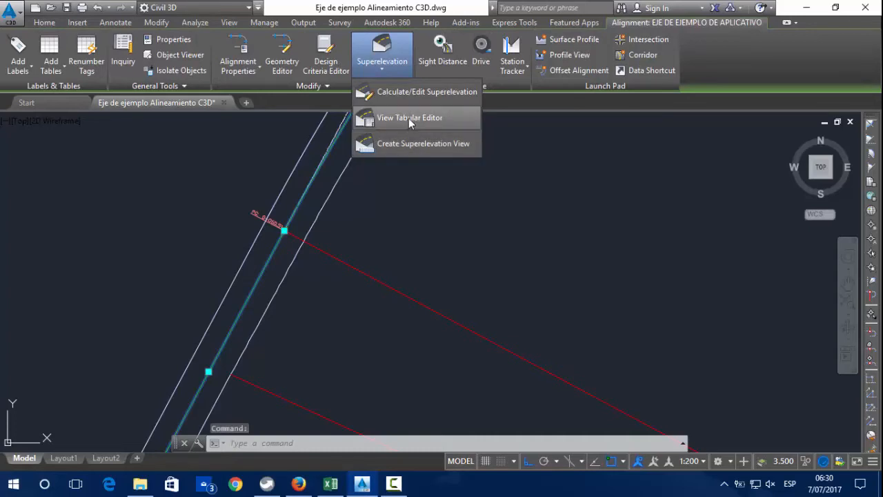
{"action": "left_click", "coordinate": [400, 114]}
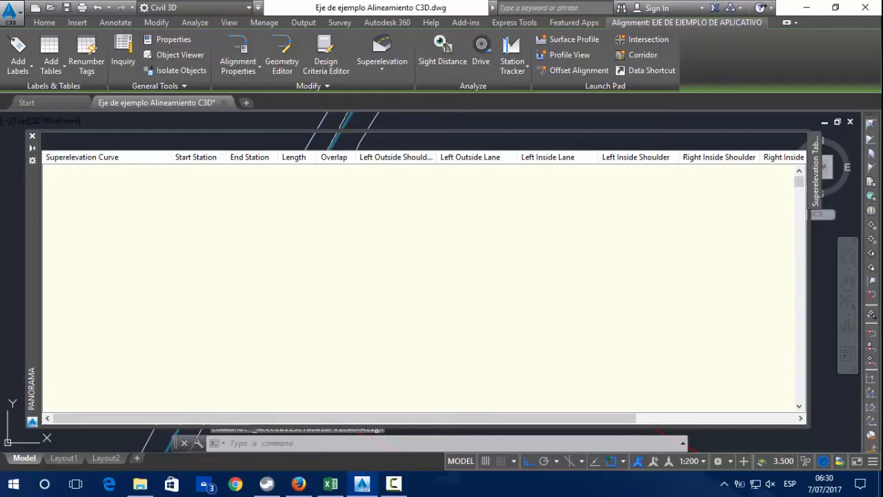
{"action": "scroll", "coordinate": [128, 300], "scroll_direction": "down", "scroll_amount": 15}
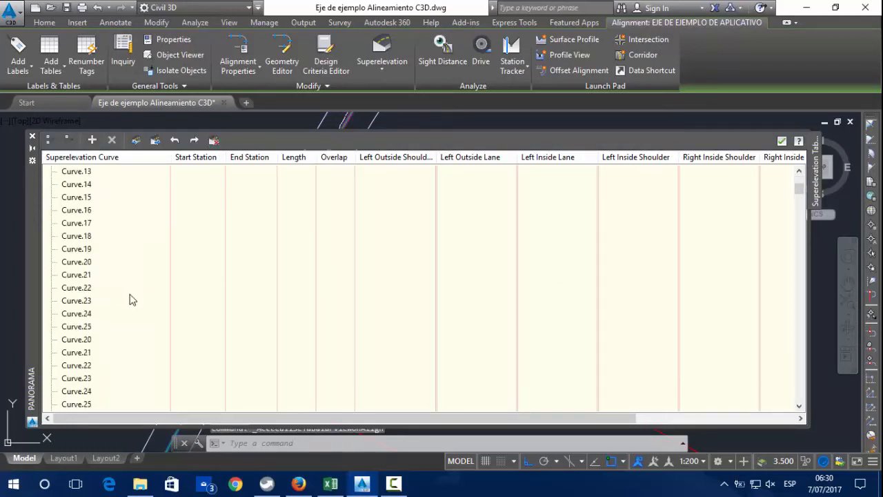
{"action": "left_click_drag", "start_coordinate": [797, 208], "coordinate": [780, 149]}
Switch to the Calculos de sobreanchos y peraltes workbook in Excel and review its Datos, Datos para el sobreancho and Tablas de Peralte y Sobreancho sheets
{"action": "left_click", "coordinate": [335, 485]}
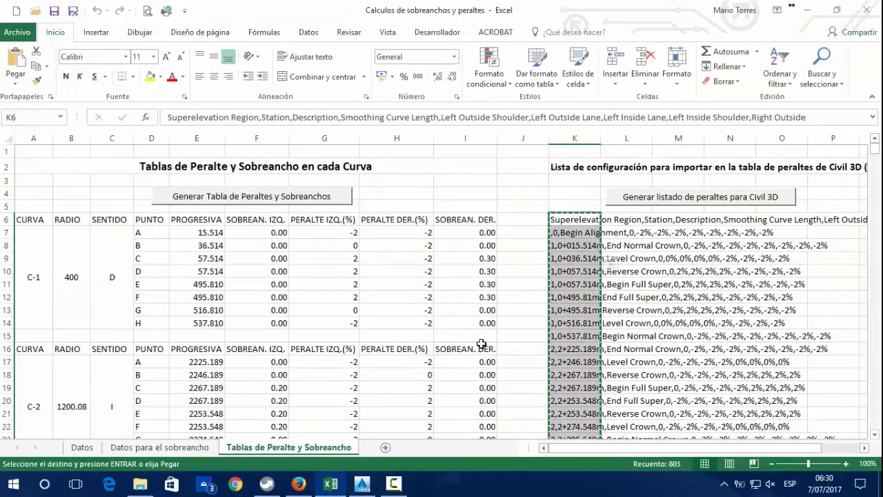
{"action": "left_click", "coordinate": [81, 447]}
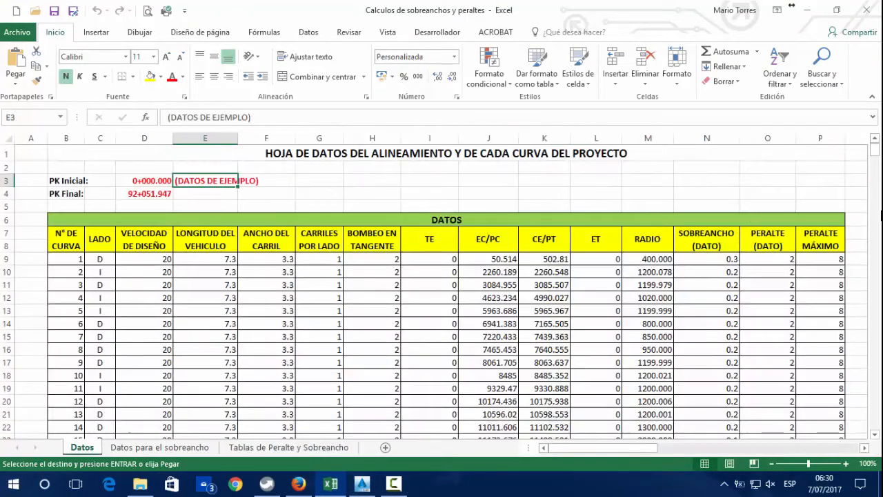
{"action": "mouse_move", "coordinate": [874, 148]}
{"action": "left_mouse_down"}
{"action": "mouse_move", "coordinate": [874, 245]}
{"action": "mouse_move", "coordinate": [874, 149]}
{"action": "left_mouse_up"}
{"action": "left_click", "coordinate": [160, 447]}
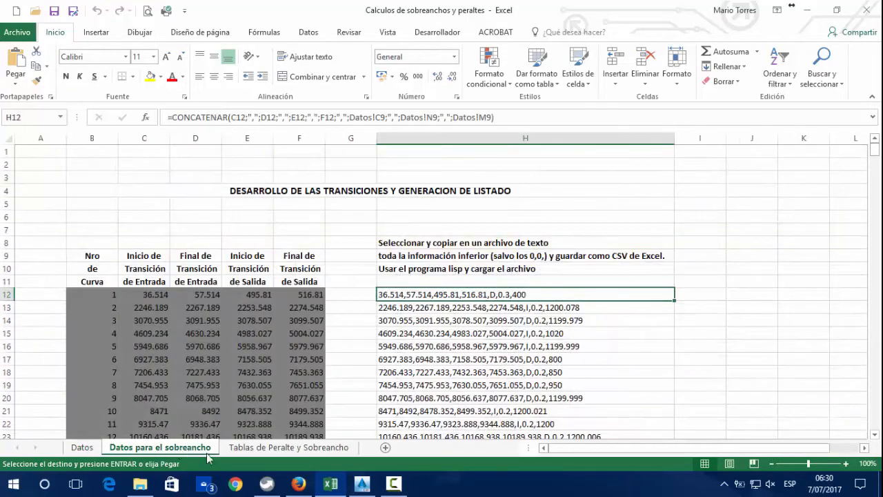
{"action": "left_click", "coordinate": [292, 448]}
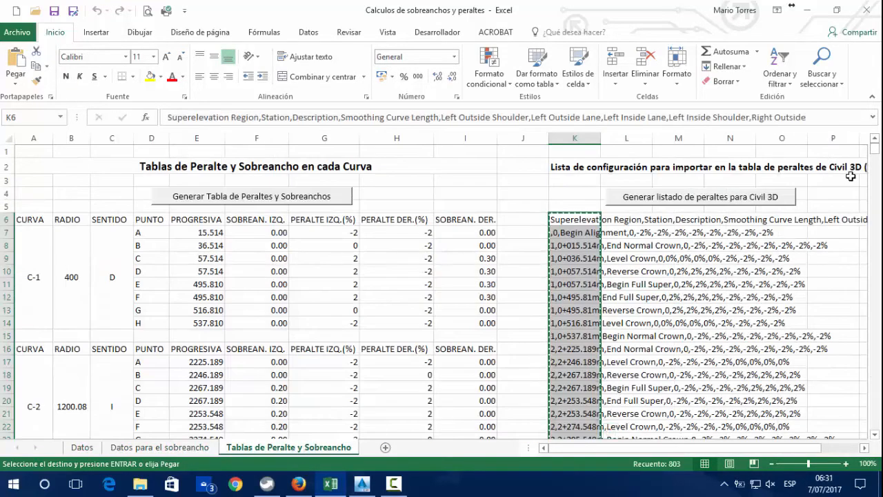
Examine the per-curve superelevation tables and the Civil 3D import list on the Tablas de Peralte y Sobreancho sheet
{"action": "mouse_move", "coordinate": [875, 153]}
{"action": "left_mouse_down"}
{"action": "mouse_move", "coordinate": [875, 220]}
{"action": "mouse_move", "coordinate": [875, 148]}
{"action": "left_mouse_up"}
{"action": "scroll", "coordinate": [709, 346], "scroll_direction": "down", "scroll_amount": 19}
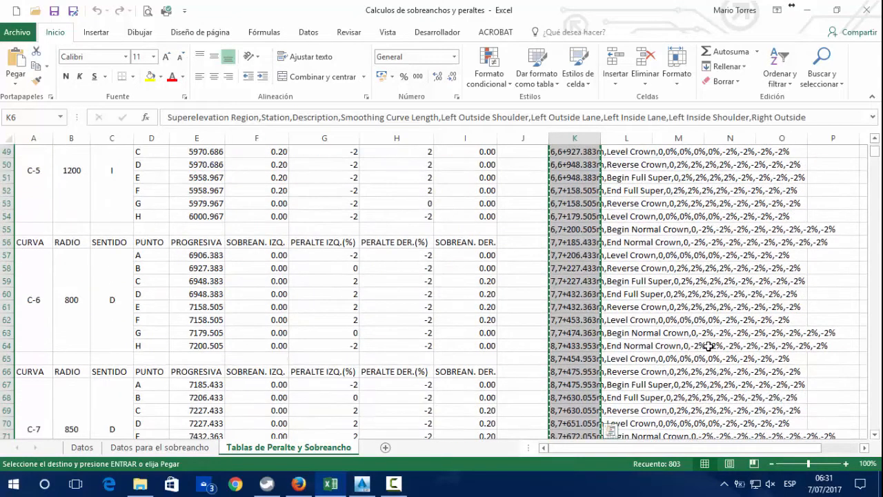
{"action": "scroll", "coordinate": [709, 347], "scroll_direction": "down", "scroll_amount": 20}
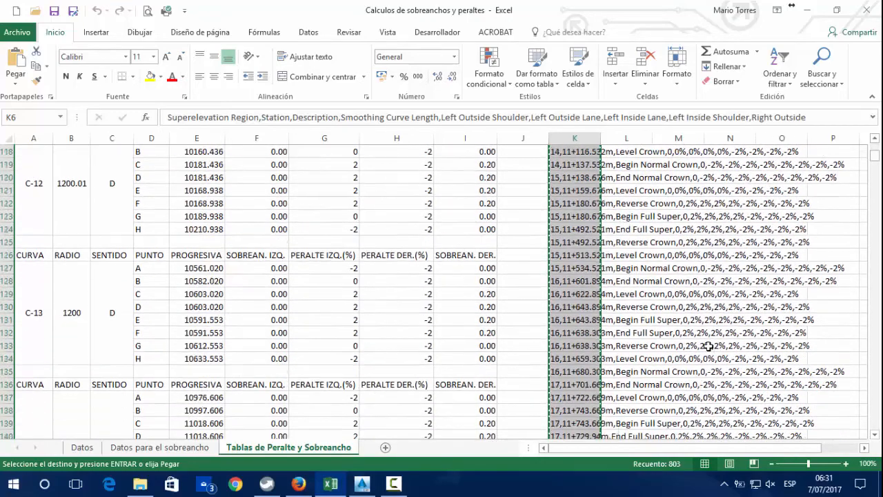
{"action": "scroll", "coordinate": [709, 347], "scroll_direction": "down", "scroll_amount": 4}
{"action": "left_click_drag", "start_coordinate": [875, 160], "coordinate": [875, 146]}
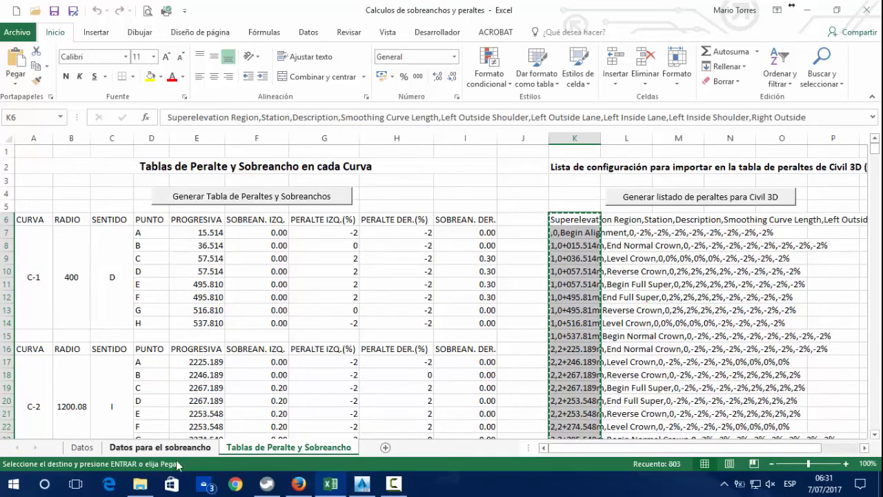
Locate the Peraltes de ejemplo para CivilD file in the Ejemplo folder, then close the superelevation editor in Civil 3D
{"action": "left_click", "coordinate": [140, 482]}
{"action": "left_click", "coordinate": [296, 140]}
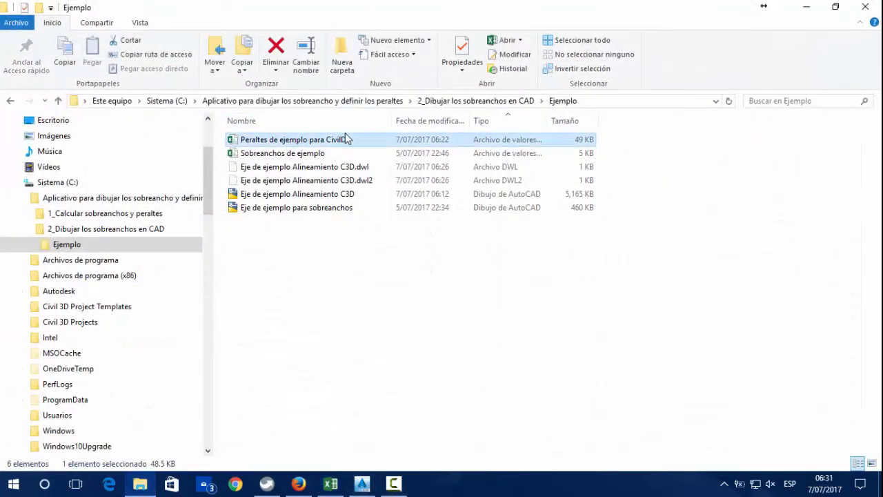
{"action": "left_click", "coordinate": [364, 483]}
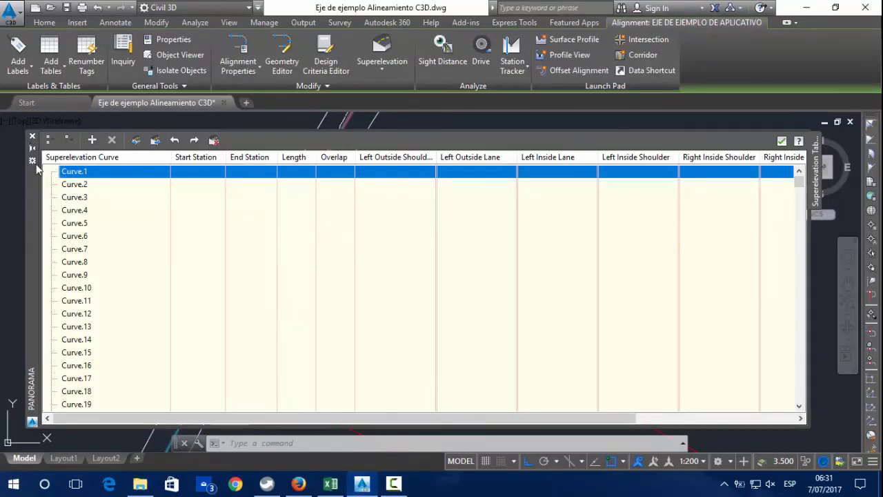
{"action": "left_click", "coordinate": [31, 138]}
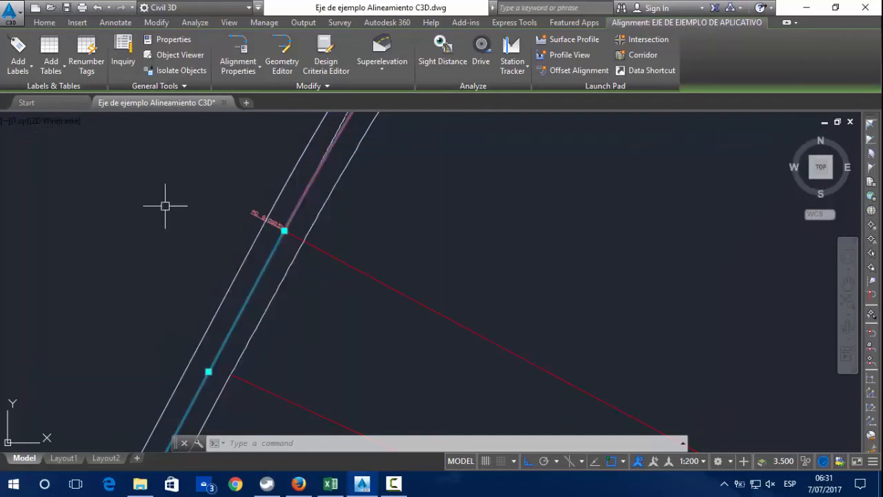
{"action": "scroll", "coordinate": [312, 275], "scroll_direction": "down", "scroll_amount": 2}
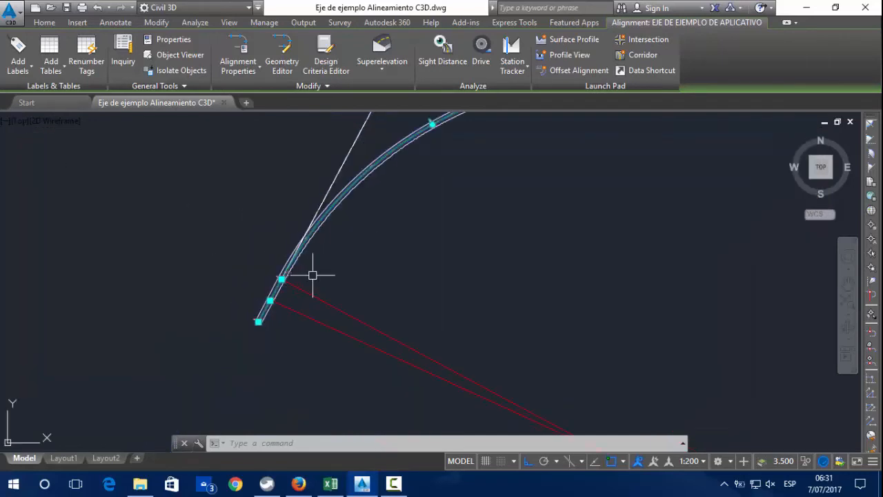
{"action": "scroll", "coordinate": [269, 299], "scroll_direction": "up", "scroll_amount": 3}
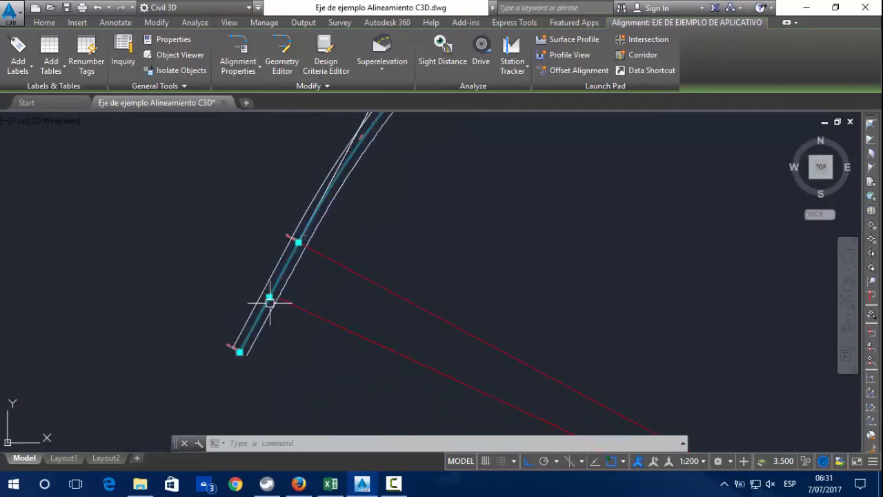
Switch back to Excel and create a blank workbook
{"action": "left_click", "coordinate": [331, 486]}
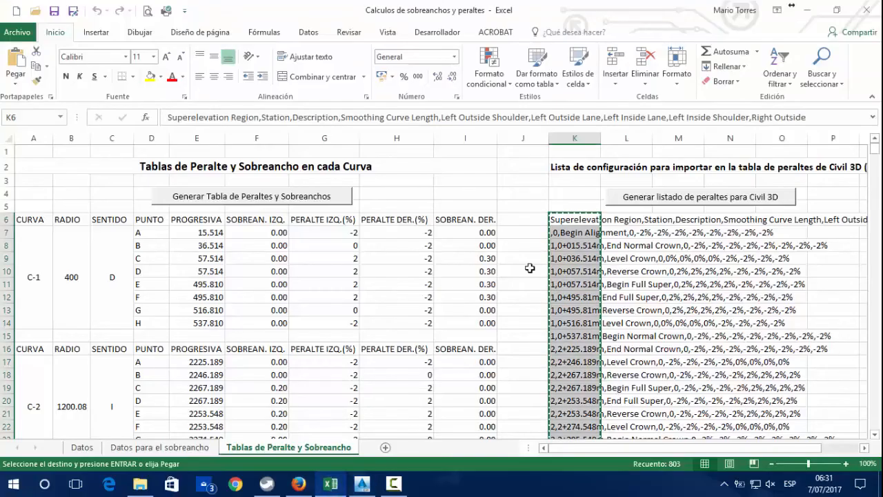
{"action": "left_click", "coordinate": [140, 483]}
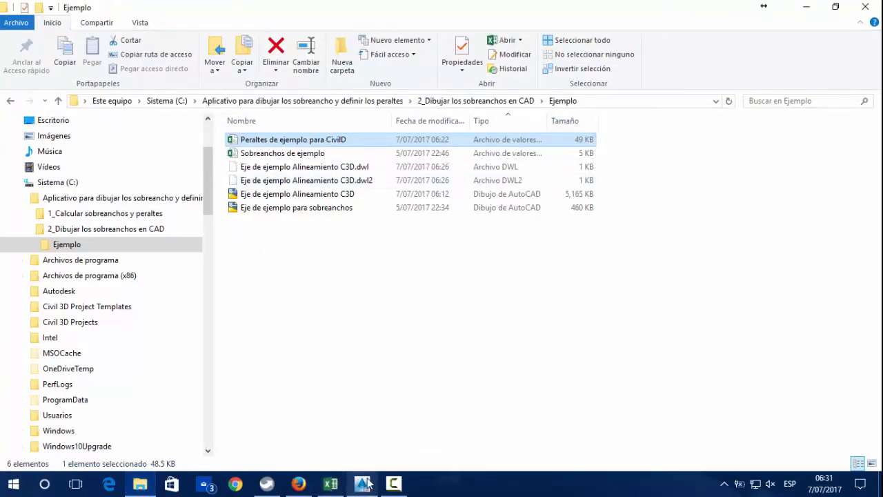
{"action": "left_click", "coordinate": [331, 485]}
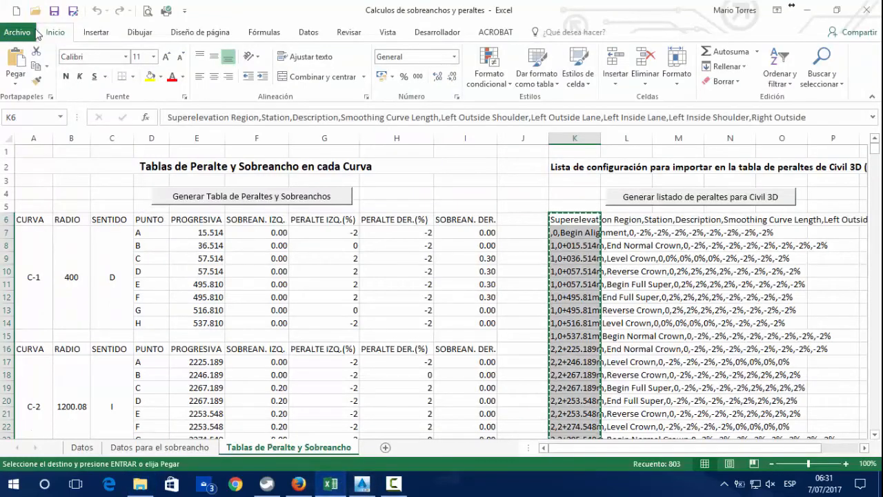
{"action": "left_click", "coordinate": [15, 12]}
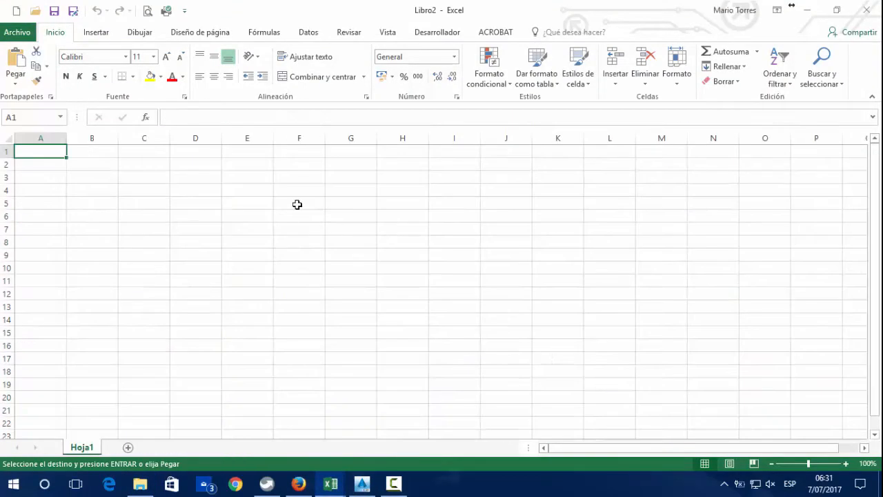
Start a text-file data import of Peraltes de ejemplo para CivilD from the Ejemplo folder into the blank workbook
{"action": "left_click", "coordinate": [320, 34]}
{"action": "left_click", "coordinate": [32, 86]}
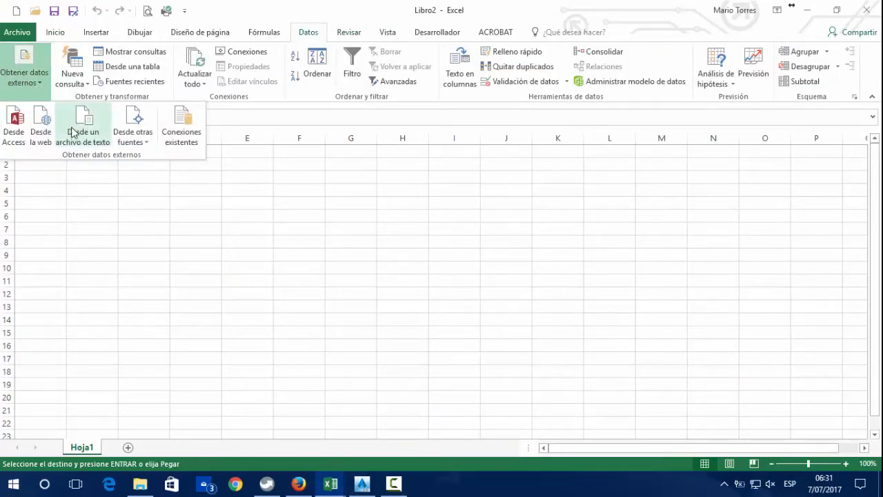
{"action": "left_click", "coordinate": [82, 122]}
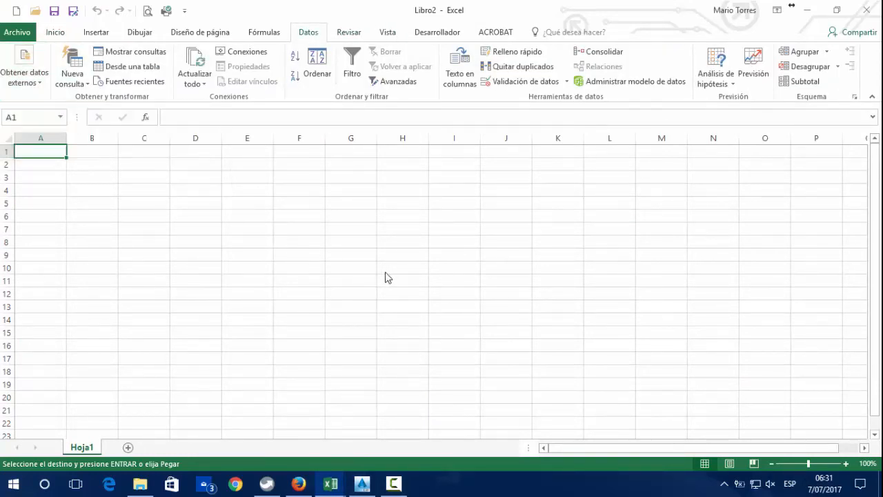
{"action": "left_click", "coordinate": [449, 111]}
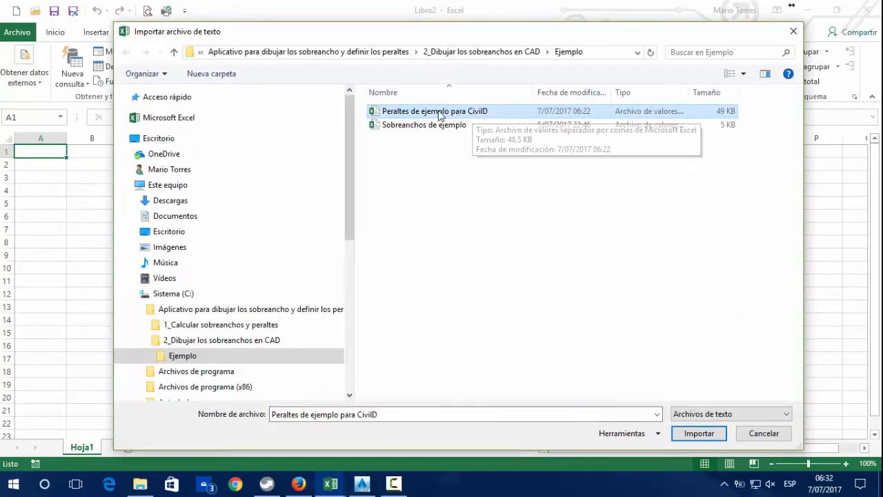
{"action": "left_click", "coordinate": [697, 434]}
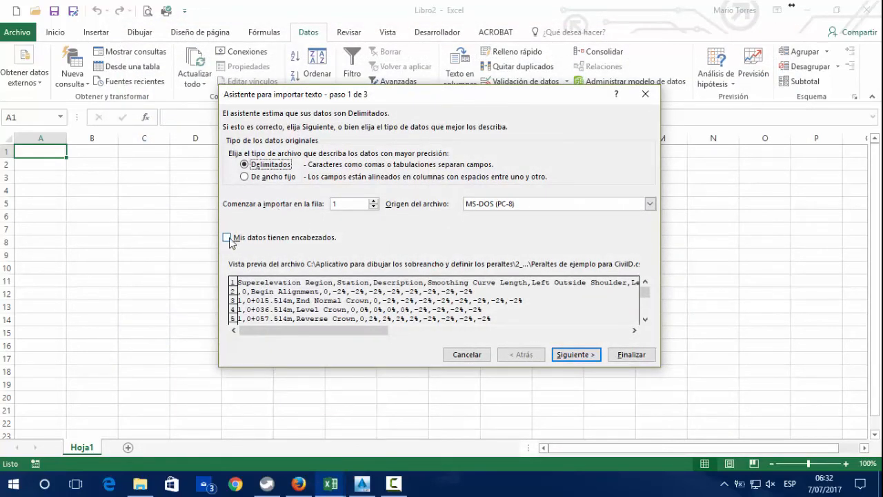
Import the delimited text with only the comma as separator and General column format, placing the data at cell A1 of the existing sheet
{"action": "left_click", "coordinate": [570, 357]}
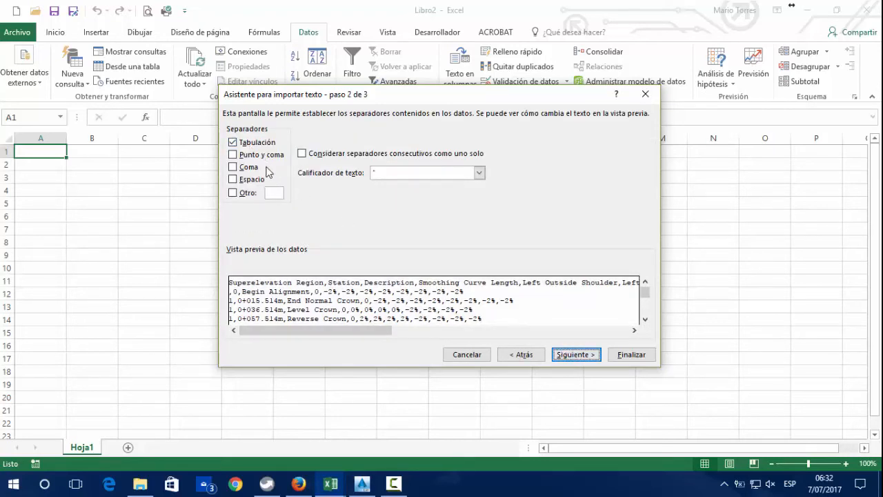
{"action": "left_click", "coordinate": [233, 167]}
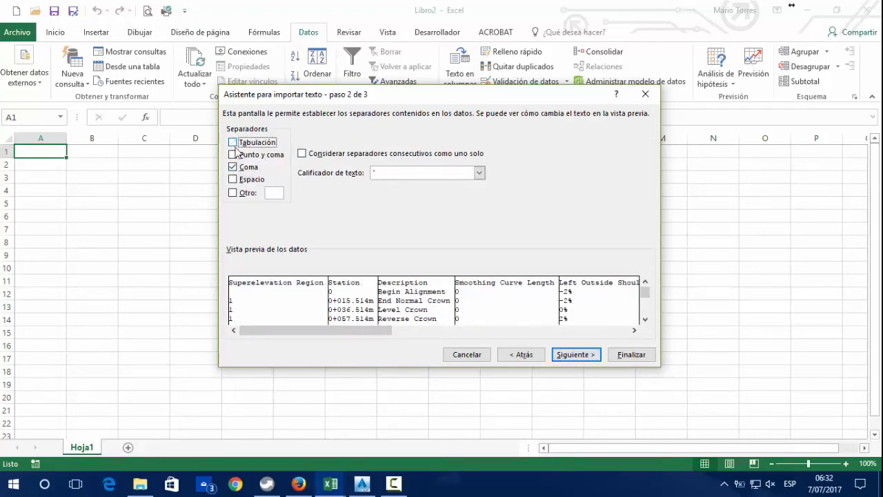
{"action": "left_click", "coordinate": [577, 355]}
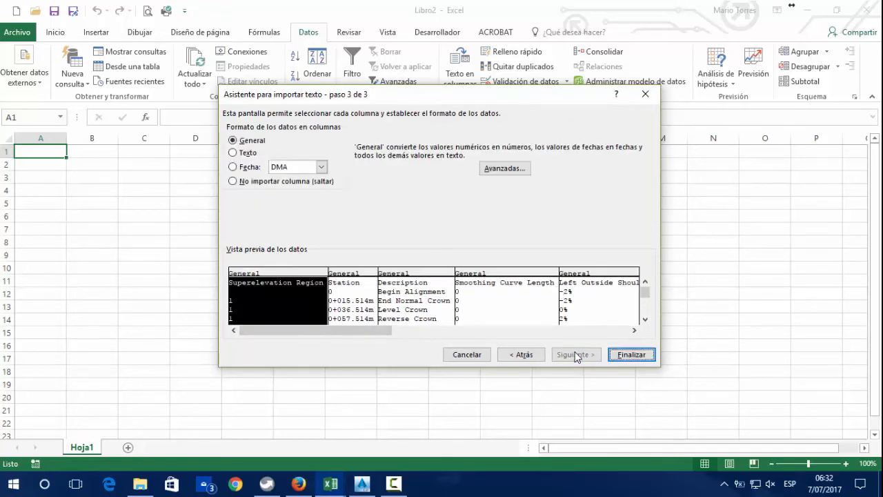
{"action": "left_click", "coordinate": [631, 354]}
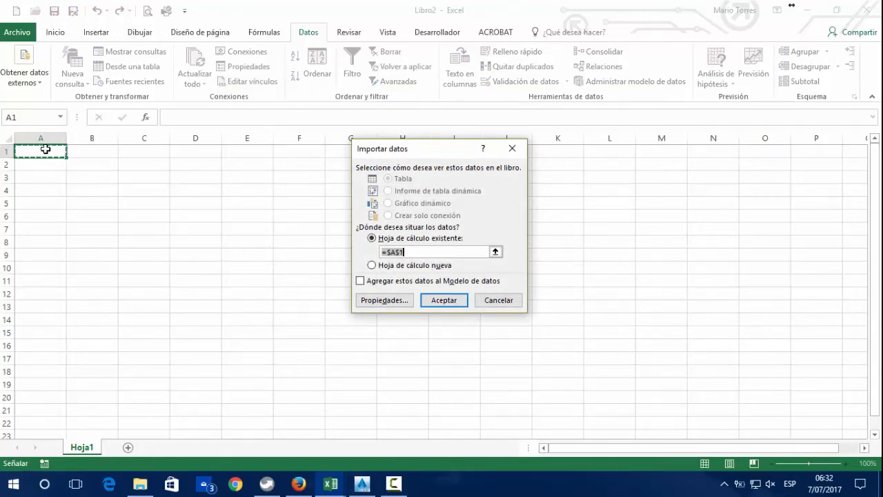
{"action": "left_click", "coordinate": [443, 300]}
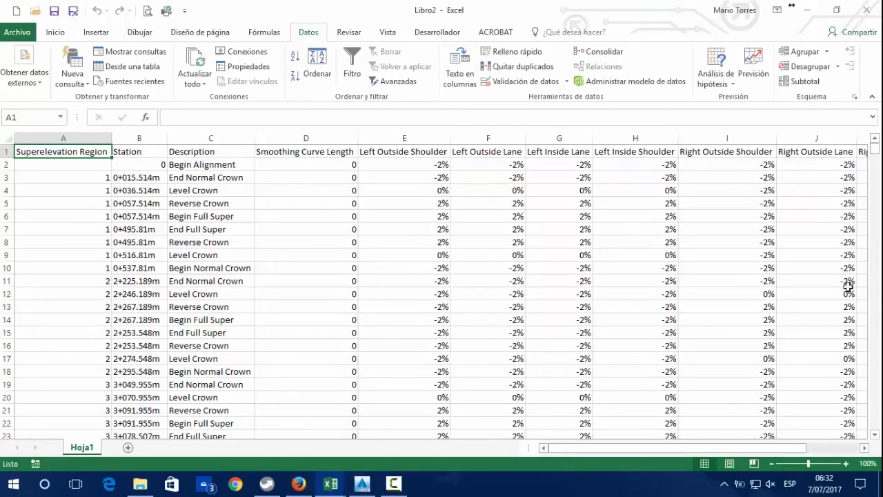
Review the imported superelevation rows and the Superelevation Region and Station column headings
{"action": "scroll", "coordinate": [810, 347], "scroll_direction": "down", "scroll_amount": 8}
{"action": "mouse_move", "coordinate": [877, 160]}
{"action": "left_mouse_down"}
{"action": "mouse_move", "coordinate": [876, 427]}
{"action": "mouse_move", "coordinate": [875, 149]}
{"action": "left_mouse_up"}
{"action": "left_click", "coordinate": [138, 152]}
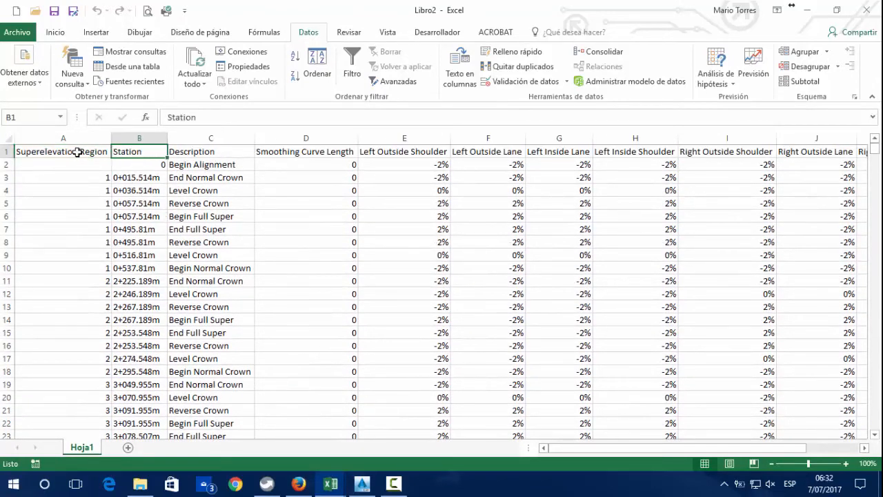
{"action": "left_click", "coordinate": [83, 151]}
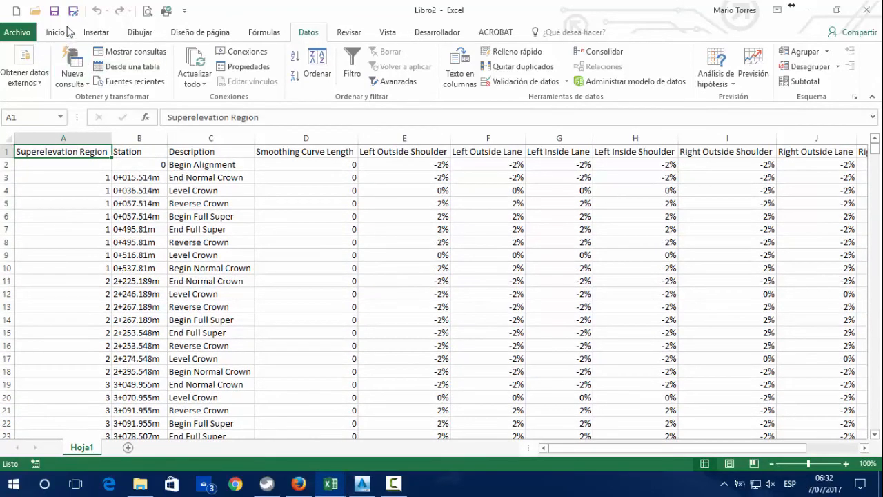
Save the workbook as comma-delimited CSV over Peraltes de ejemplo para CivilD in the Ejemplo folder, replacing the existing file, and close it
{"action": "key", "text": "F12"}
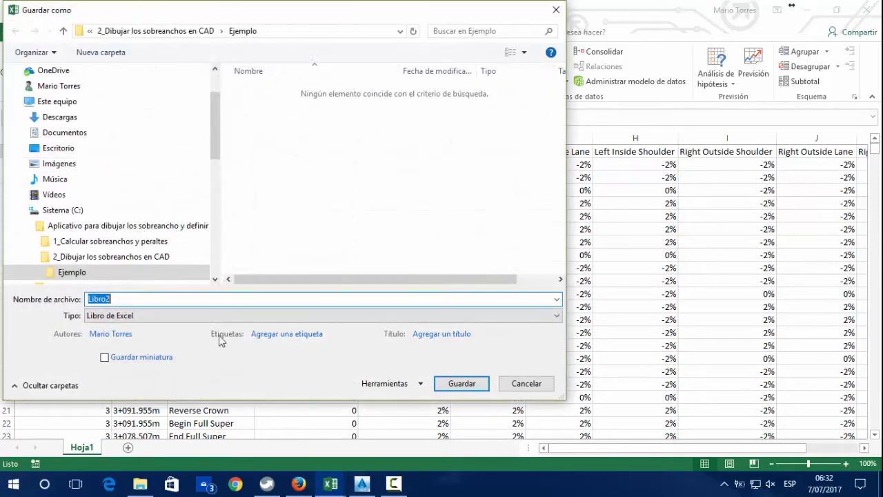
{"action": "left_click", "coordinate": [118, 316]}
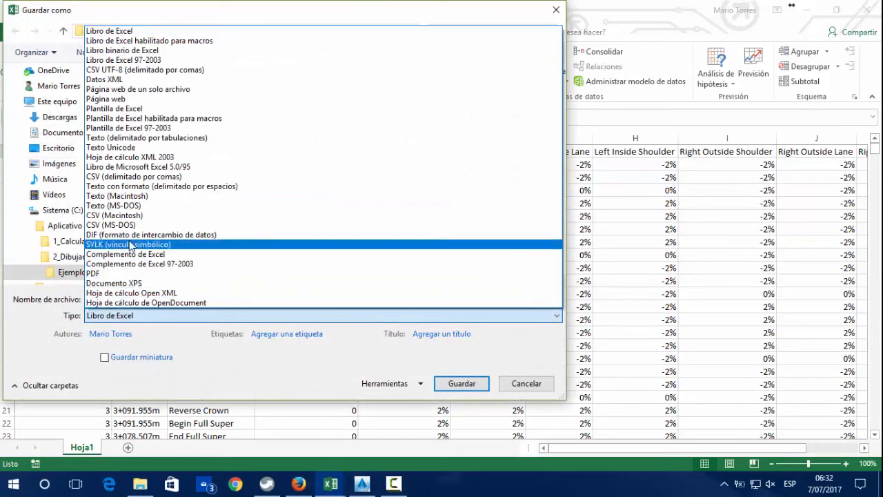
{"action": "left_click", "coordinate": [131, 175]}
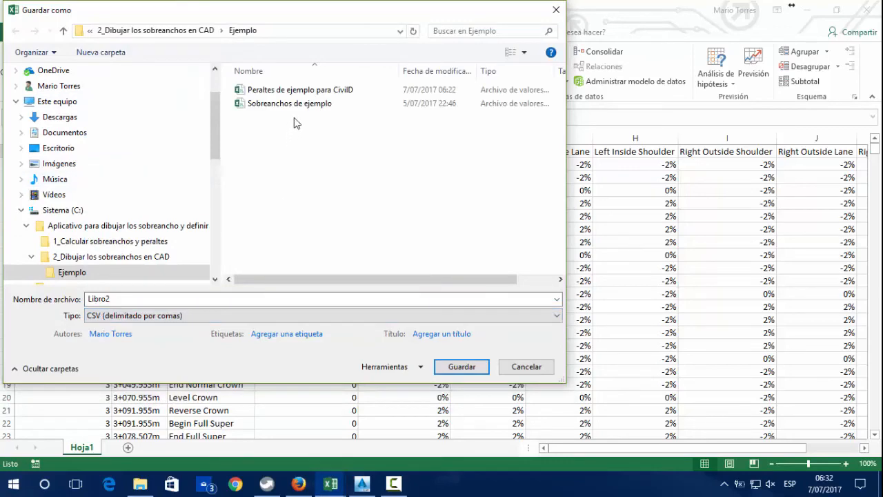
{"action": "left_click", "coordinate": [314, 90]}
{"action": "left_click", "coordinate": [461, 367]}
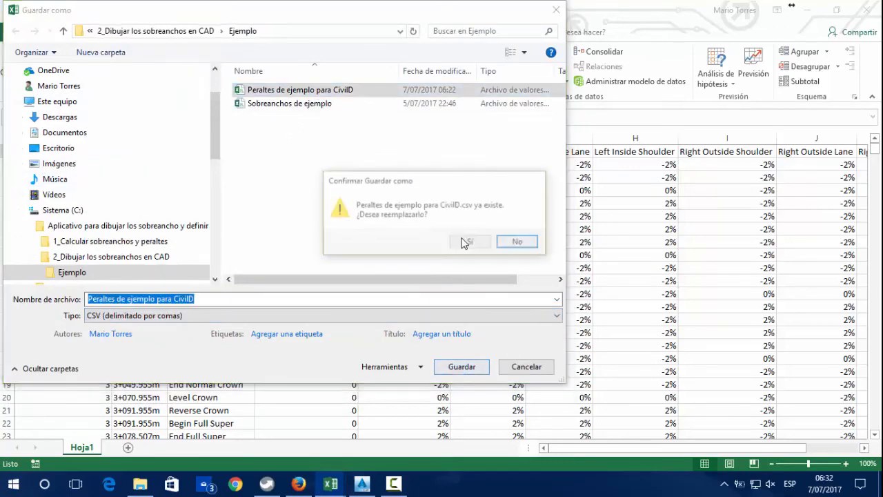
{"action": "left_click", "coordinate": [474, 242]}
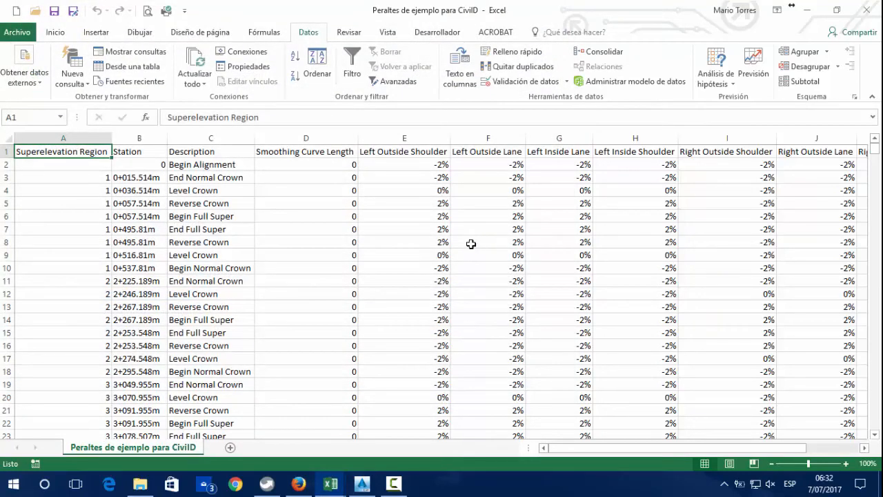
{"action": "left_click", "coordinate": [866, 10]}
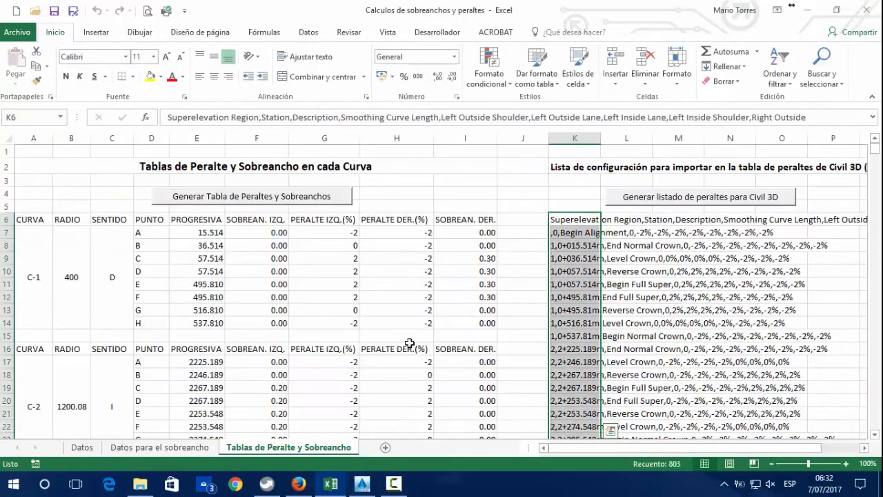
Switch to Civil 3D and open the superelevation tabular editor for the selected alignment, with Curve.1 selected
{"action": "left_click", "coordinate": [361, 484]}
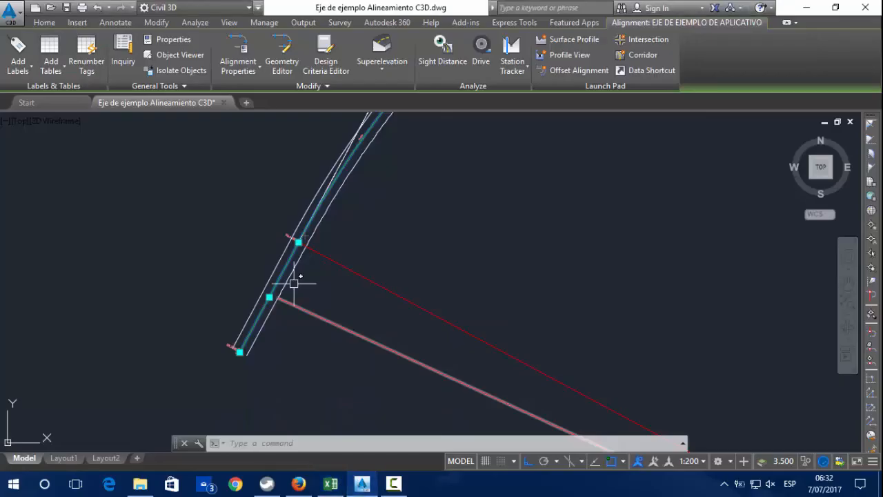
{"action": "scroll", "coordinate": [248, 317], "scroll_direction": "up", "scroll_amount": 4}
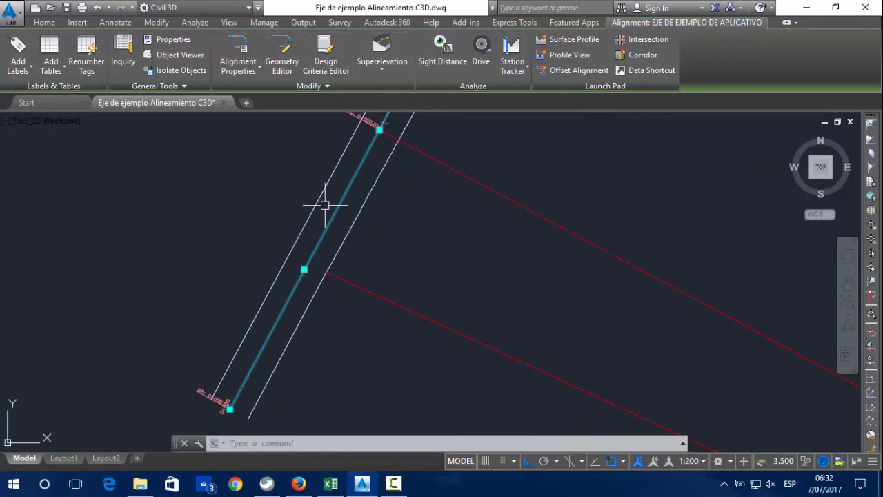
{"action": "left_click", "coordinate": [383, 72]}
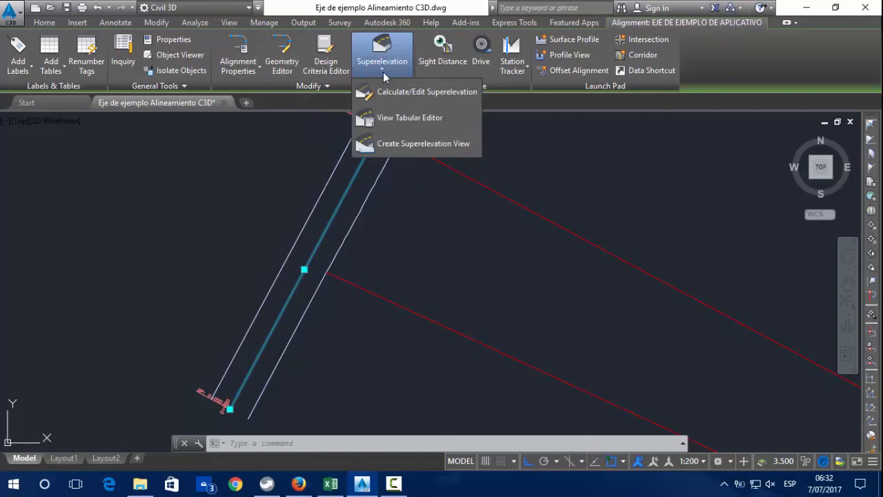
{"action": "left_click", "coordinate": [419, 120]}
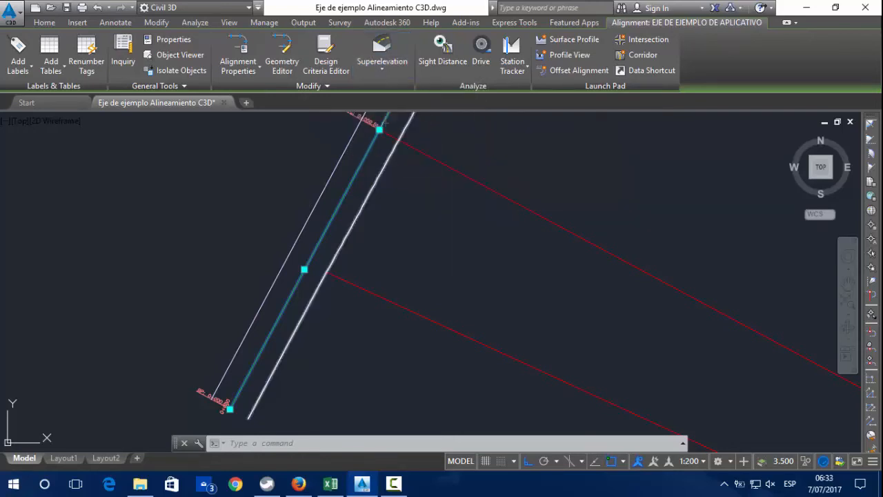
{"action": "left_click", "coordinate": [409, 128]}
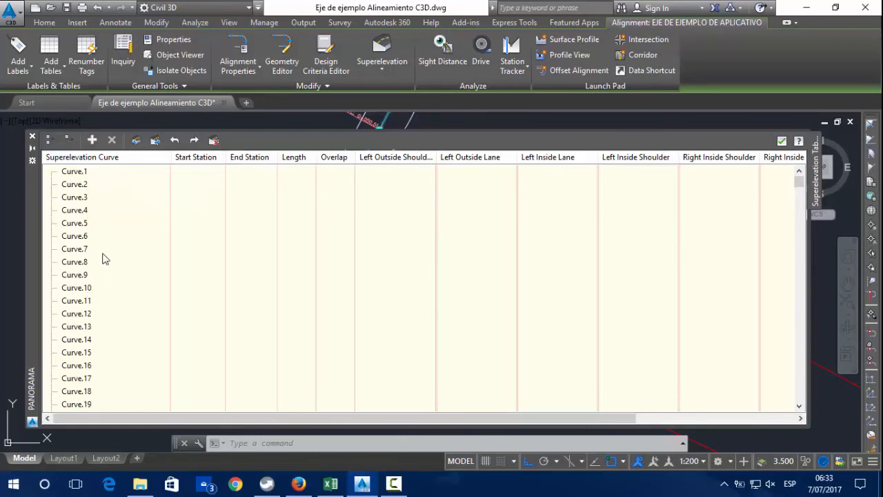
{"action": "left_click", "coordinate": [82, 172]}
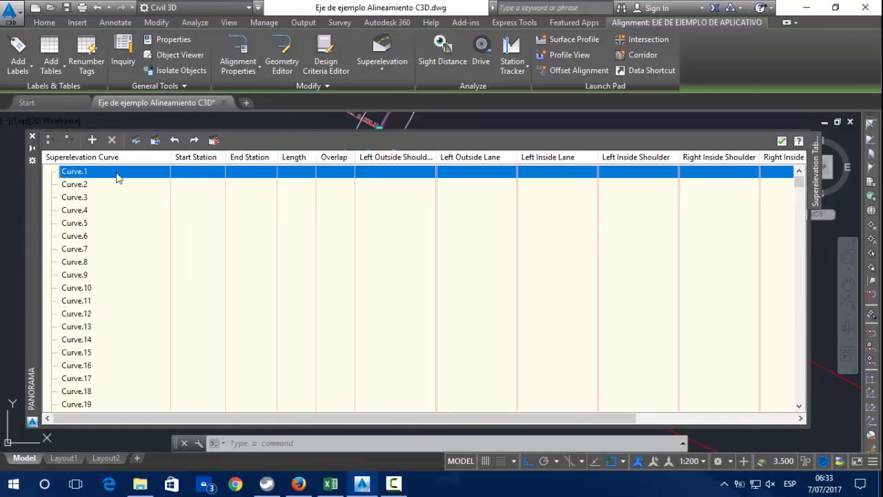
Import Peraltes de ejemplo para CivilD from the Ejemplo folder under 2_Dibujar los sobreanchos en CAD into the superelevation table, accepting all data
{"action": "left_click", "coordinate": [136, 142]}
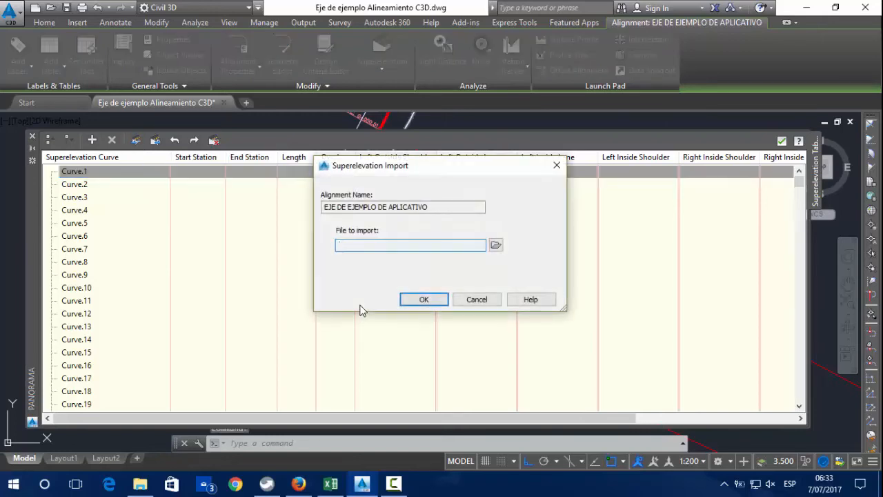
{"action": "left_click_drag", "start_coordinate": [432, 207], "coordinate": [286, 204]}
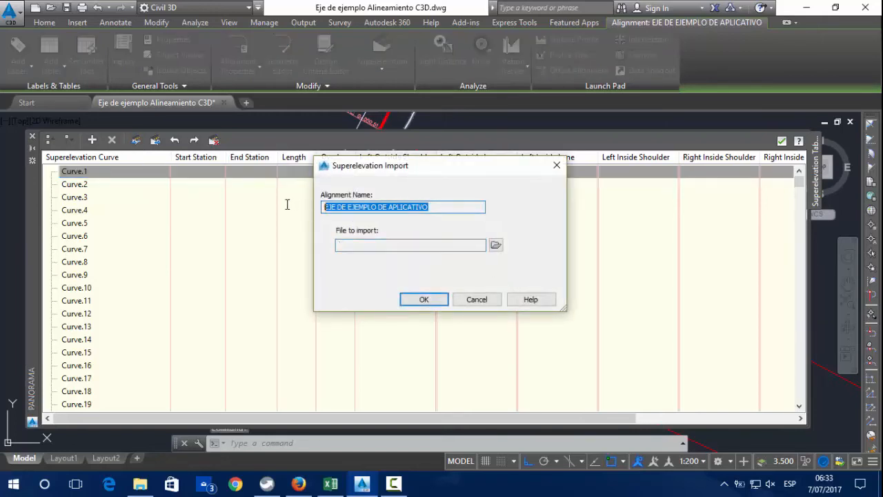
{"action": "left_click", "coordinate": [496, 247]}
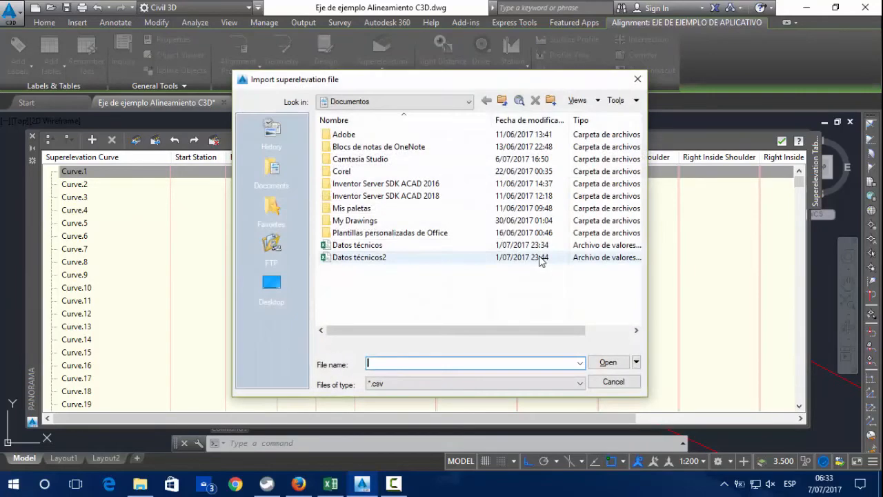
{"action": "left_click", "coordinate": [442, 102]}
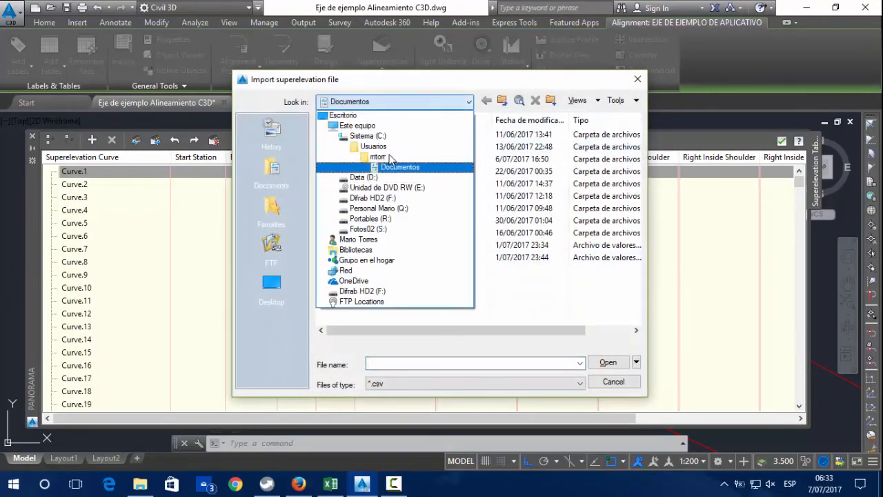
{"action": "left_click", "coordinate": [369, 136]}
{"action": "double_click", "coordinate": [359, 134]}
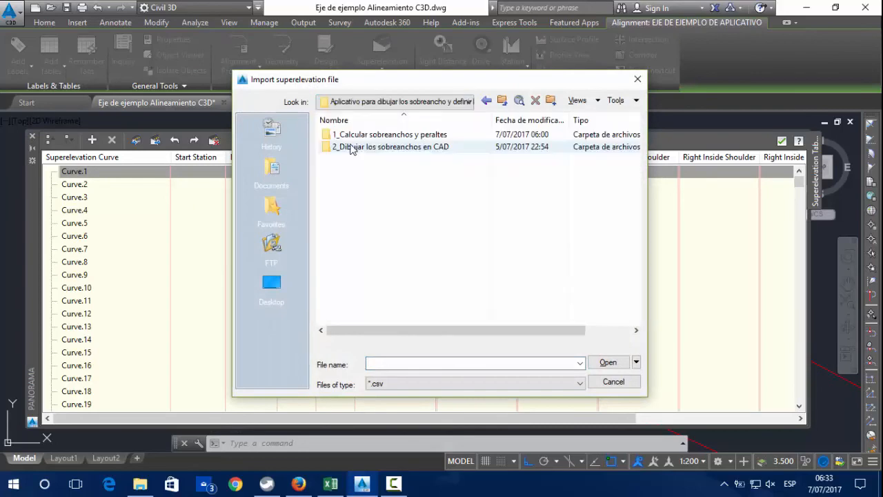
{"action": "double_click", "coordinate": [351, 146]}
{"action": "double_click", "coordinate": [351, 134]}
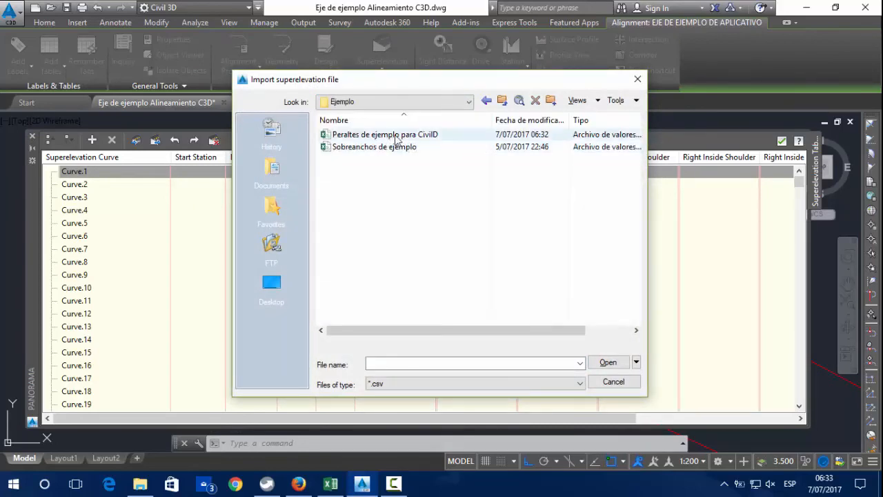
{"action": "left_click", "coordinate": [392, 136]}
{"action": "left_click", "coordinate": [611, 363]}
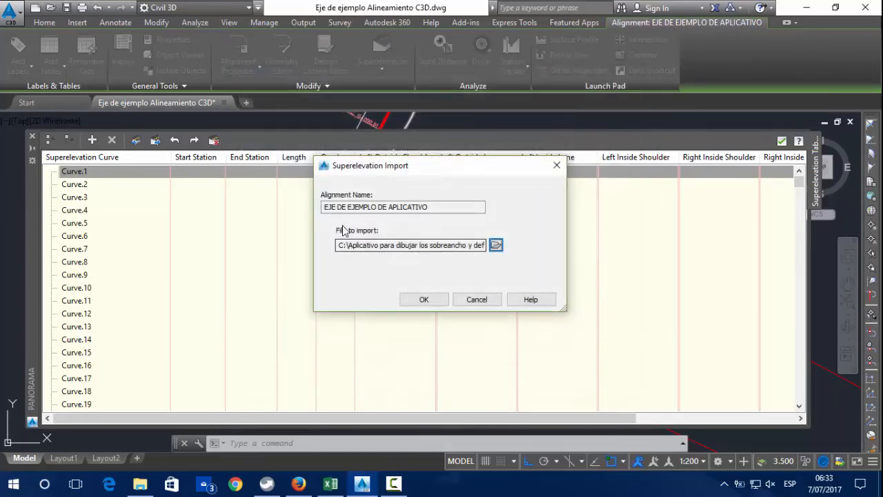
{"action": "left_click", "coordinate": [425, 300]}
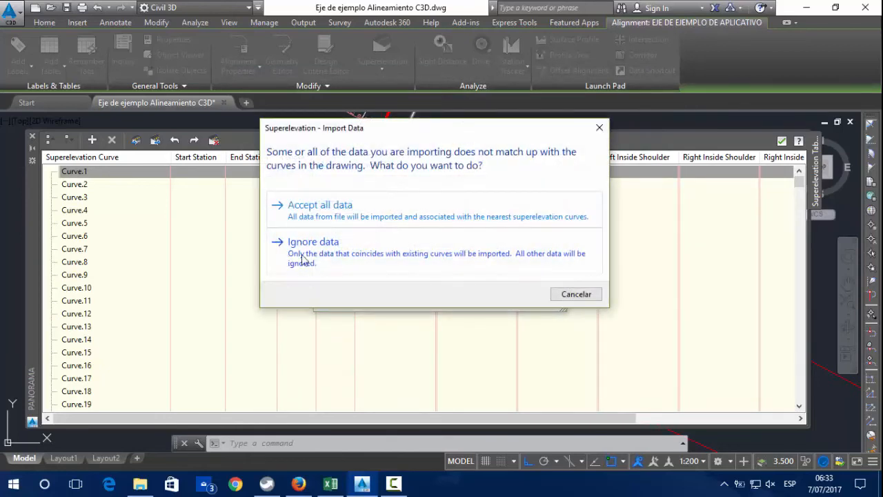
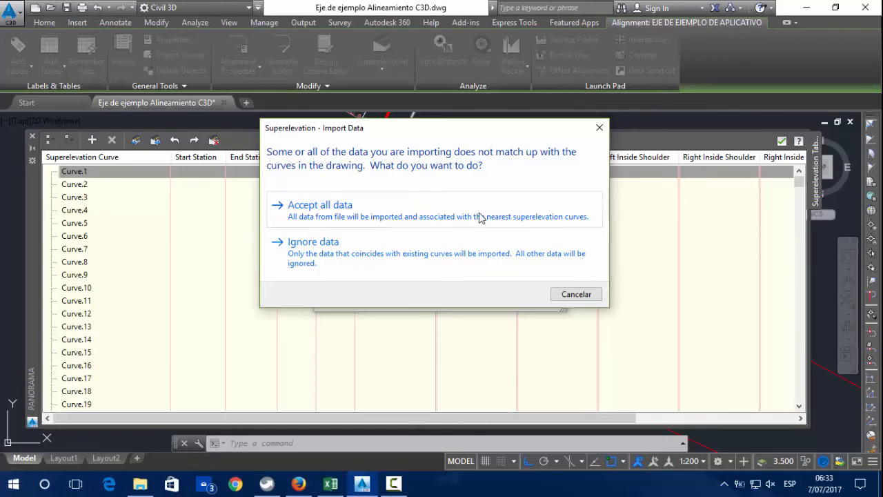
{"action": "left_click", "coordinate": [321, 205]}
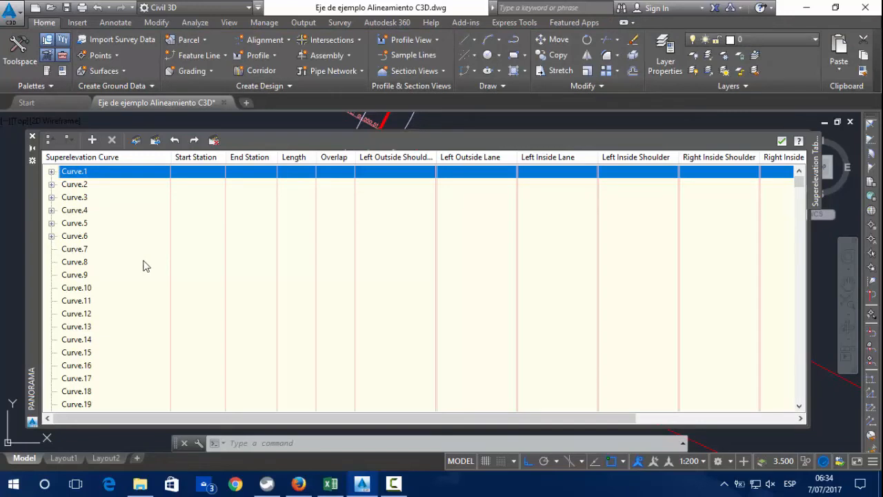
Examine Curve.1's imported transition in and out regions, including the stations and slopes of each runout and runoff
{"action": "scroll", "coordinate": [147, 266], "scroll_direction": "down", "scroll_amount": 5}
{"action": "scroll", "coordinate": [146, 266], "scroll_direction": "up", "scroll_amount": 5}
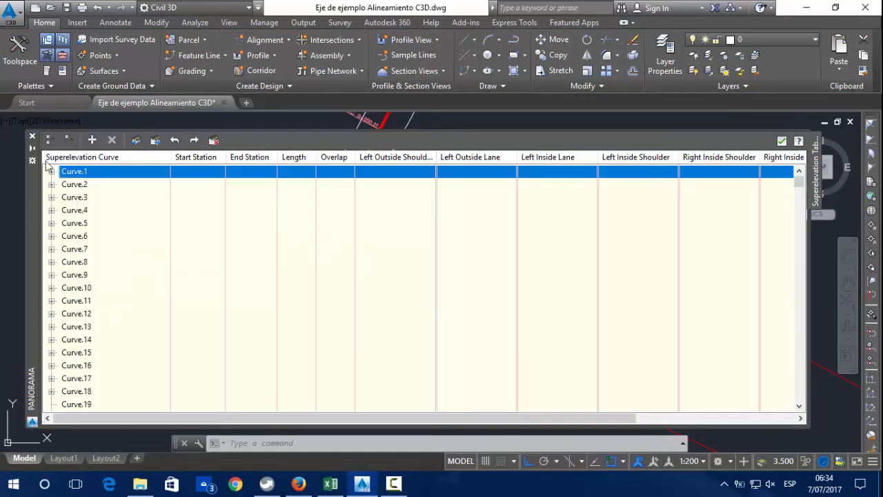
{"action": "left_click", "coordinate": [52, 172]}
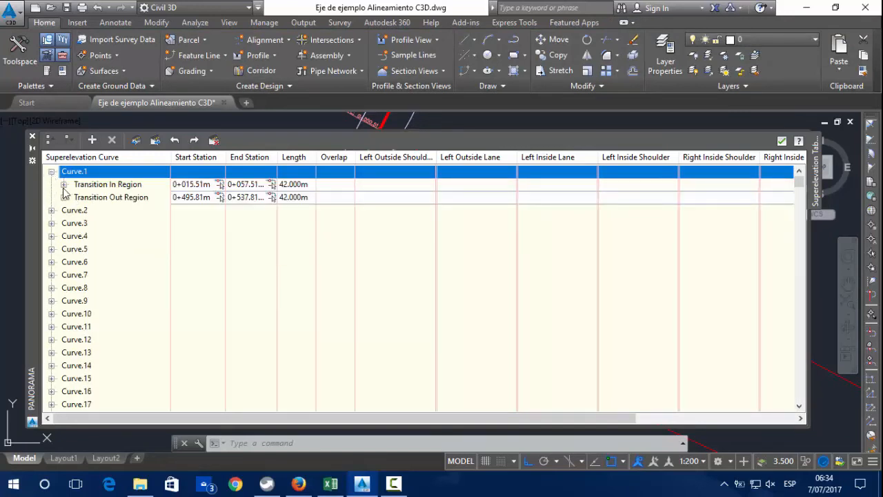
{"action": "left_click", "coordinate": [63, 185]}
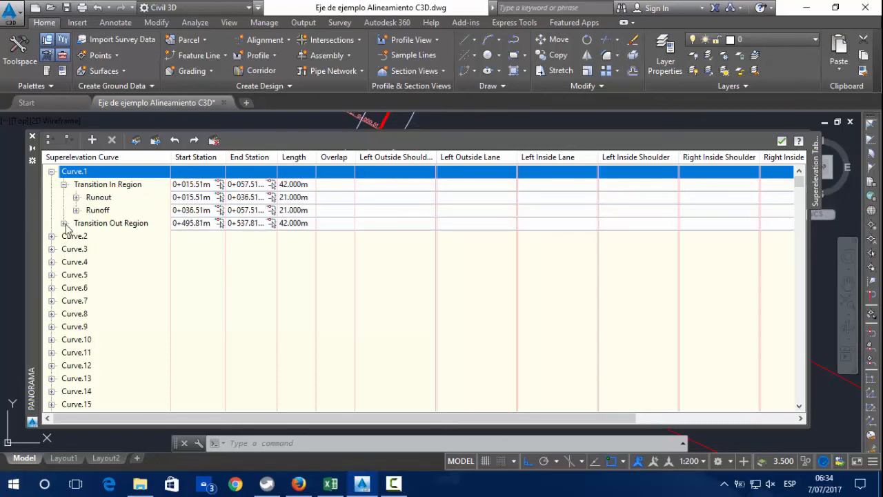
{"action": "left_click", "coordinate": [63, 223]}
{"action": "left_click", "coordinate": [76, 236]}
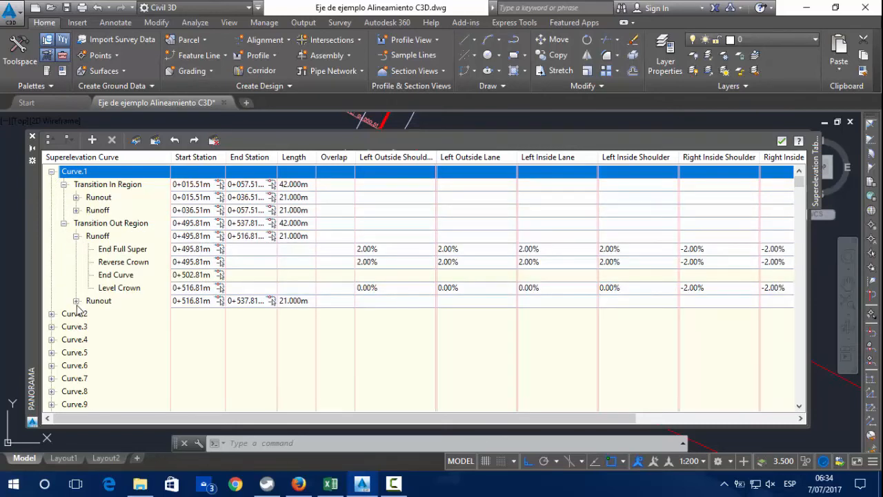
{"action": "left_click", "coordinate": [75, 301]}
{"action": "left_click", "coordinate": [76, 197]}
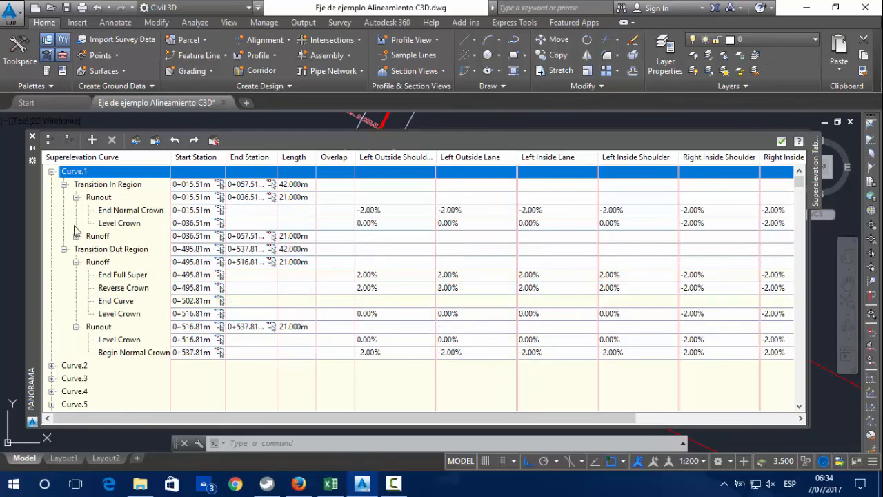
{"action": "left_click", "coordinate": [76, 236]}
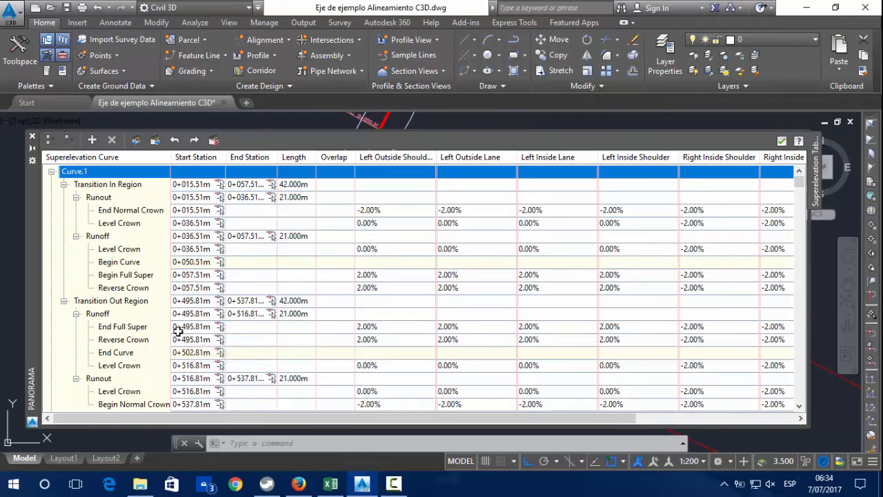
Check the transition in and out regions imported for Curve.2 and Curve.31
{"action": "scroll", "coordinate": [178, 331], "scroll_direction": "down", "scroll_amount": 3}
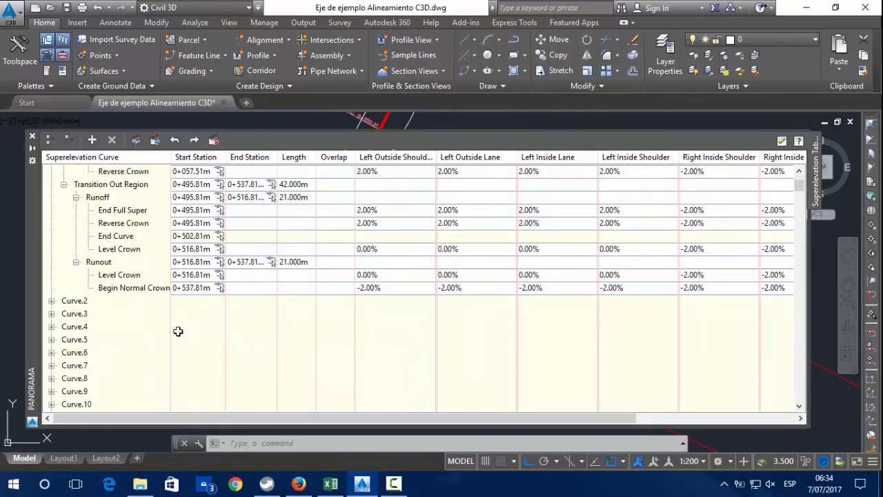
{"action": "left_click", "coordinate": [51, 301]}
{"action": "left_click", "coordinate": [63, 313]}
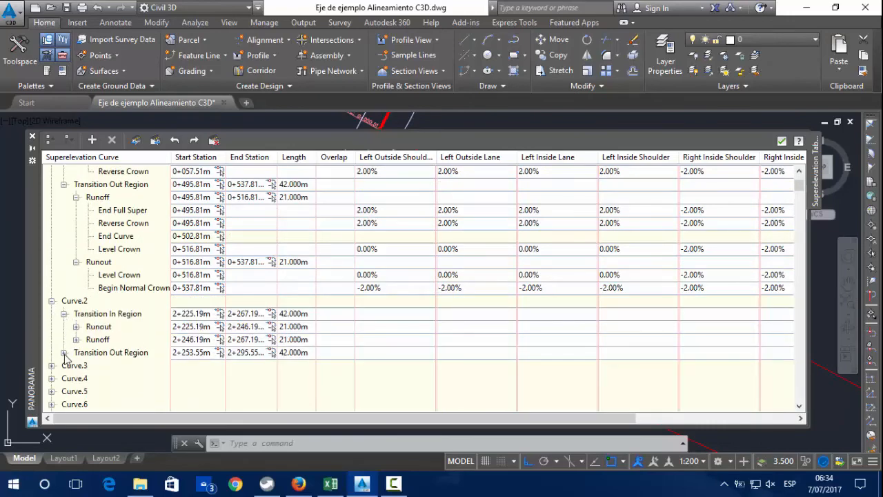
{"action": "left_click", "coordinate": [64, 351]}
{"action": "scroll", "coordinate": [73, 360], "scroll_direction": "down", "scroll_amount": 9}
{"action": "scroll", "coordinate": [76, 356], "scroll_direction": "down", "scroll_amount": 3}
{"action": "left_click", "coordinate": [52, 326]}
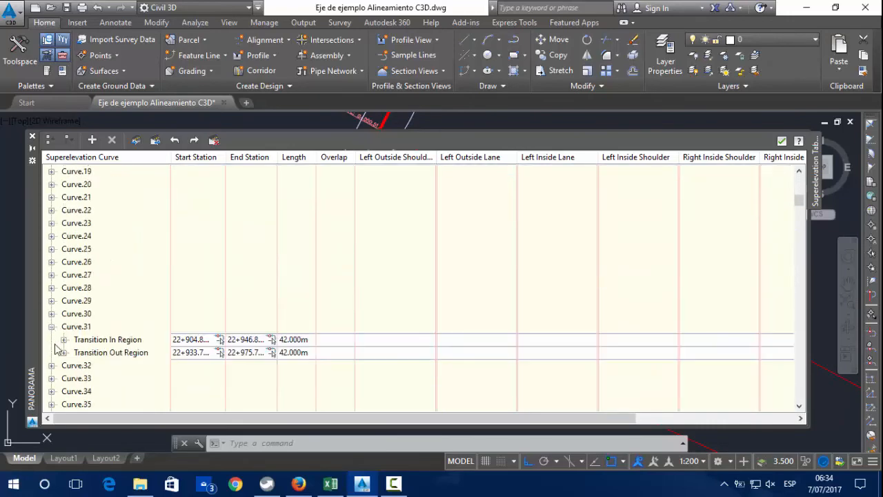
{"action": "left_click", "coordinate": [63, 340]}
{"action": "left_click", "coordinate": [64, 378]}
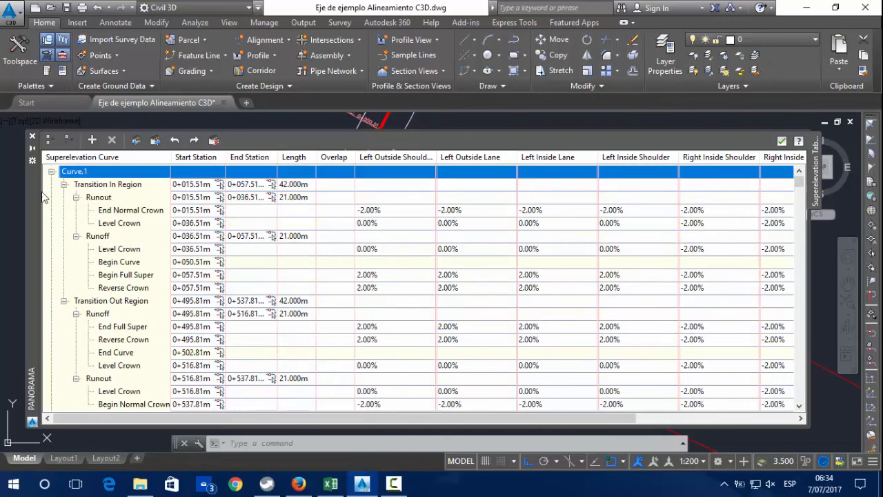
Collapse the expanded curves at the start of the superelevation table and close the tabular editor
{"action": "left_click", "coordinate": [51, 172]}
{"action": "left_click", "coordinate": [51, 184]}
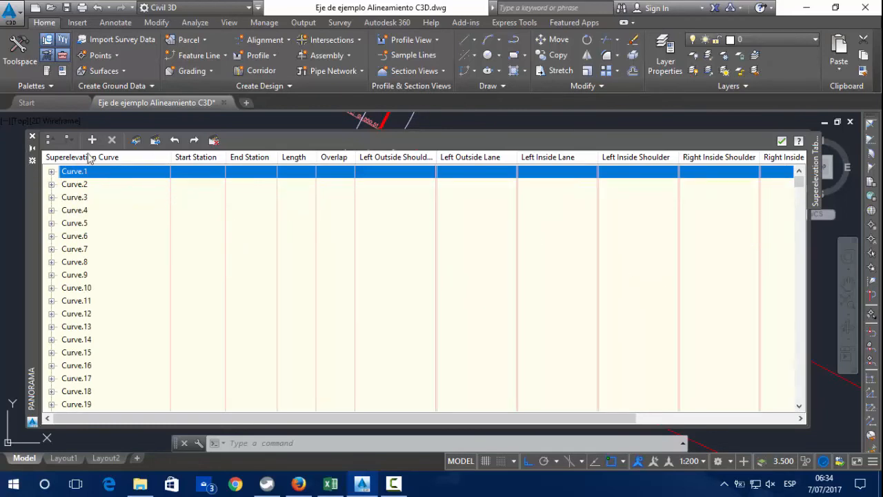
{"action": "left_click", "coordinate": [32, 140]}
{"action": "scroll", "coordinate": [178, 282], "scroll_direction": "down", "scroll_amount": 3}
{"action": "middle_click_drag", "start_coordinate": [264, 247], "coordinate": [262, 335]}
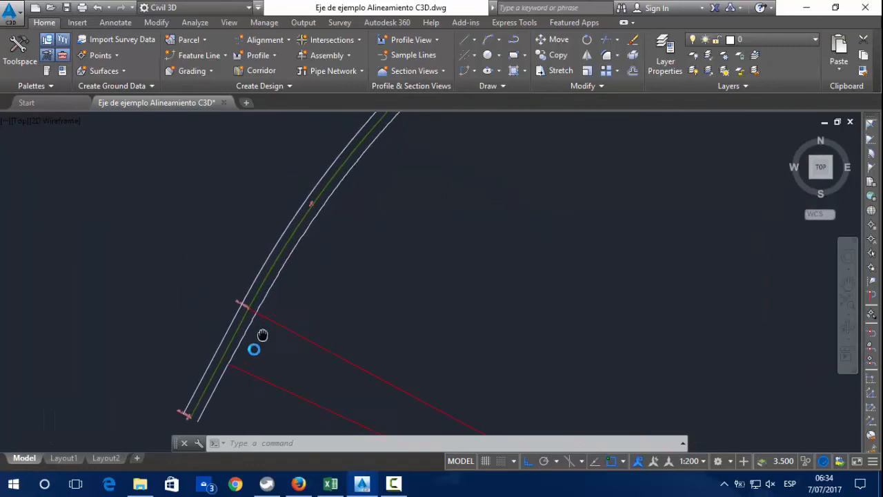
{"action": "scroll", "coordinate": [262, 336], "scroll_direction": "down", "scroll_amount": 3}
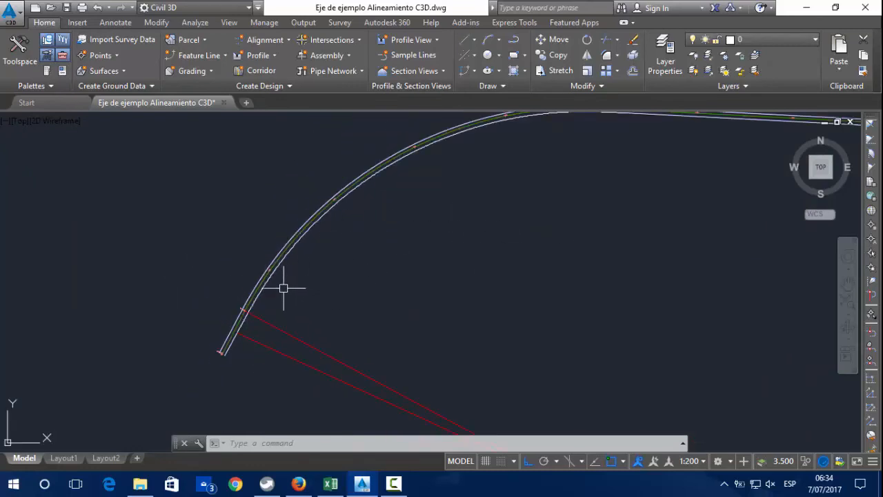
Inspect the drawn lane edges along the alignment and at the entry to its first curve
{"action": "scroll", "coordinate": [310, 315], "scroll_direction": "down", "scroll_amount": 2}
{"action": "scroll", "coordinate": [528, 244], "scroll_direction": "down", "scroll_amount": 3}
{"action": "middle_click_drag", "start_coordinate": [607, 256], "coordinate": [509, 258]}
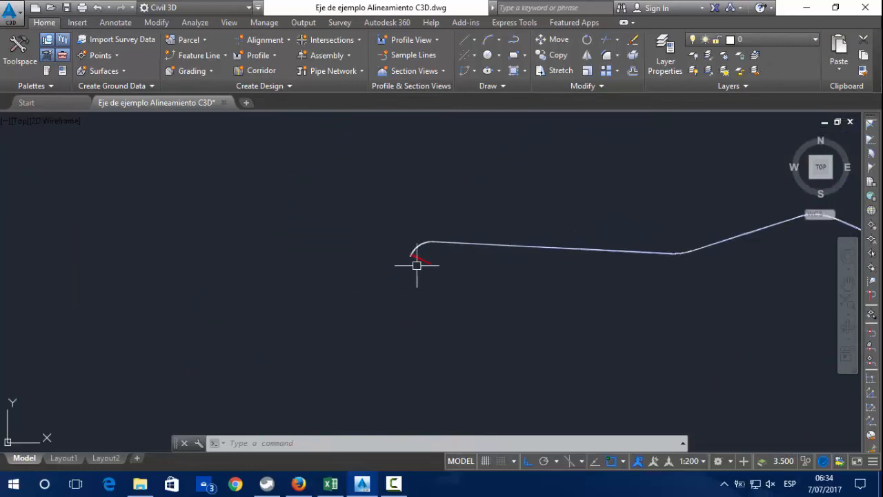
{"action": "scroll", "coordinate": [416, 258], "scroll_direction": "up", "scroll_amount": 2}
{"action": "scroll", "coordinate": [316, 238], "scroll_direction": "up", "scroll_amount": 2}
{"action": "scroll", "coordinate": [347, 301], "scroll_direction": "up", "scroll_amount": 2}
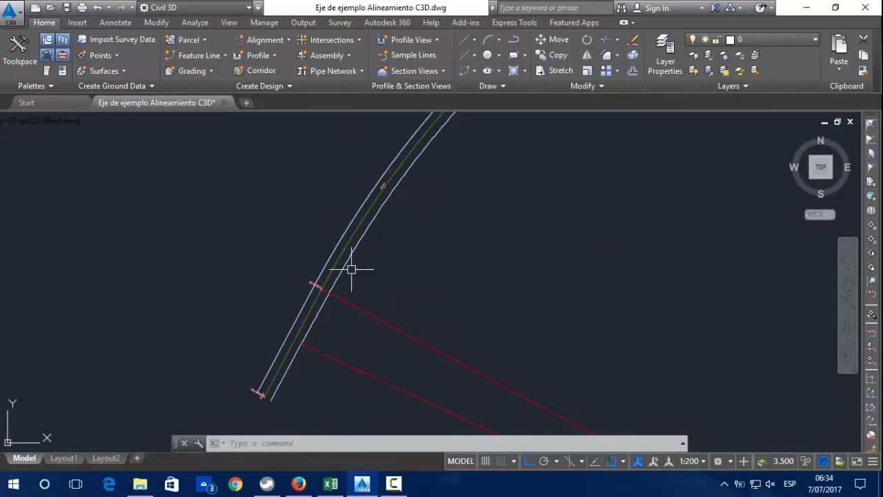
Switch to the Excel workbook and review the Datos sheet's calculated superelevation and widening columns and its transition length checks
{"action": "left_click", "coordinate": [337, 487]}
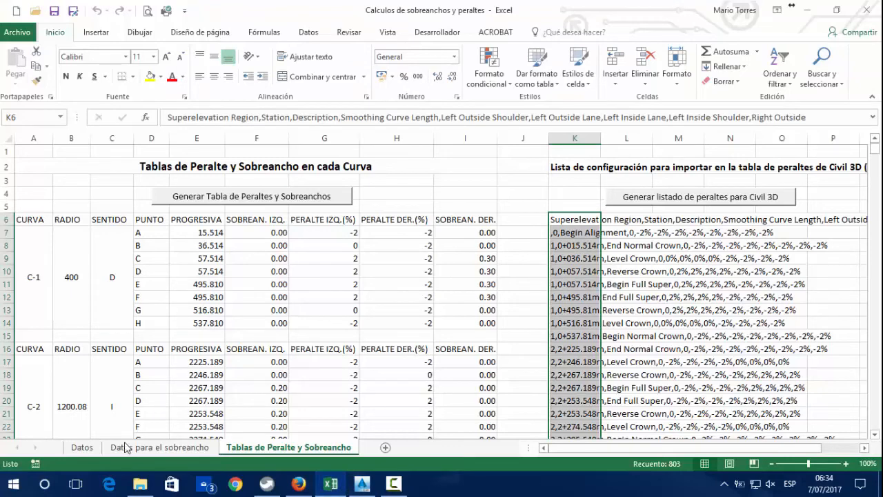
{"action": "left_click", "coordinate": [82, 447]}
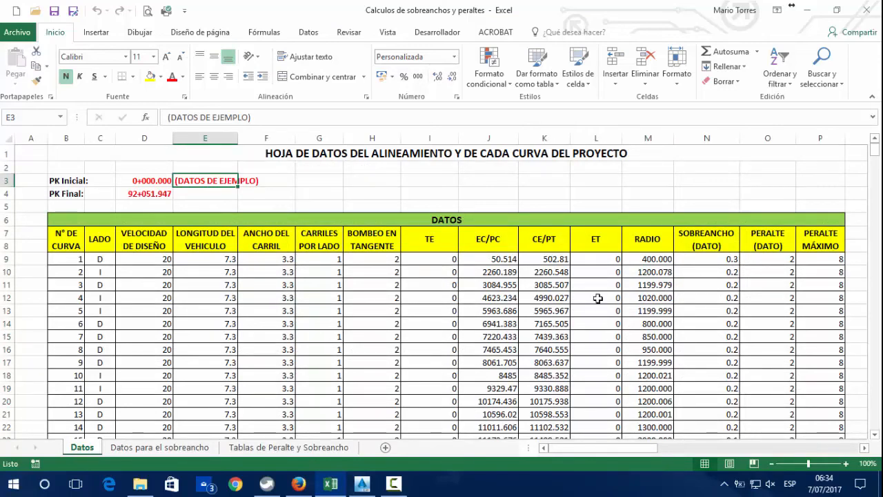
{"action": "left_click", "coordinate": [178, 447]}
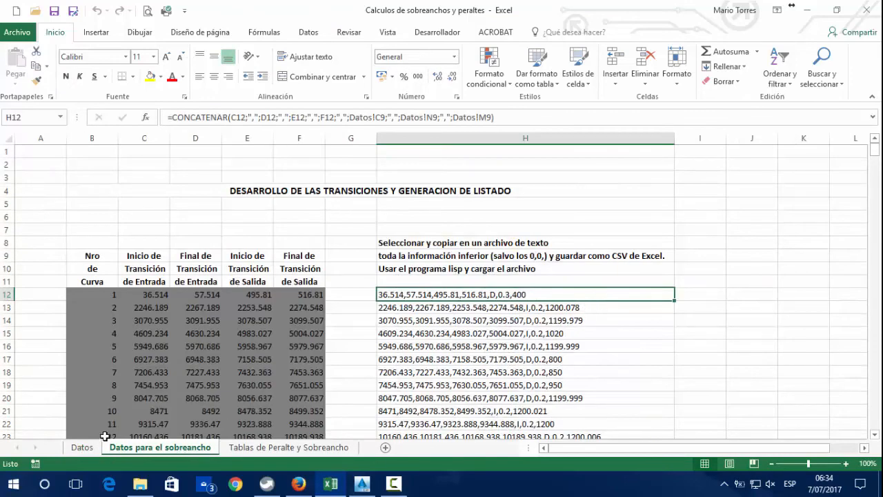
{"action": "left_click", "coordinate": [81, 447]}
{"action": "left_click_drag", "start_coordinate": [667, 448], "coordinate": [861, 449]}
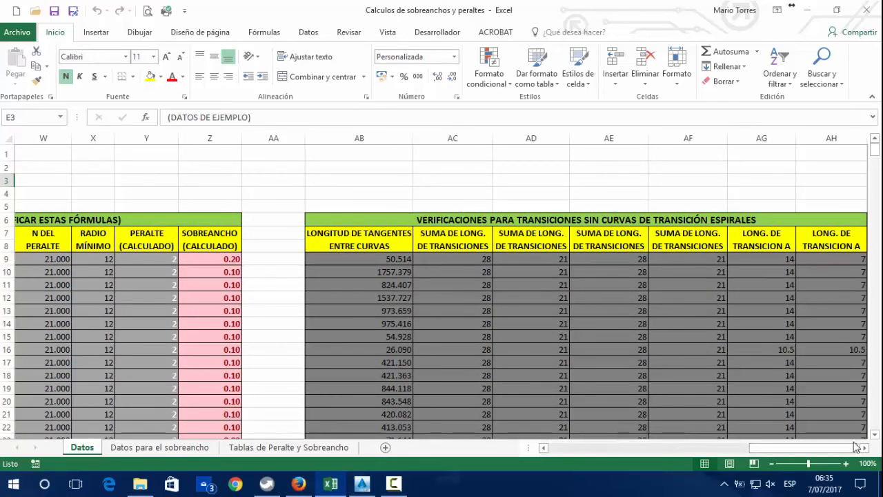
{"action": "left_click_drag", "start_coordinate": [801, 458], "coordinate": [759, 432]}
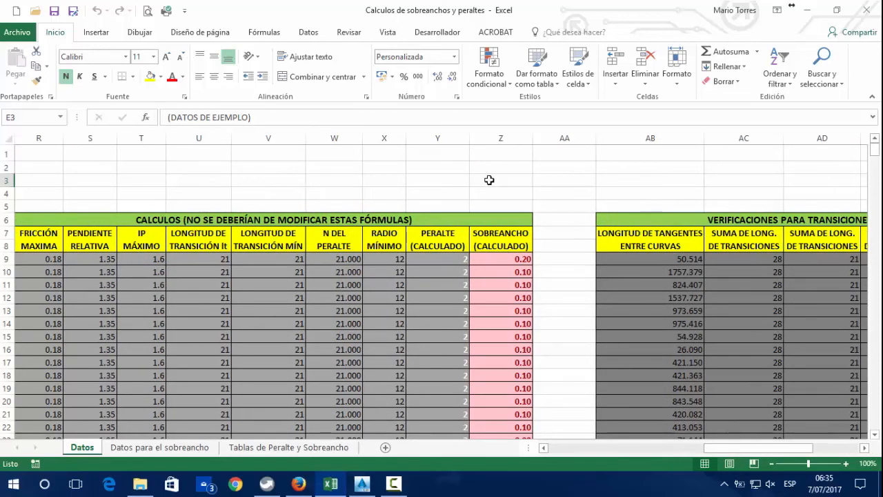
{"action": "left_click_drag", "start_coordinate": [441, 131], "coordinate": [510, 136]}
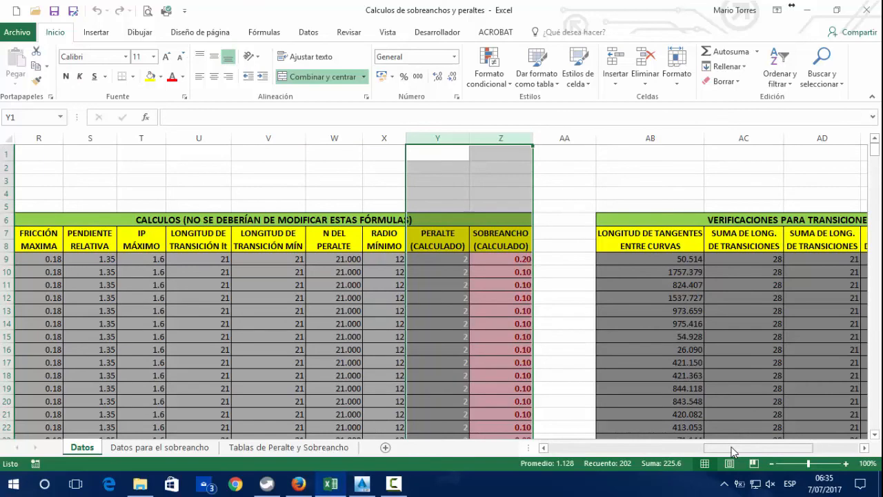
{"action": "left_click_drag", "start_coordinate": [732, 451], "coordinate": [775, 448]}
{"action": "left_click", "coordinate": [699, 376]}
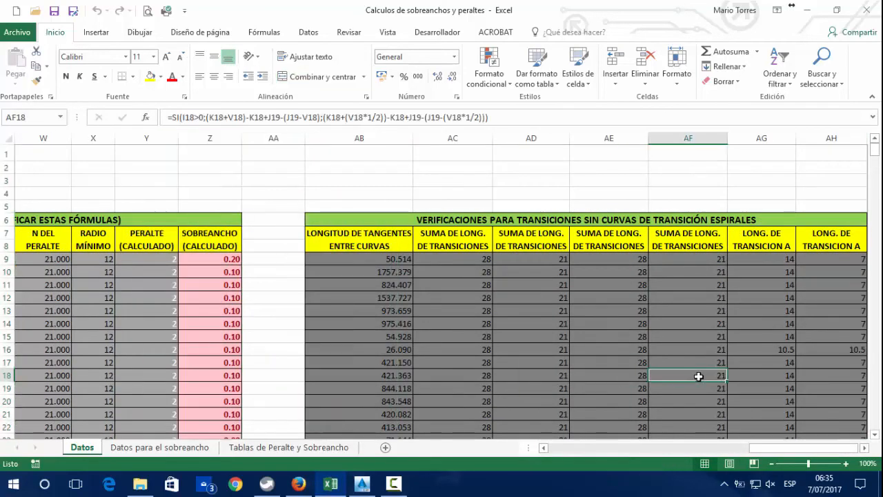
Review the concatenated widening list in Datos para el sobreancho and the curve tables in Tablas de Peralte y Sobreancho
{"action": "left_click", "coordinate": [175, 449]}
{"action": "left_click", "coordinate": [462, 344]}
{"action": "scroll", "coordinate": [463, 331], "scroll_direction": "down", "scroll_amount": 5}
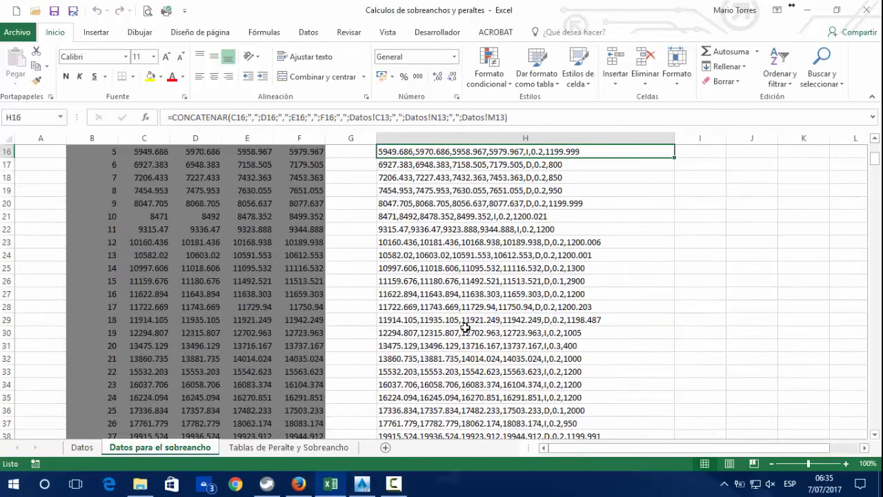
{"action": "scroll", "coordinate": [466, 327], "scroll_direction": "up", "scroll_amount": 5}
{"action": "key", "text": "Up"}
{"action": "key", "text": "Up"}
{"action": "key", "text": "Up"}
{"action": "key", "text": "Up"}
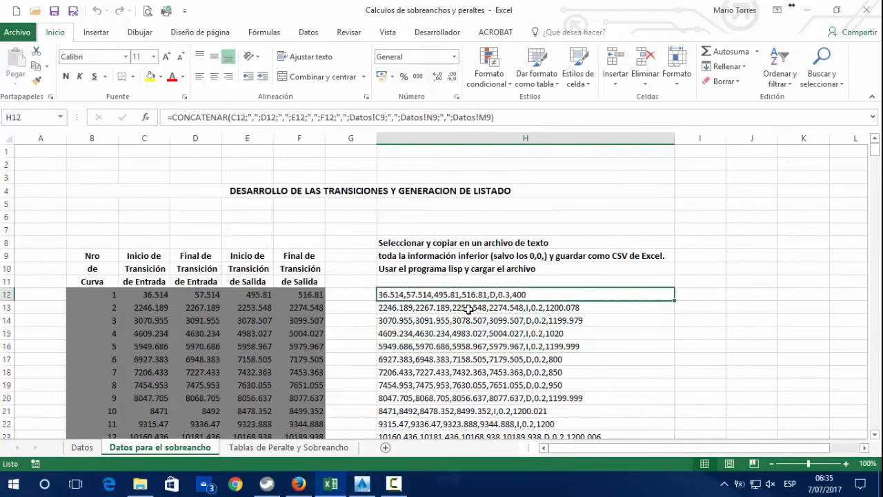
{"action": "left_click", "coordinate": [325, 447]}
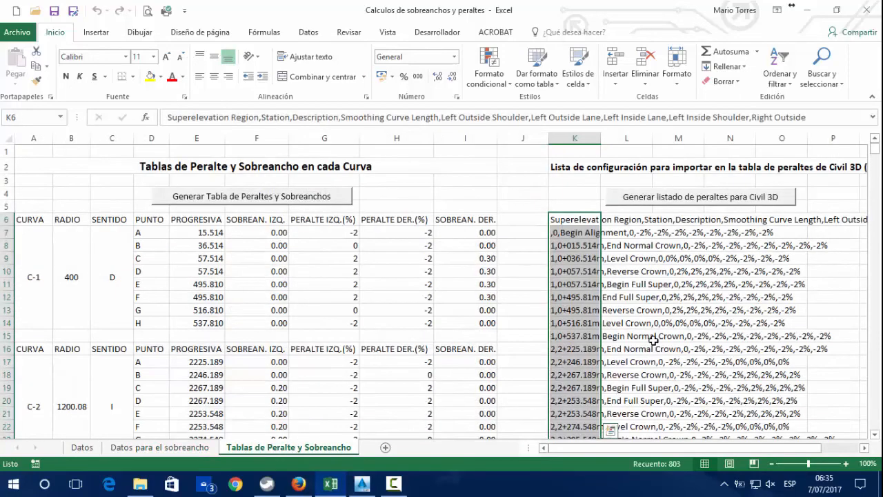
Switch to Civil 3D and examine closely where the lane widening begins before the first curve
{"action": "left_click", "coordinate": [362, 483]}
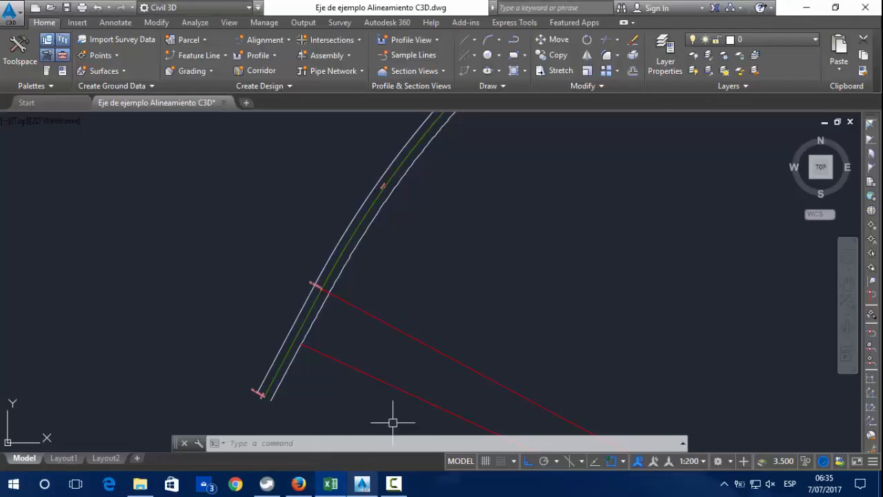
{"action": "scroll", "coordinate": [293, 335], "scroll_direction": "up", "scroll_amount": 4}
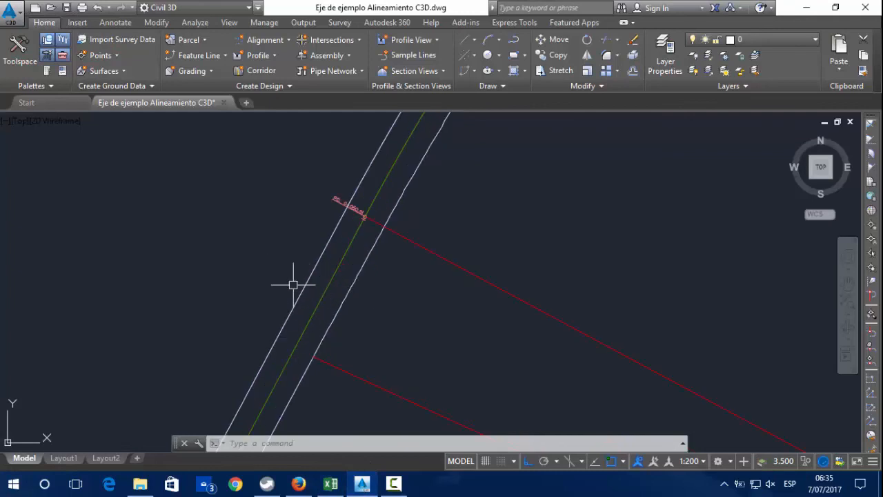
{"action": "scroll", "coordinate": [312, 289], "scroll_direction": "down", "scroll_amount": 4}
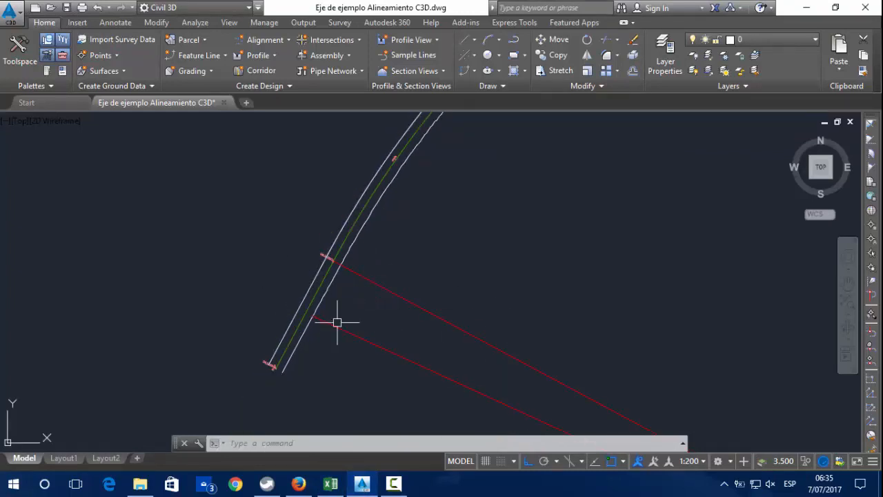
{"action": "scroll", "coordinate": [306, 326], "scroll_direction": "up", "scroll_amount": 4}
{"action": "scroll", "coordinate": [296, 298], "scroll_direction": "down", "scroll_amount": 4}
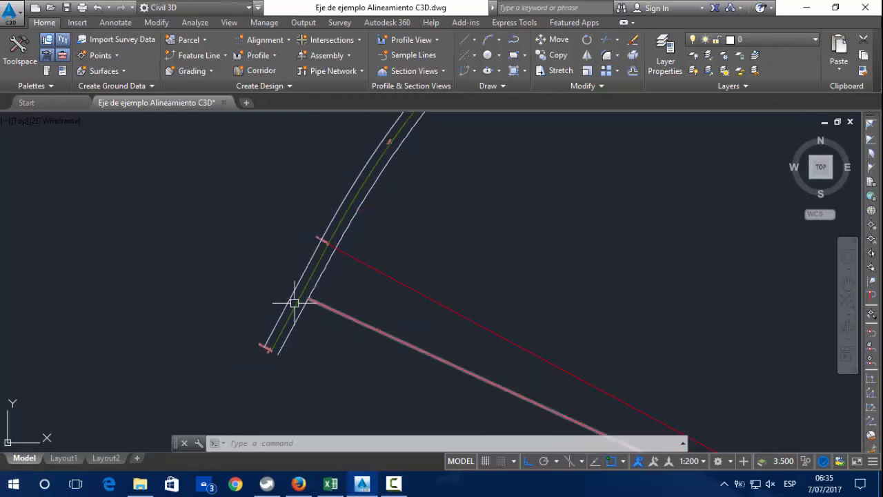
{"action": "scroll", "coordinate": [290, 304], "scroll_direction": "up", "scroll_amount": 2}
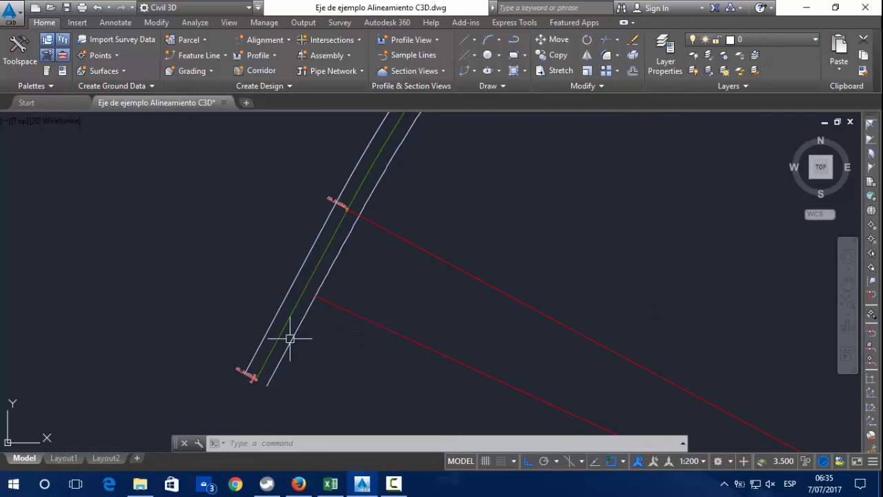
{"action": "scroll", "coordinate": [335, 306], "scroll_direction": "up", "scroll_amount": 2}
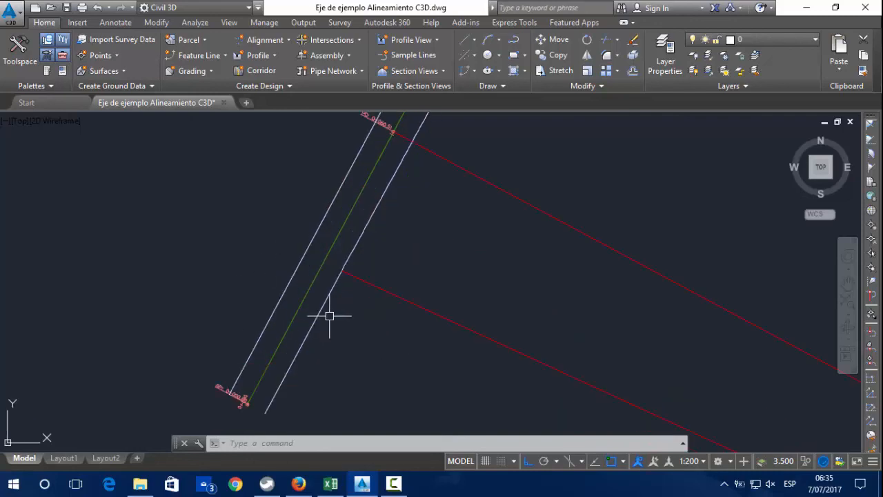
Look over the first curve and the following tangent, and recheck the widening transition at the alignment's start
{"action": "scroll", "coordinate": [481, 291], "scroll_direction": "down", "scroll_amount": 8}
{"action": "middle_click_drag", "start_coordinate": [492, 258], "coordinate": [248, 338]}
{"action": "scroll", "coordinate": [438, 265], "scroll_direction": "down", "scroll_amount": 4}
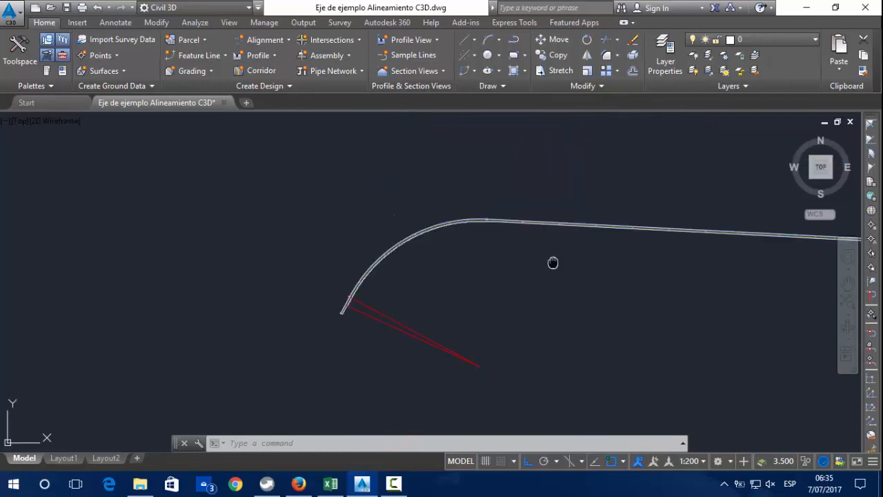
{"action": "middle_click_drag", "start_coordinate": [553, 262], "coordinate": [188, 273]}
{"action": "scroll", "coordinate": [523, 263], "scroll_direction": "down", "scroll_amount": 5}
{"action": "scroll", "coordinate": [413, 274], "scroll_direction": "up", "scroll_amount": 2}
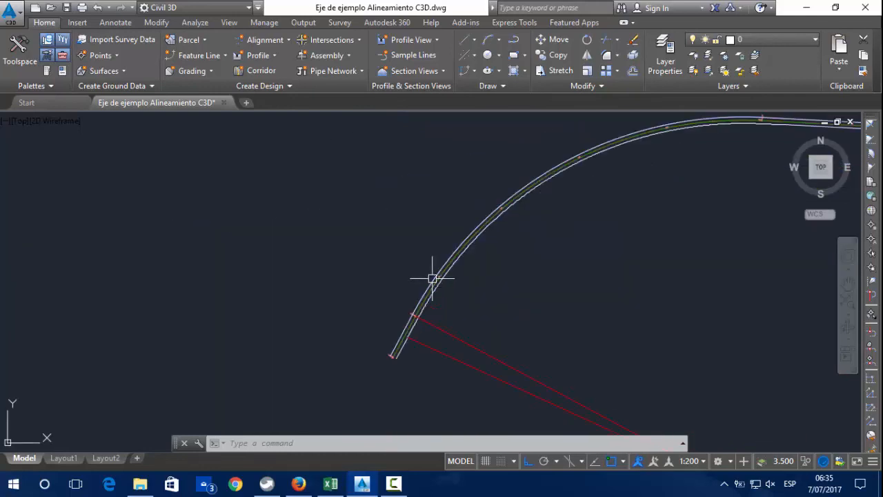
{"action": "scroll", "coordinate": [419, 311], "scroll_direction": "up", "scroll_amount": 1}
{"action": "scroll", "coordinate": [353, 266], "scroll_direction": "up", "scroll_amount": 2}
{"action": "scroll", "coordinate": [353, 266], "scroll_direction": "up", "scroll_amount": 2}
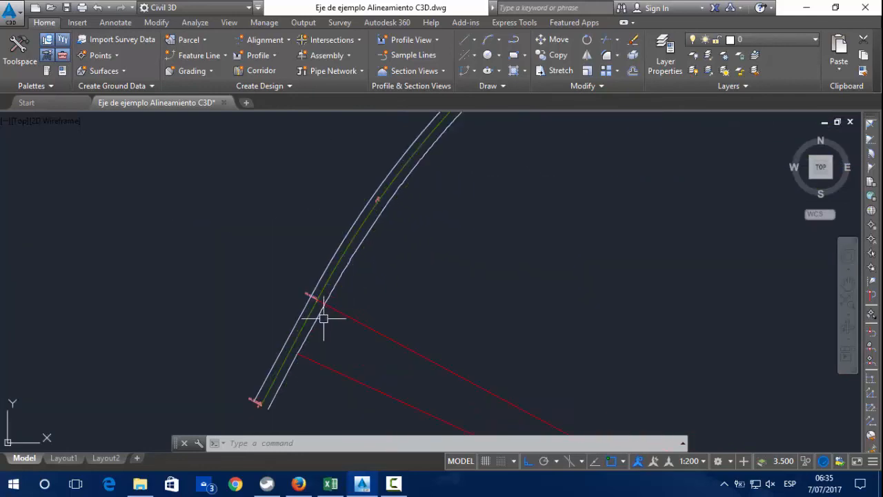
{"action": "middle_click_drag", "start_coordinate": [321, 316], "coordinate": [373, 221]}
{"action": "scroll", "coordinate": [366, 231], "scroll_direction": "up", "scroll_amount": 2}
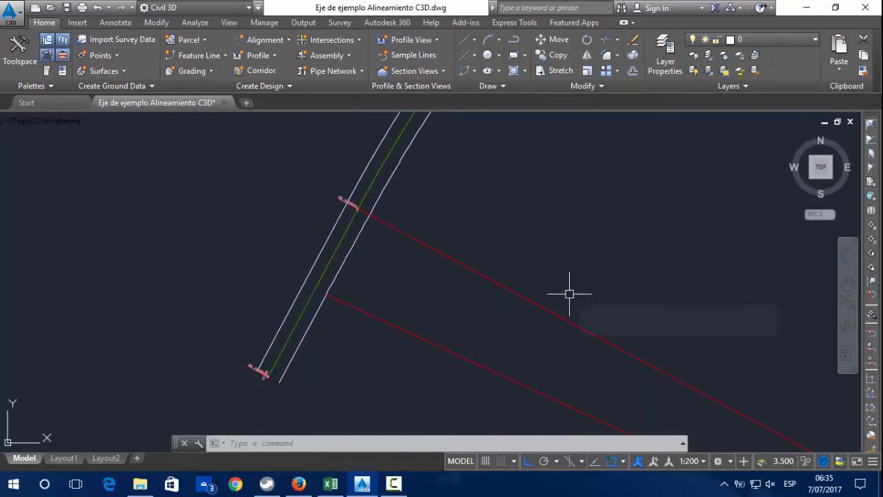
{"action": "mouse_move", "coordinate": [569, 294]}
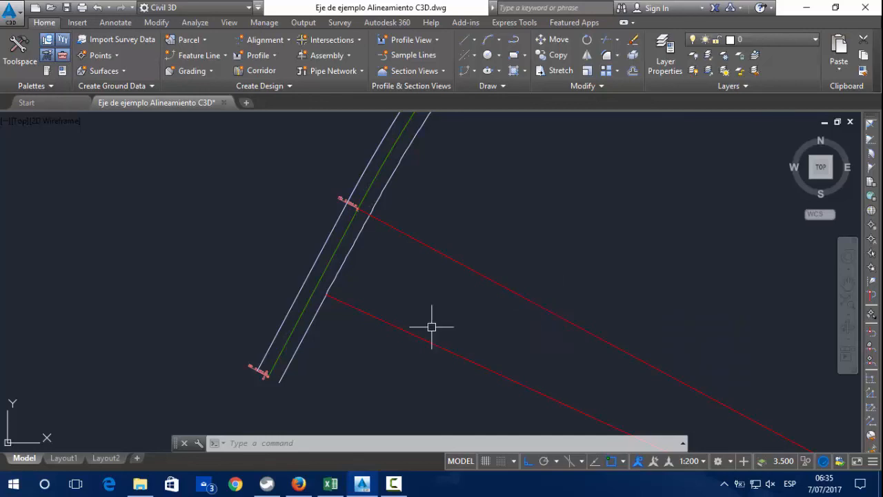